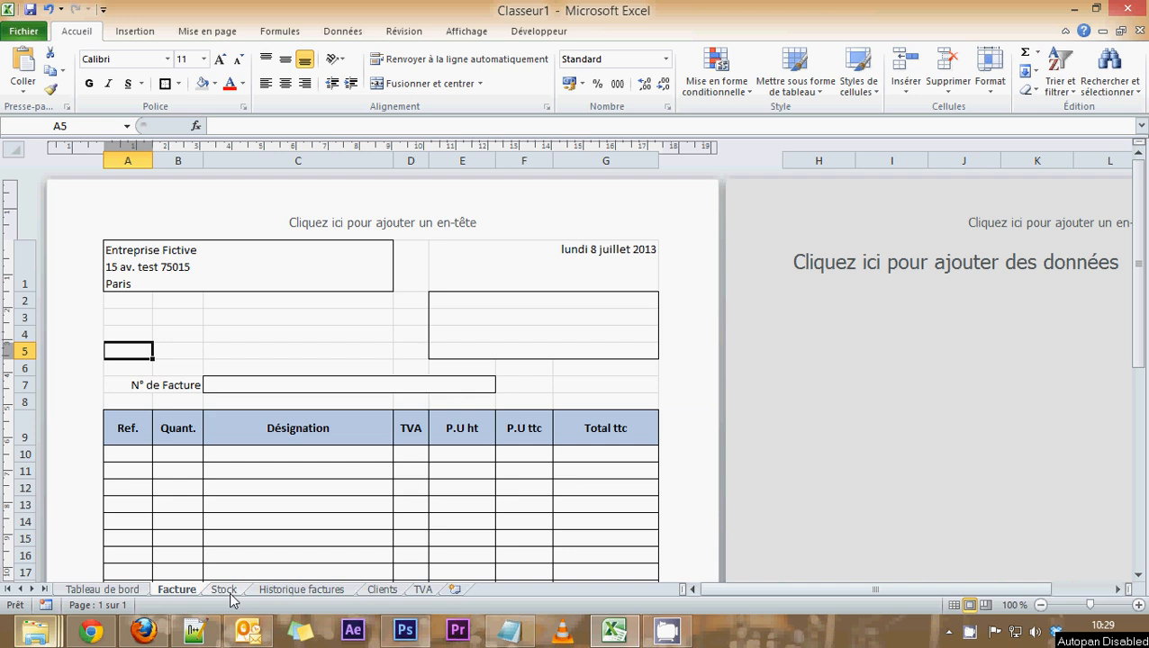
# On the Stock sheet, enter the column headers Ref. in A1 and Désignation in B1.
pyautogui.click(223, 589)
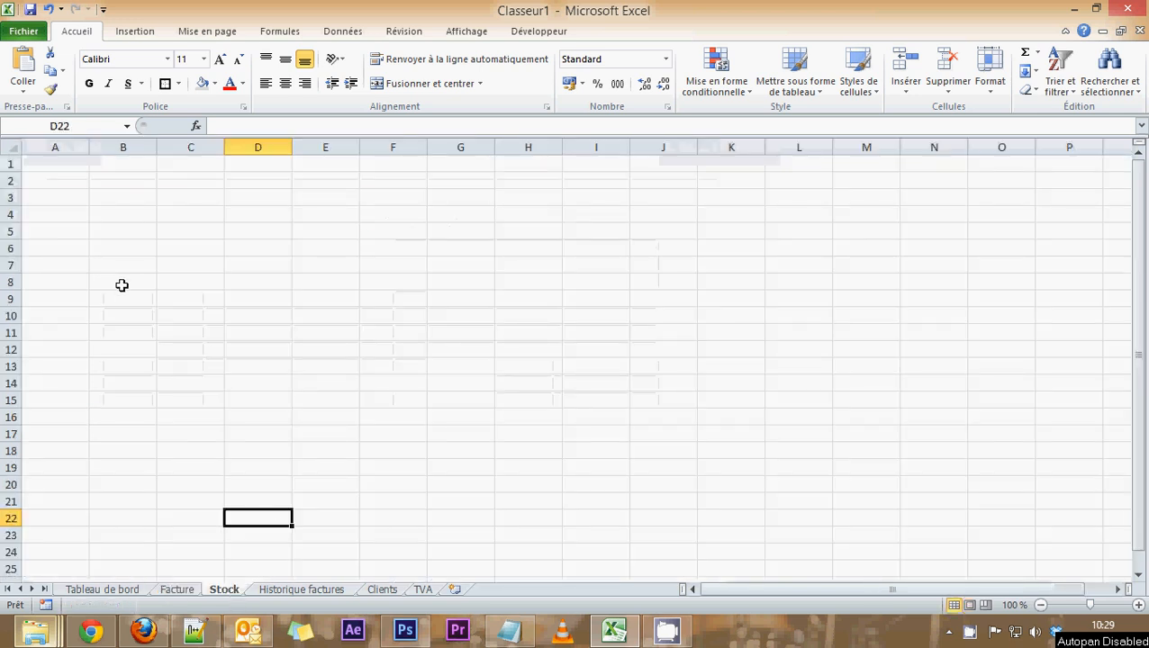
pyautogui.click(59, 164)
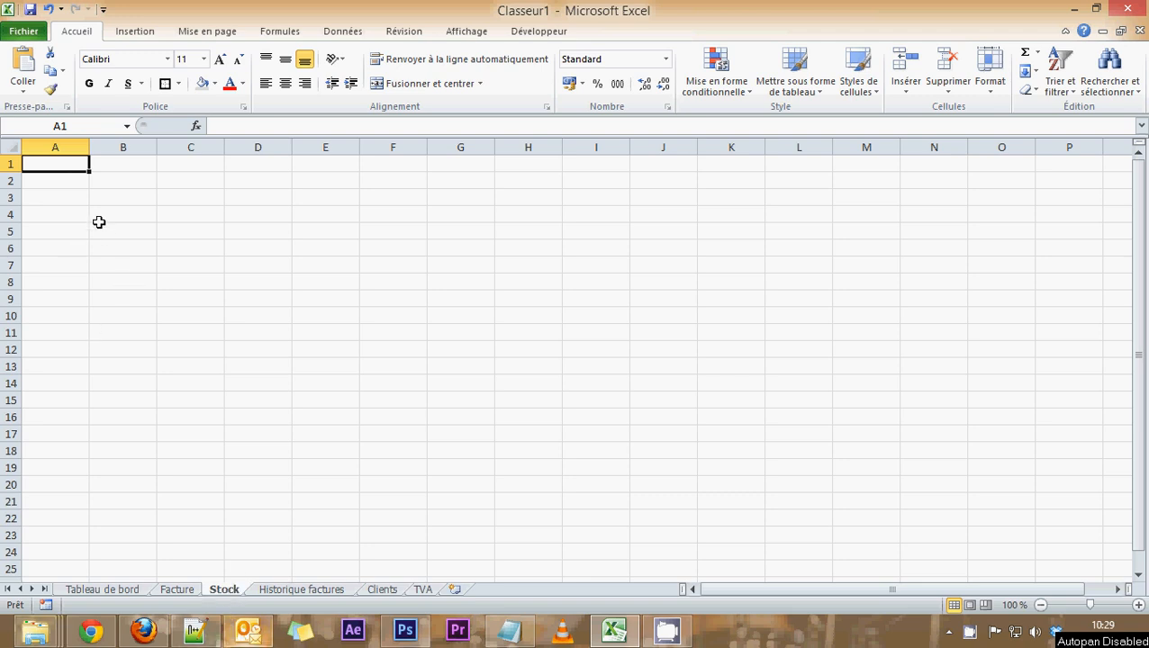
pyautogui.write('RE')
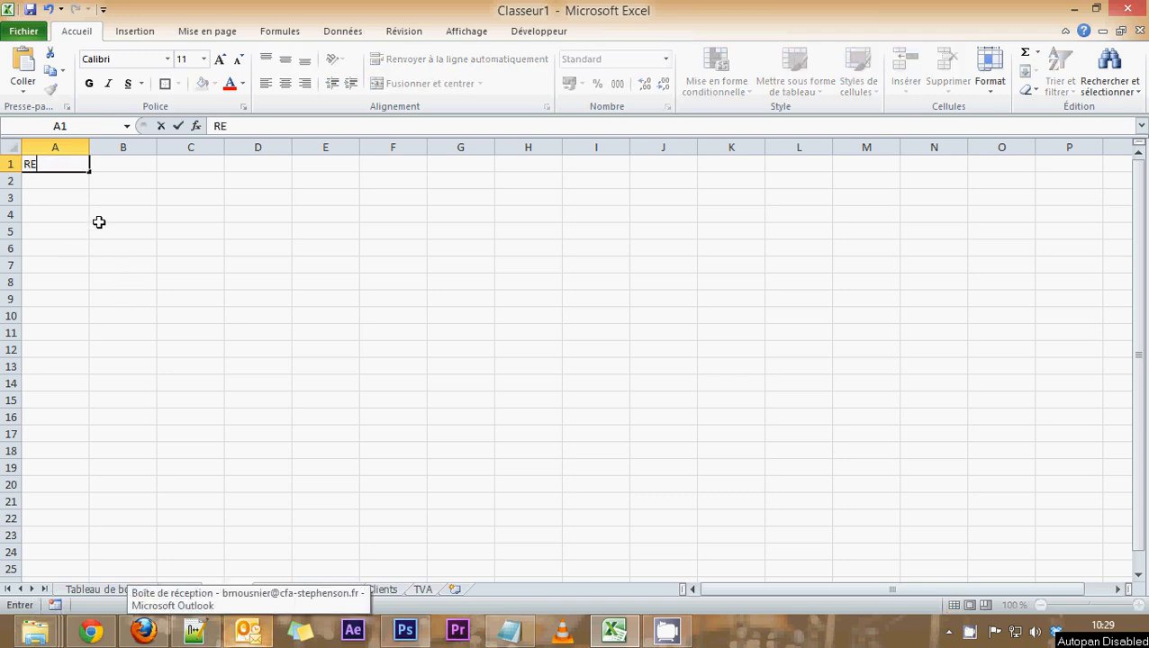
pyautogui.press('BackSpace')
pyautogui.write('ef.')
pyautogui.click(117, 163)
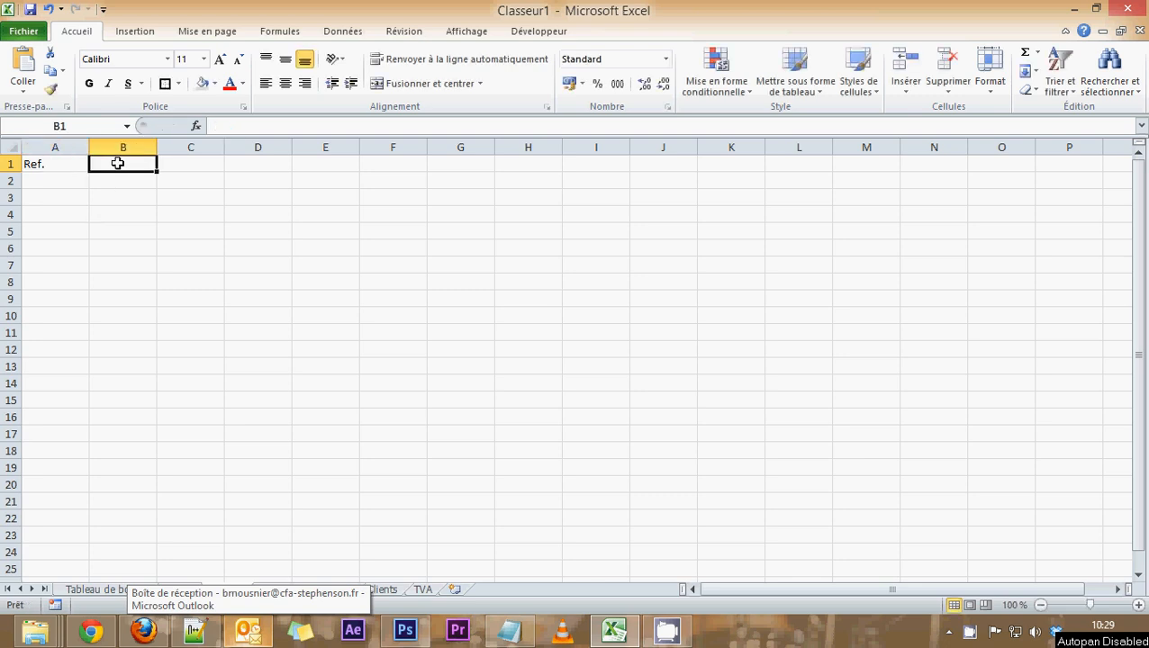
pyautogui.write('Dés')
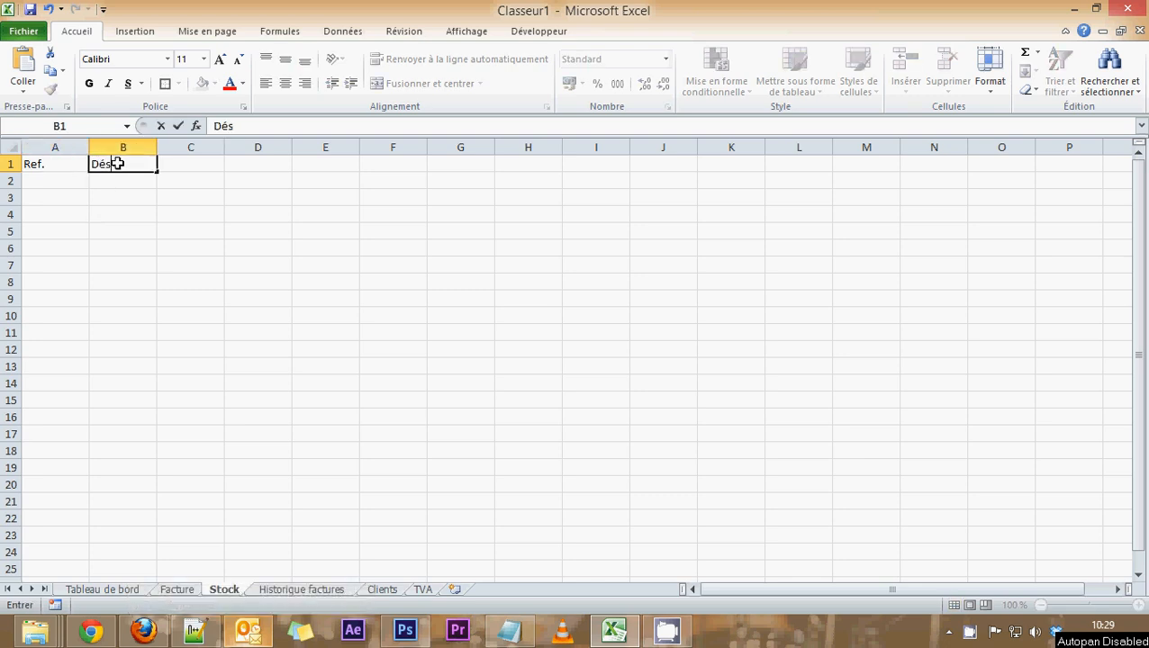
pyautogui.write('ignation')
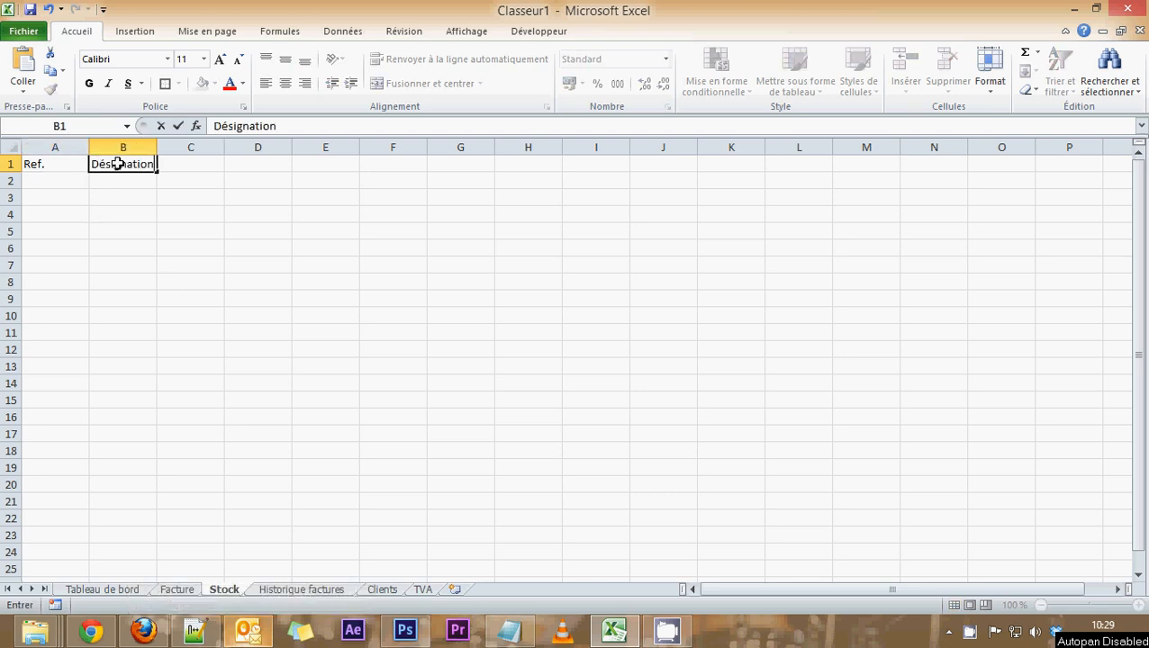
# Enter the headers Code TVA in C1 and Prix HT in D1, and select E1.
pyautogui.click(189, 164)
pyautogui.write('Code TYV')
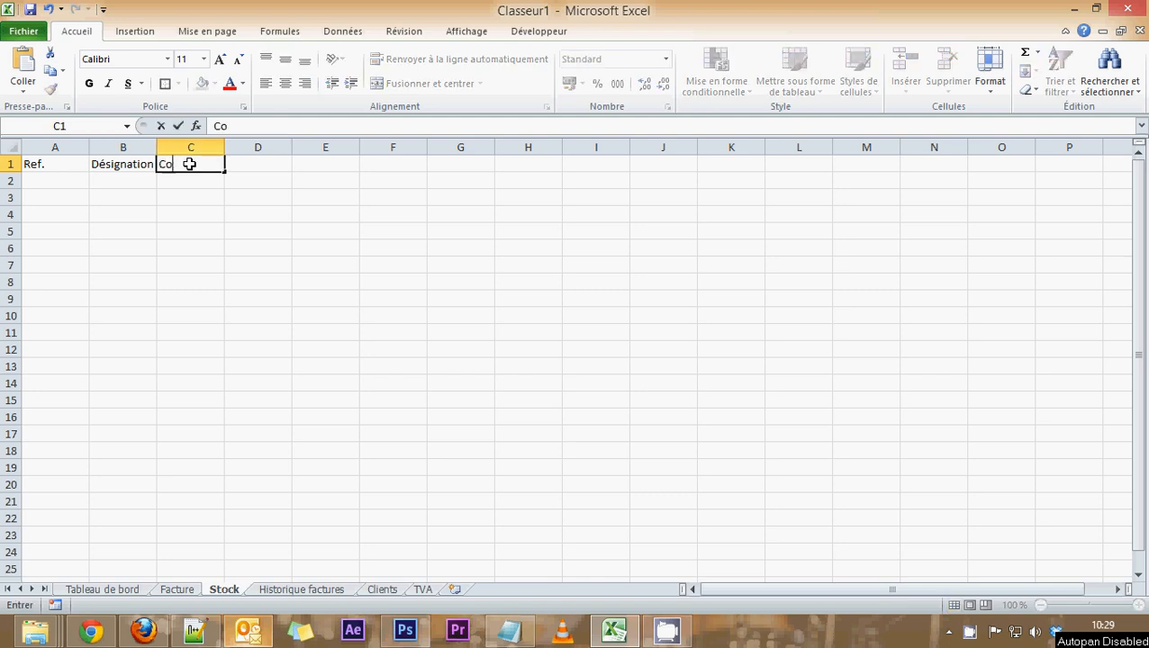
pyautogui.press('BackSpace')
pyautogui.press('BackSpace')
pyautogui.write('VA')
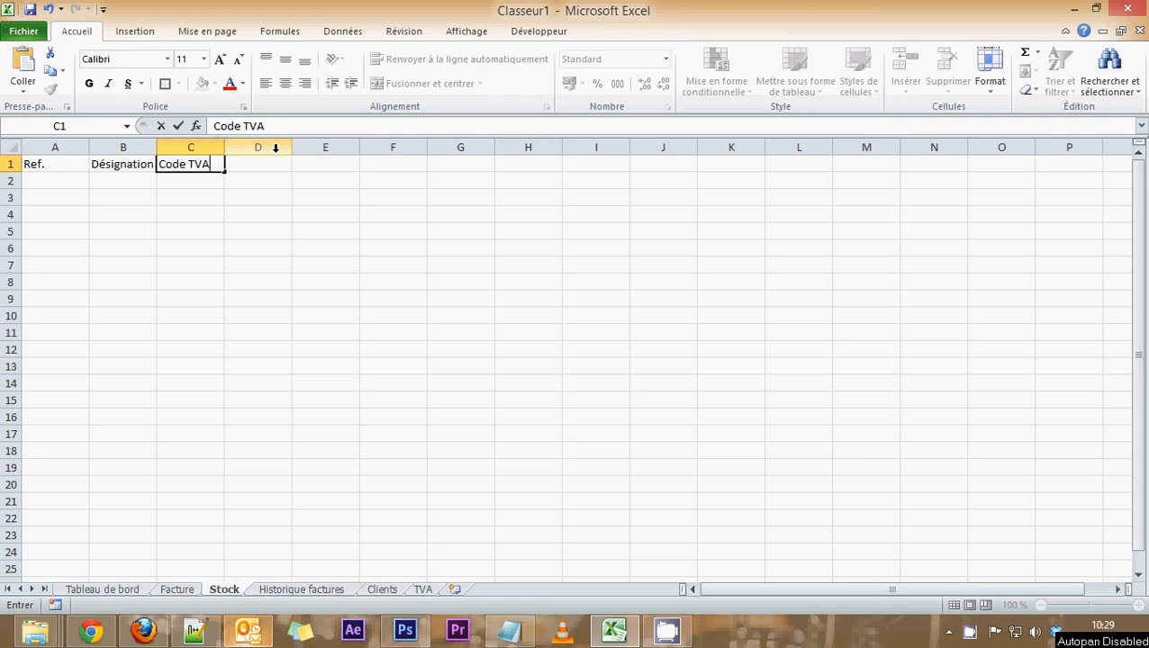
pyautogui.click(256, 164)
pyautogui.write('Prix HT')
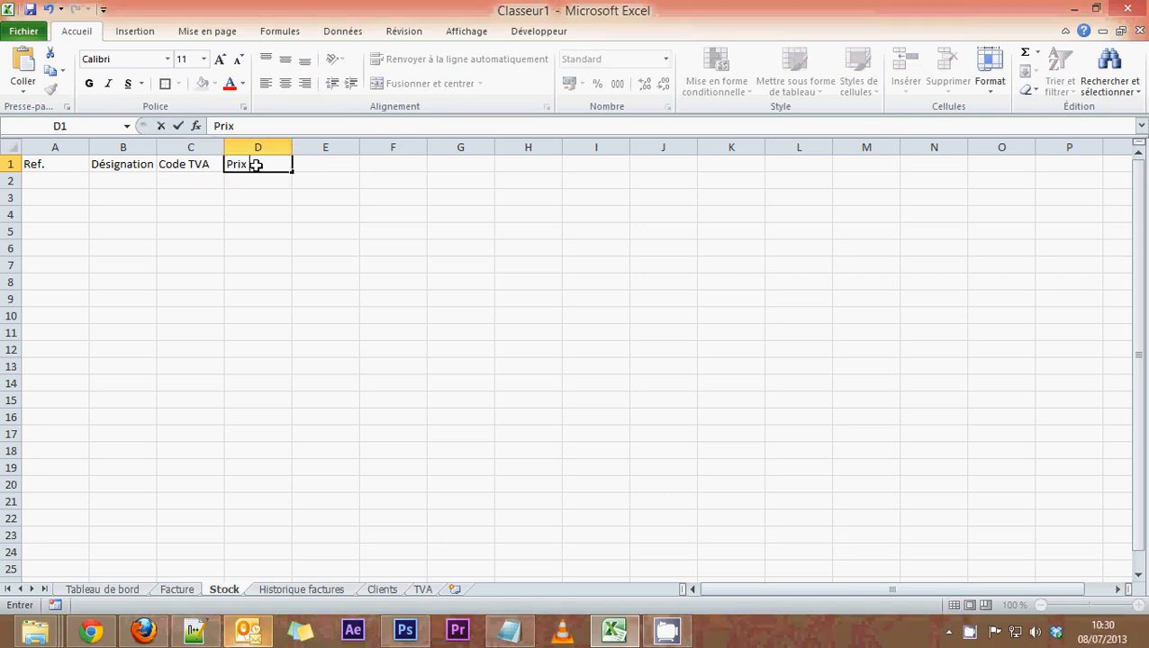
pyautogui.click(257, 247)
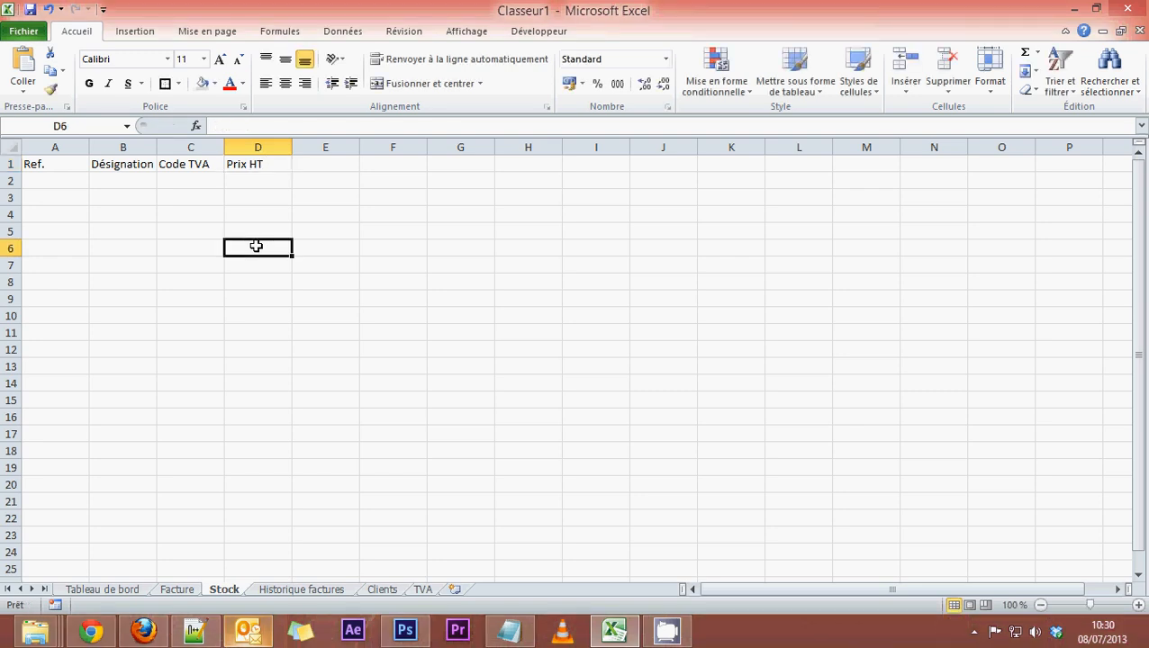
pyautogui.click(315, 164)
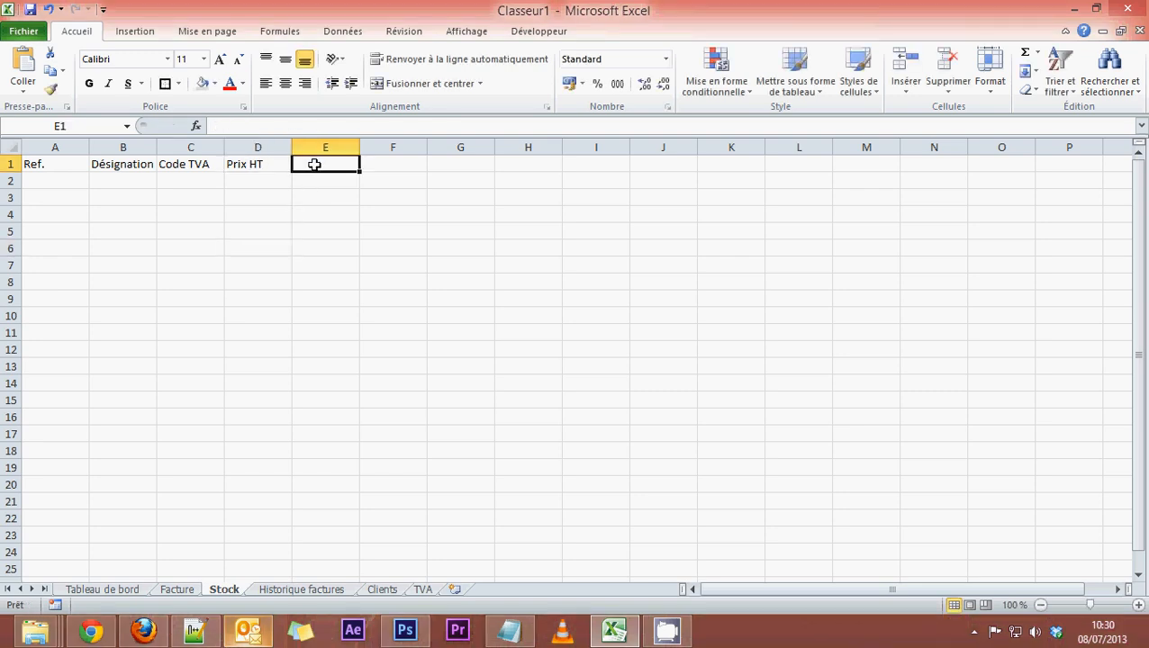
pyautogui.write('Rupture')
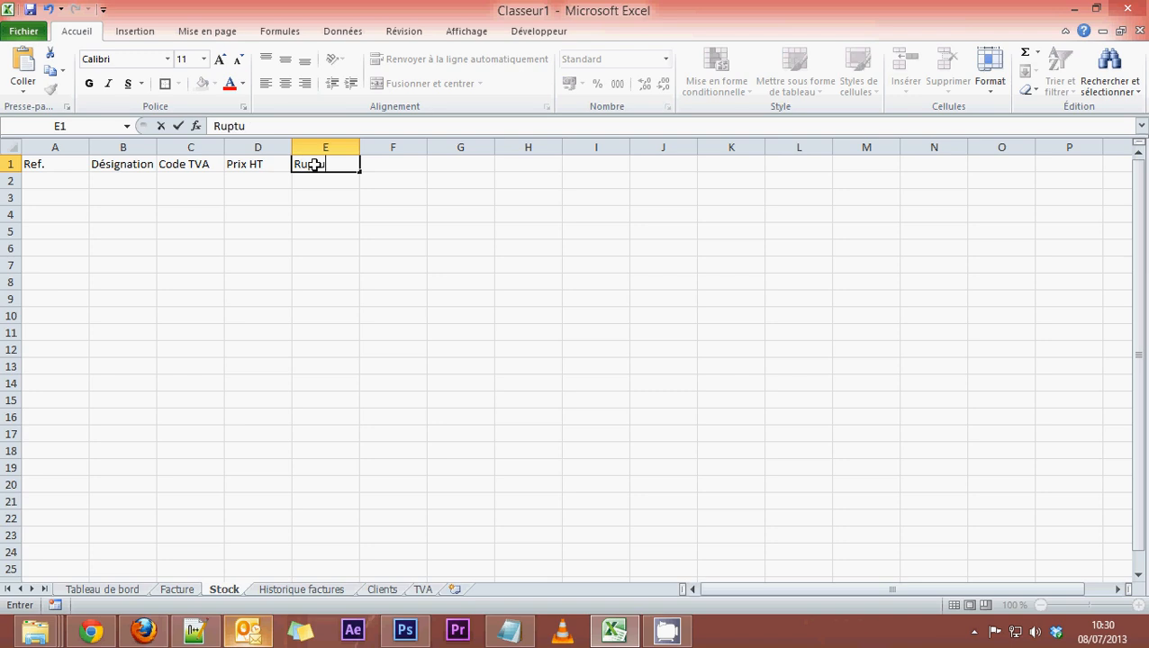
pyautogui.press('BackSpace')
pyautogui.press('BackSpace')
pyautogui.press('BackSpace')
pyautogui.press('BackSpace')
pyautogui.press('BackSpace')
pyautogui.press('BackSpace')
pyautogui.press('BackSpace')
# Enter the remaining headers Quantité in E1, Mini in F1 and Rupture in G1.
pyautogui.write('Quantité')
pyautogui.click(373, 165)
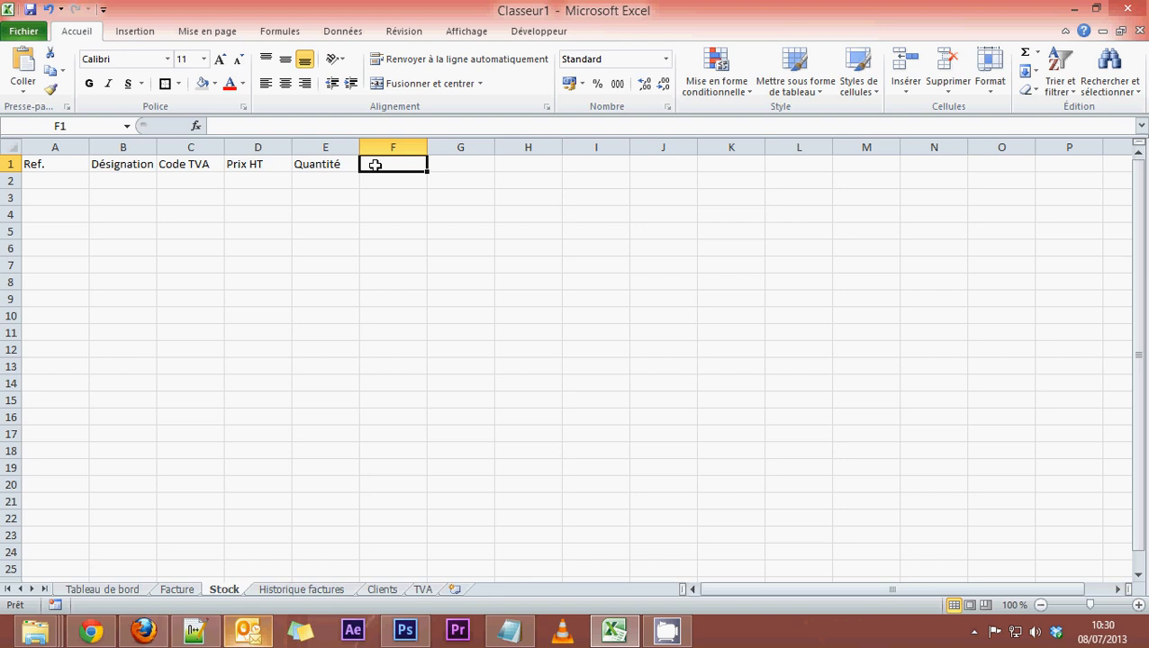
pyautogui.write('Mini')
pyautogui.click(438, 166)
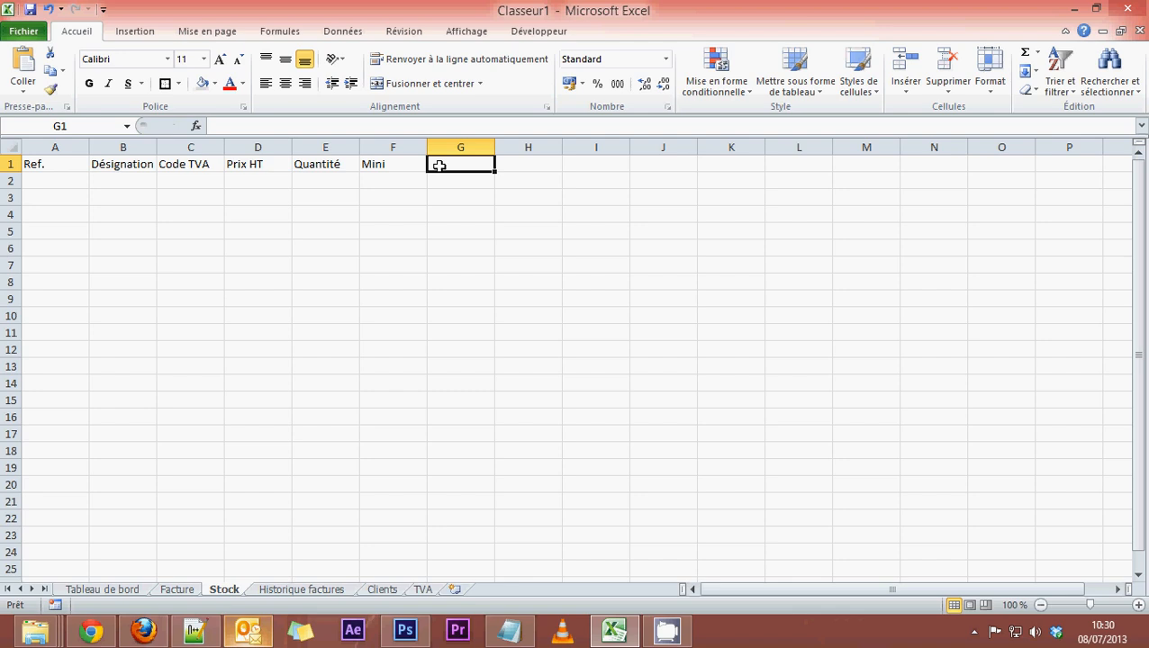
pyautogui.write('Rumpture')
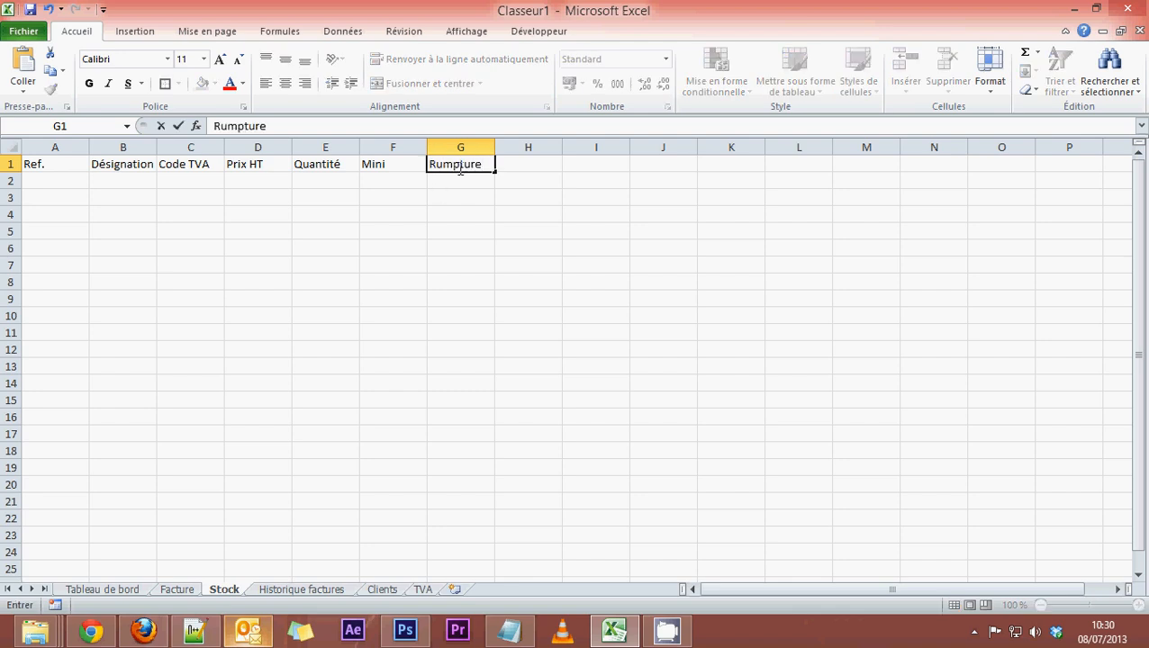
pyautogui.doubleClick(453, 164)
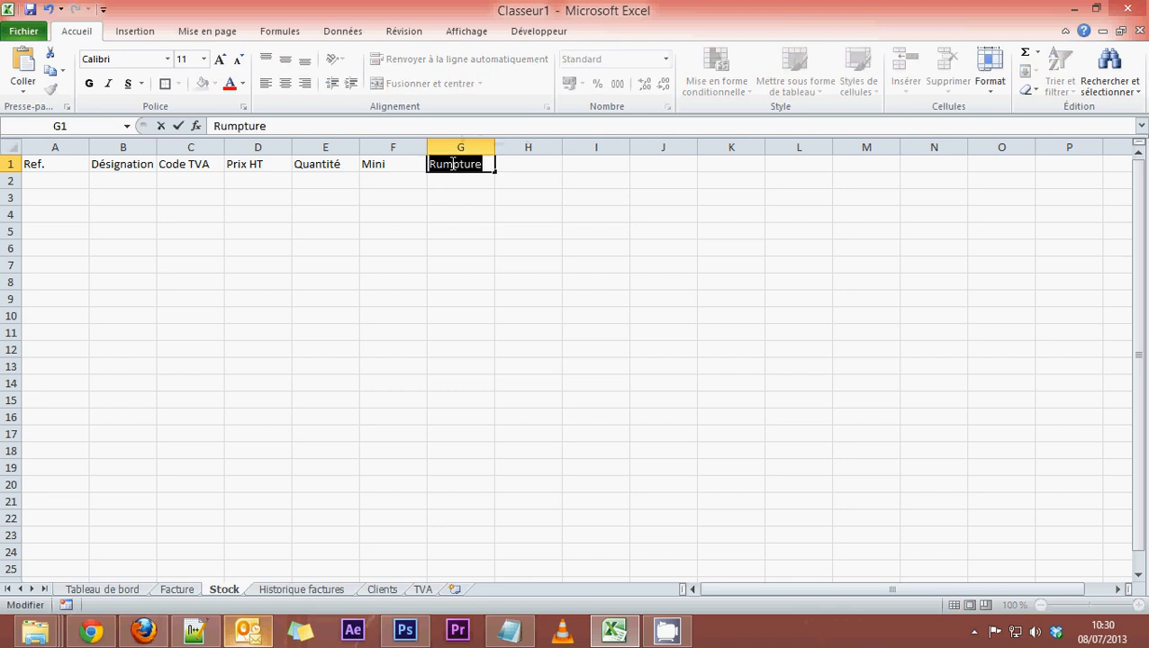
pyautogui.click(453, 164)
pyautogui.press('BackSpace')
pyautogui.click(393, 214)
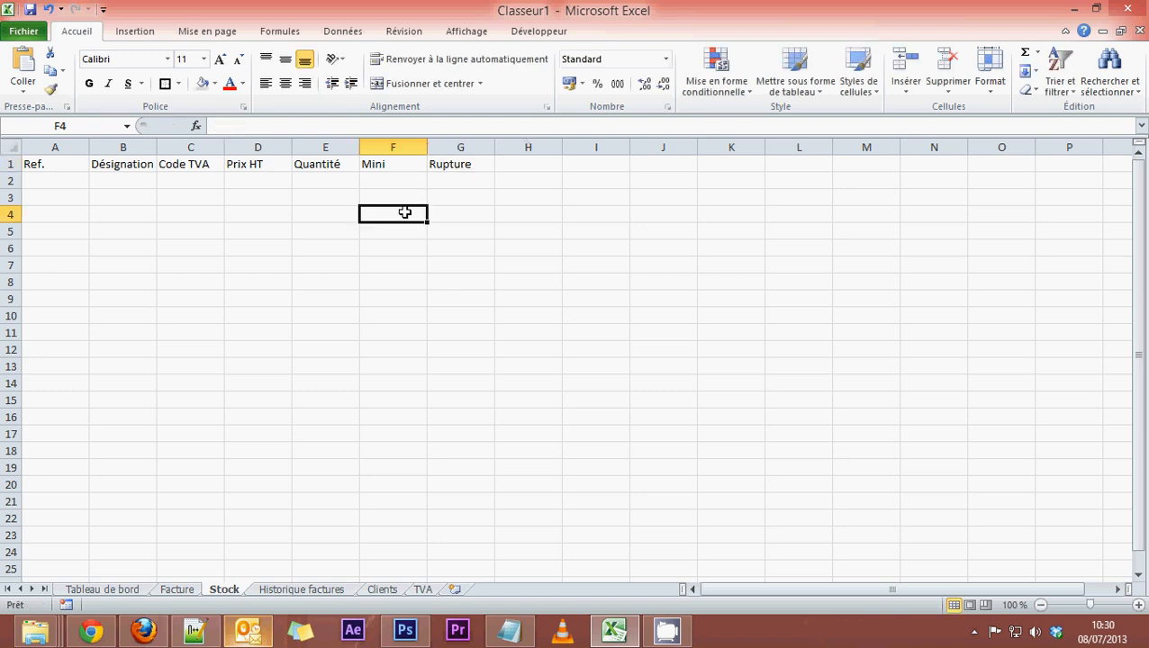
pyautogui.click(55, 165)
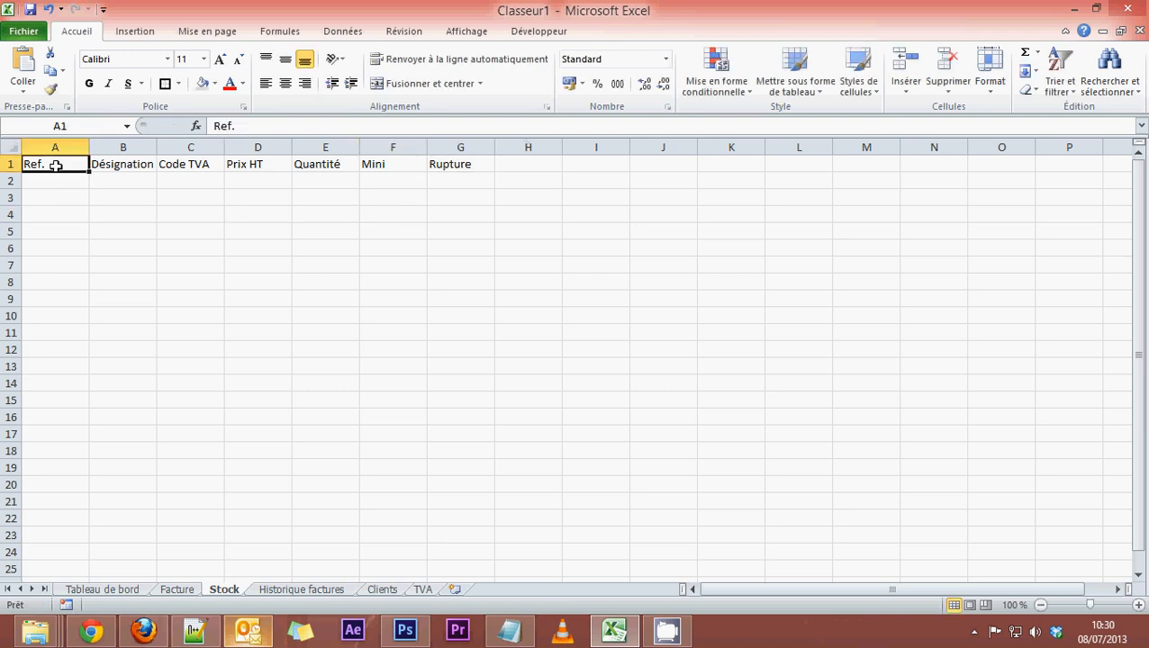
pyautogui.moveTo(56, 165); pyautogui.dragTo(445, 315)
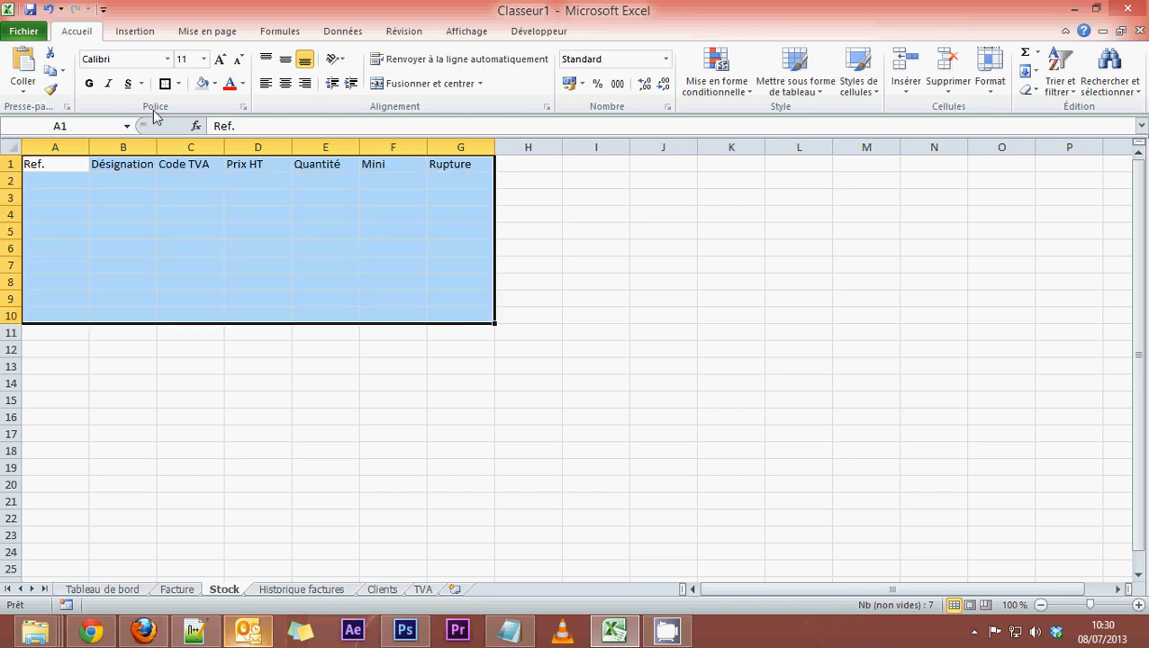
pyautogui.click(161, 319)
pyautogui.moveTo(67, 171); pyautogui.dragTo(460, 248)
pyautogui.click(181, 83)
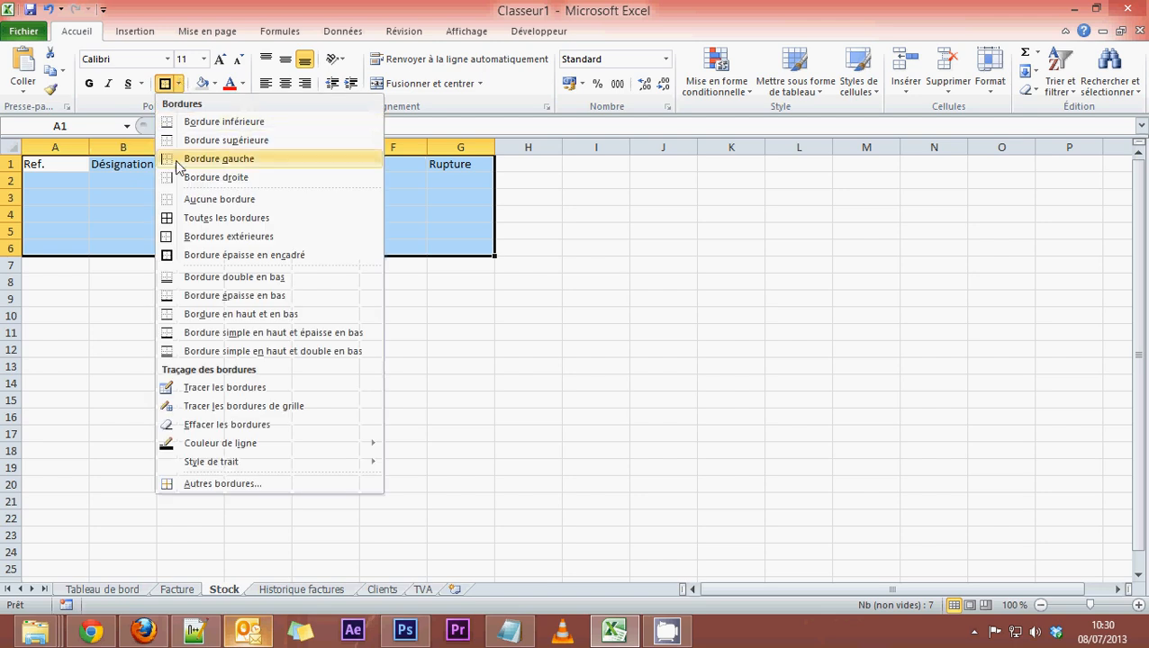
pyautogui.click(200, 221)
# Apply all borders to the range A1:G7 to form the stock table grid.
pyautogui.click(54, 164)
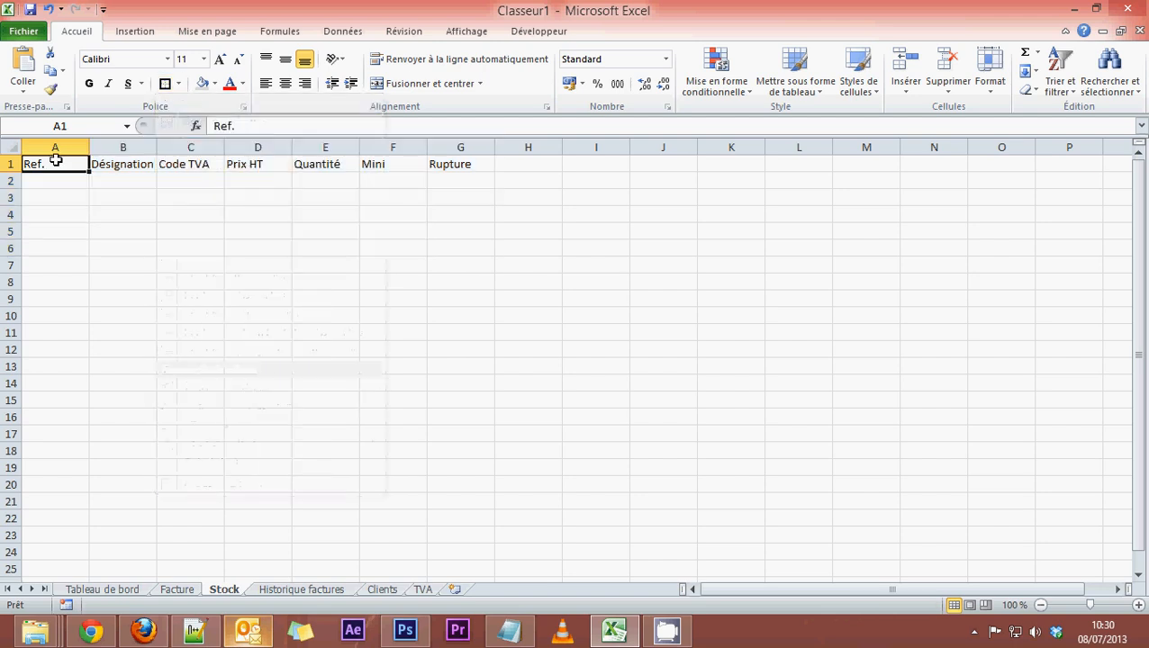
pyautogui.moveTo(55, 161); pyautogui.dragTo(454, 265)
pyautogui.click(178, 84)
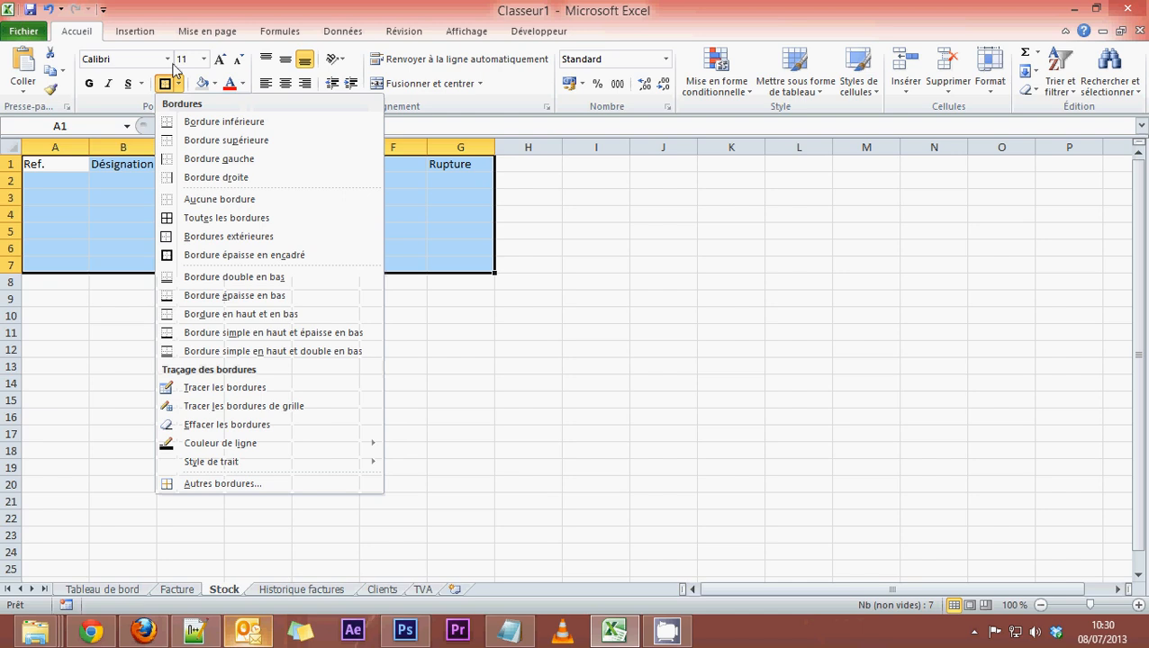
pyautogui.click(185, 219)
# Fill the header cells A1:G1 with a light blue theme colour.
pyautogui.click(57, 165)
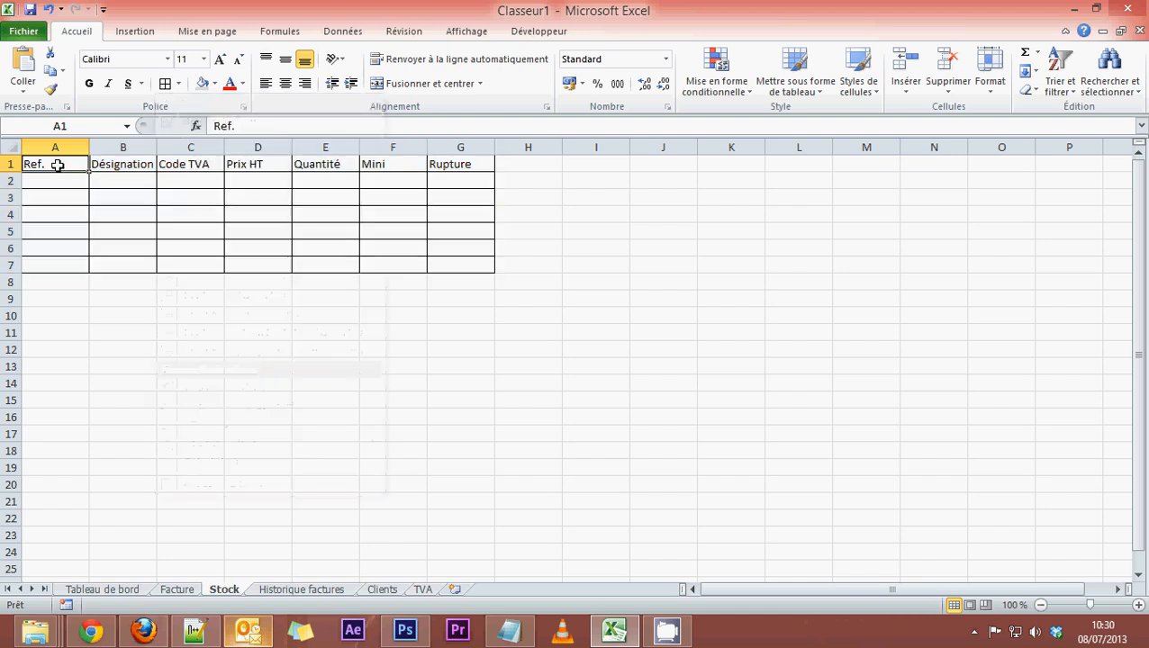
pyautogui.moveTo(57, 165); pyautogui.dragTo(444, 164)
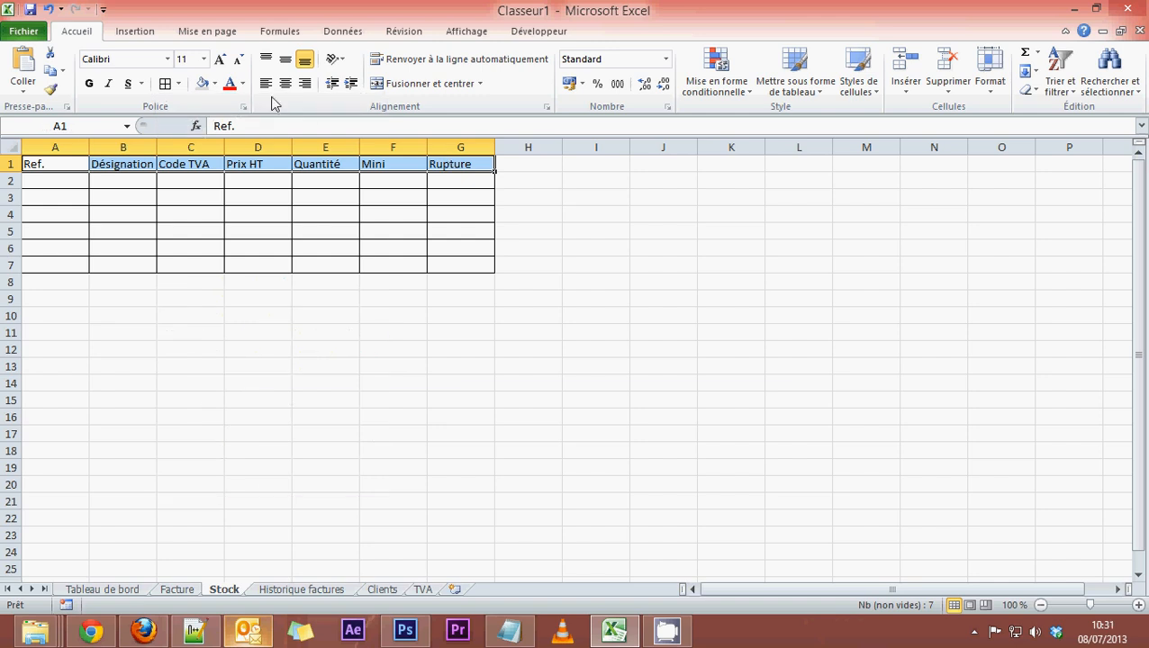
pyautogui.click(215, 83)
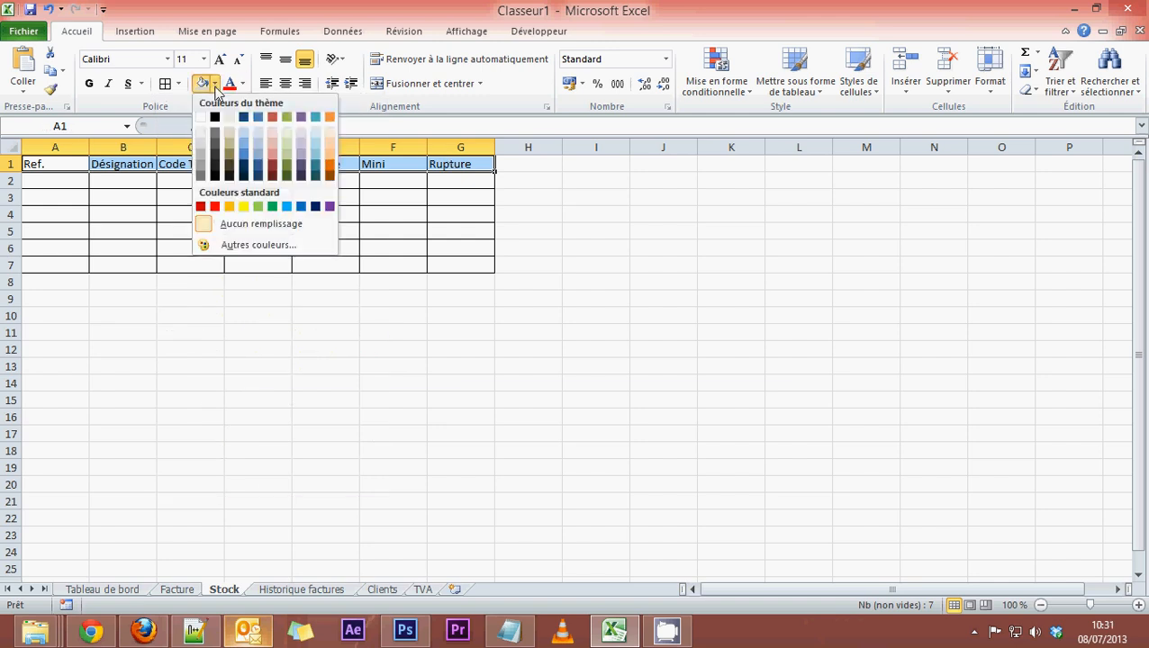
pyautogui.click(257, 142)
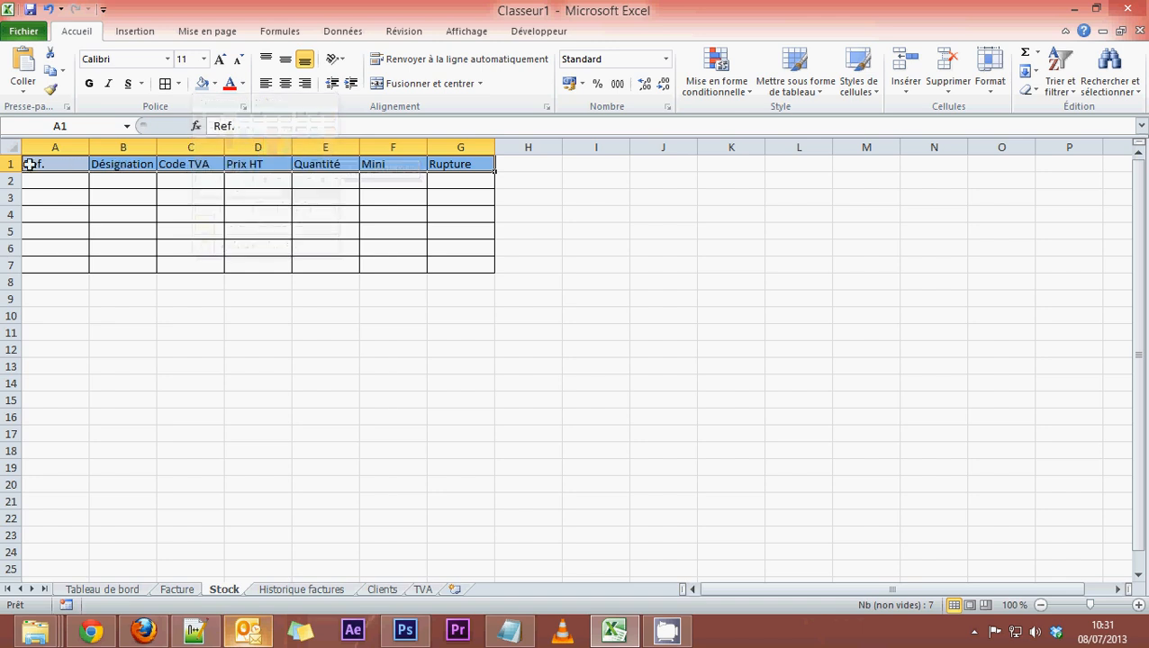
# Make row 1 taller and format the headers in A1:G1 as bold, centered horizontally and vertically.
pyautogui.moveTo(54, 164); pyautogui.dragTo(435, 164)
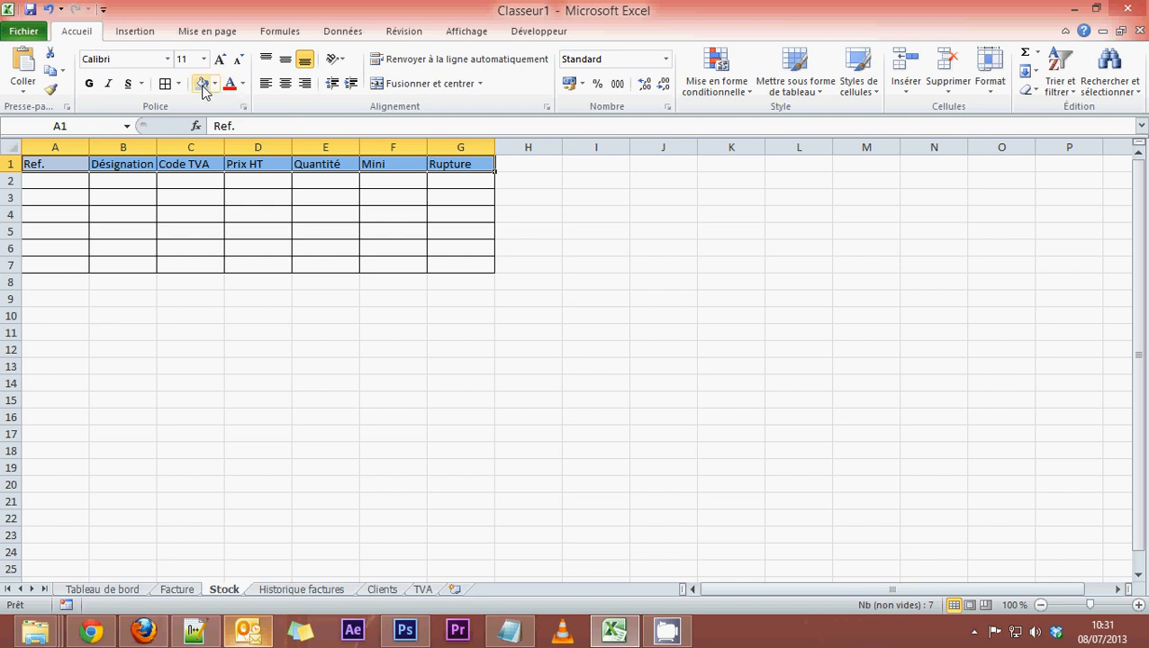
pyautogui.click(287, 84)
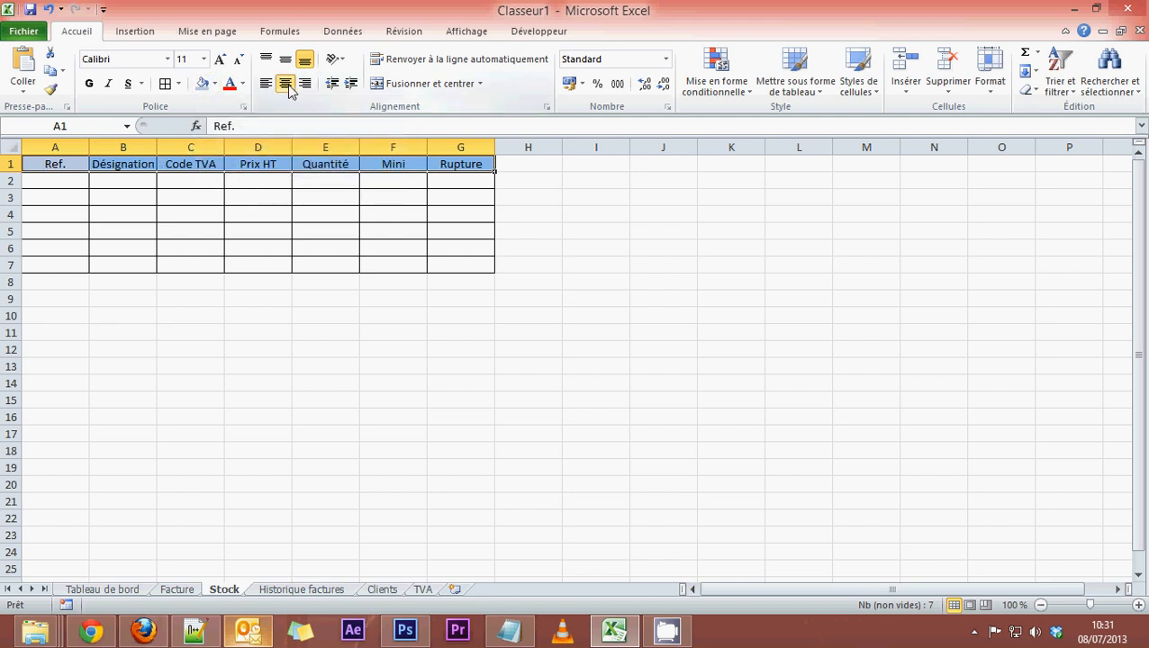
pyautogui.moveTo(15, 171); pyautogui.dragTo(464, 174)
pyautogui.click(284, 60)
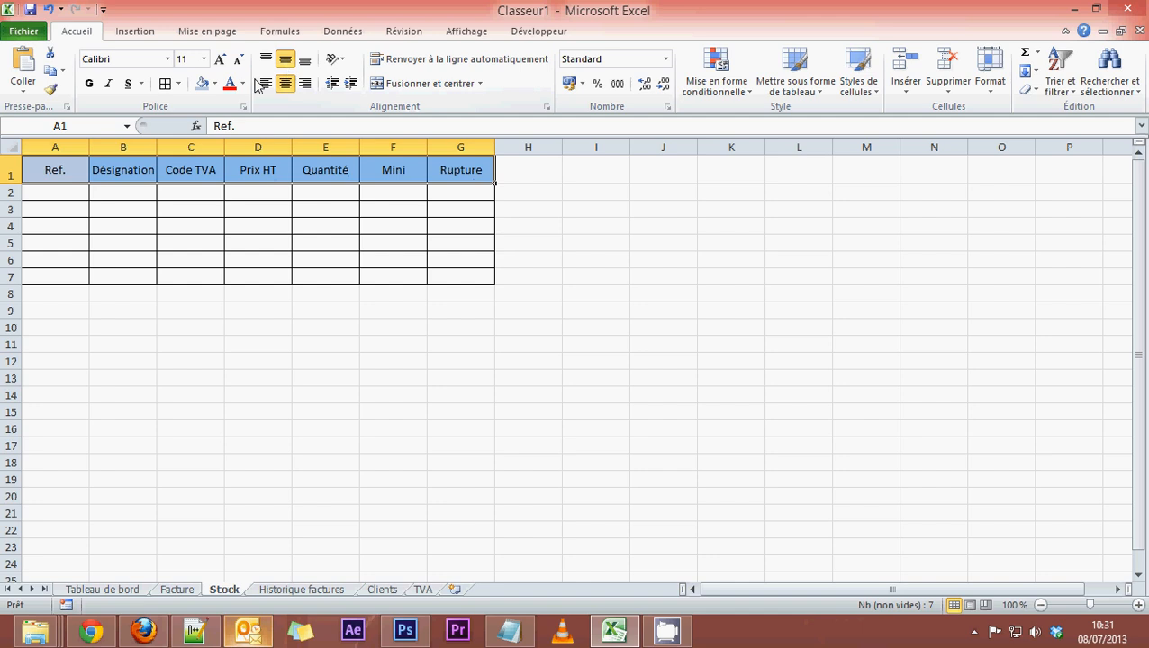
pyautogui.click(89, 83)
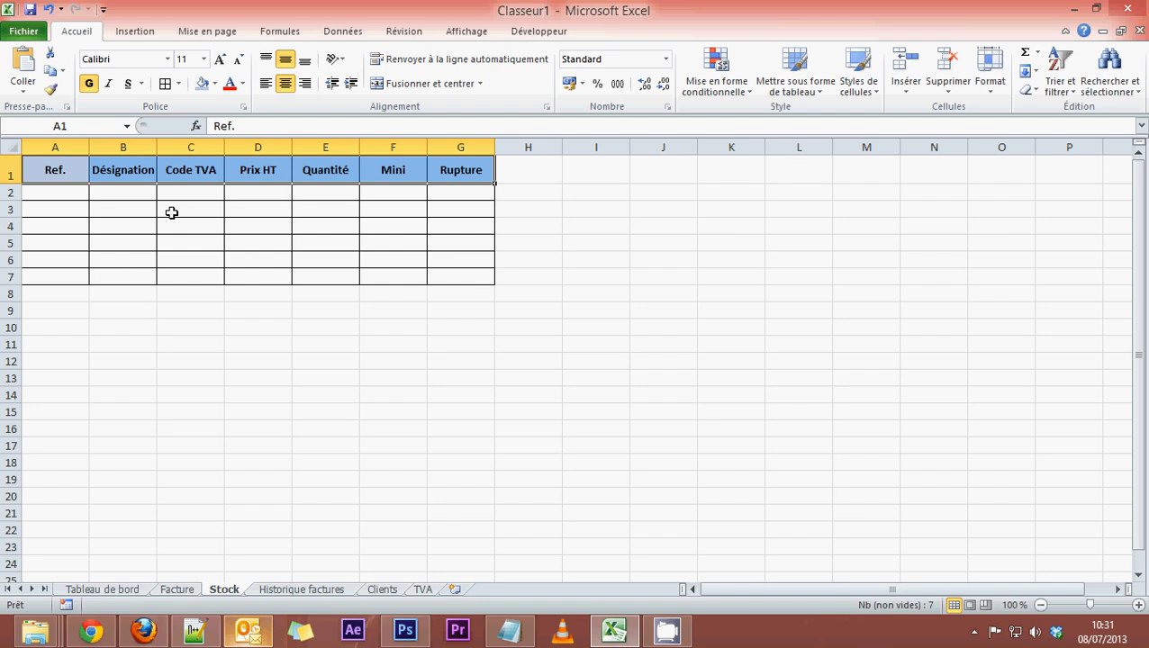
# Adjust the widths of columns A to G, widening Désignation and Rupture and narrowing the other columns.
pyautogui.moveTo(90, 148); pyautogui.dragTo(475, 147)
pyautogui.moveTo(590, 146); pyautogui.dragTo(631, 146)
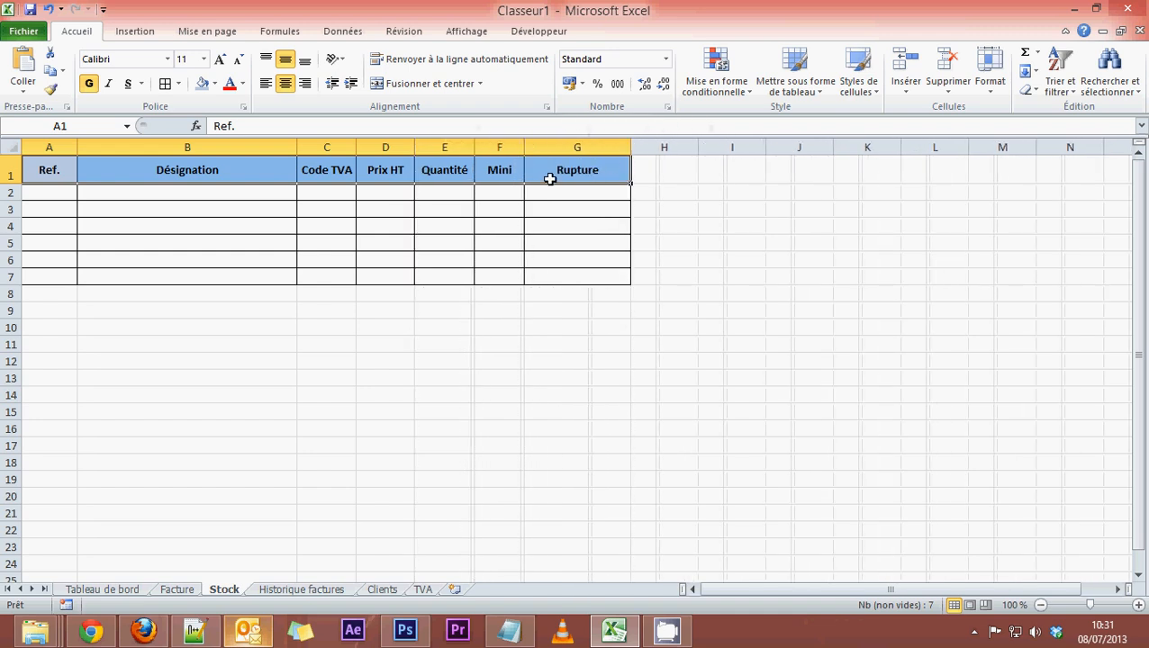
pyautogui.moveTo(546, 200); pyautogui.dragTo(62, 192)
pyautogui.click(111, 258)
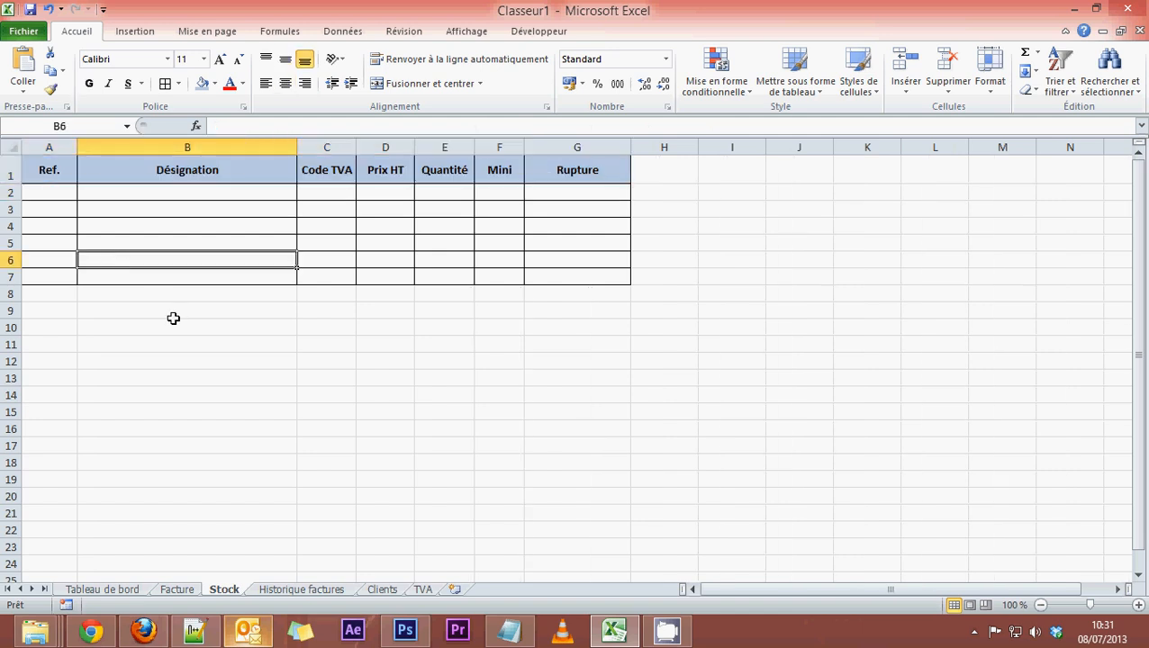
# Enter D101 in A2 as the first product reference.
pyautogui.click(49, 190)
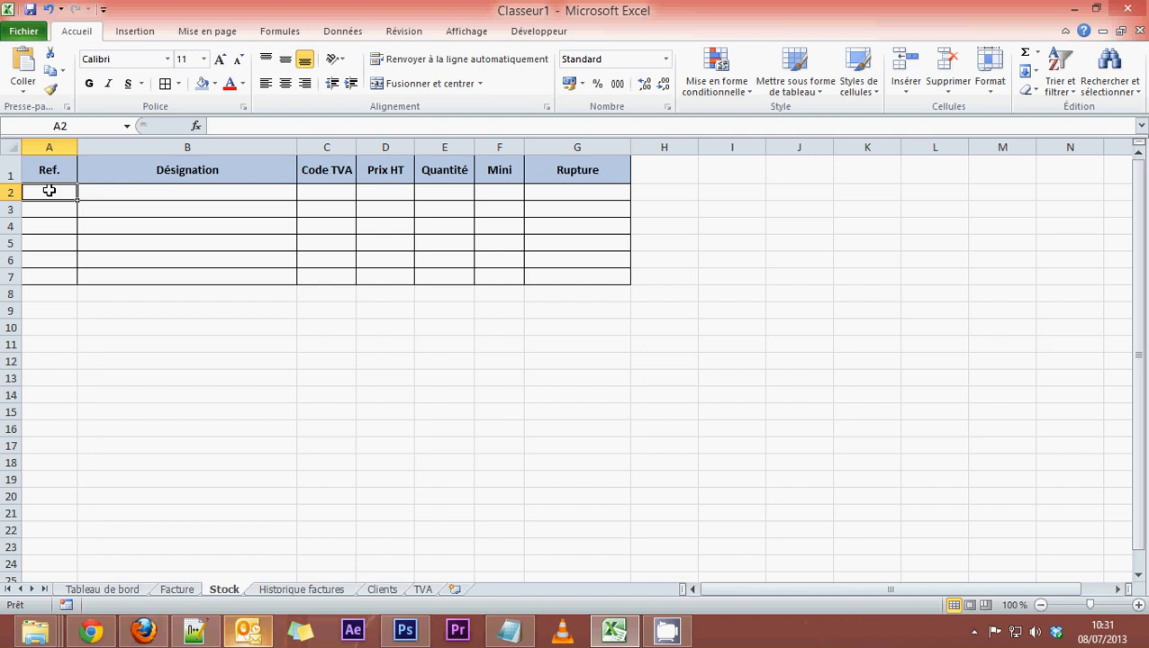
pyautogui.write('D10')
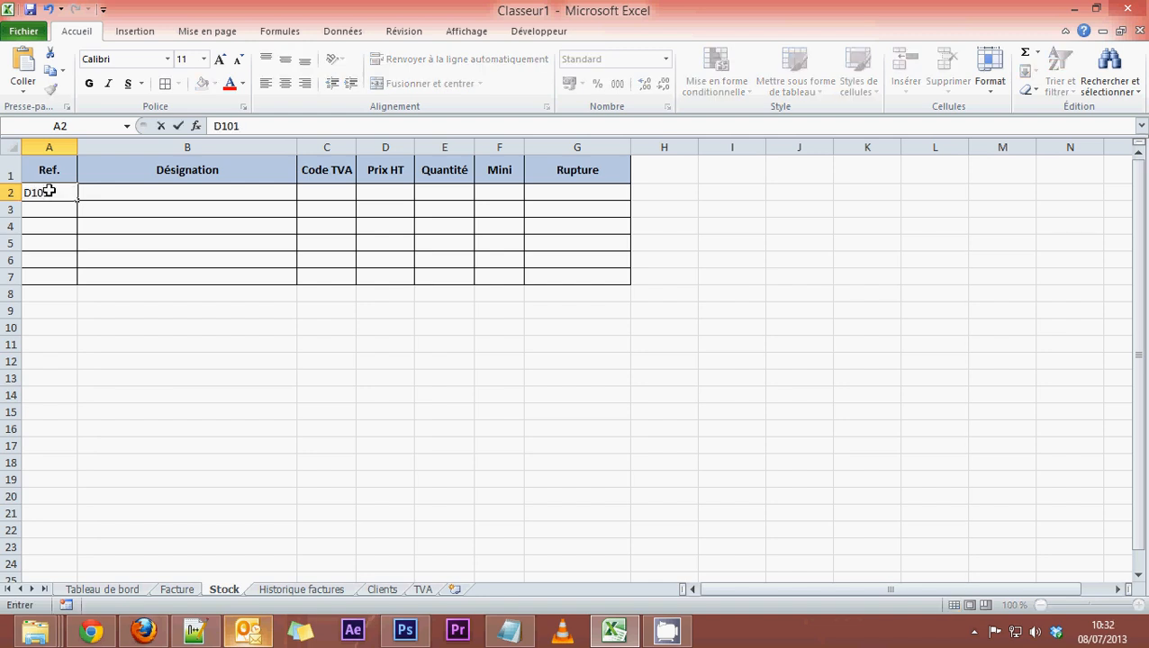
pyautogui.write('1')
pyautogui.click(47, 225)
# Center the contents of column A horizontally.
pyautogui.click(48, 147)
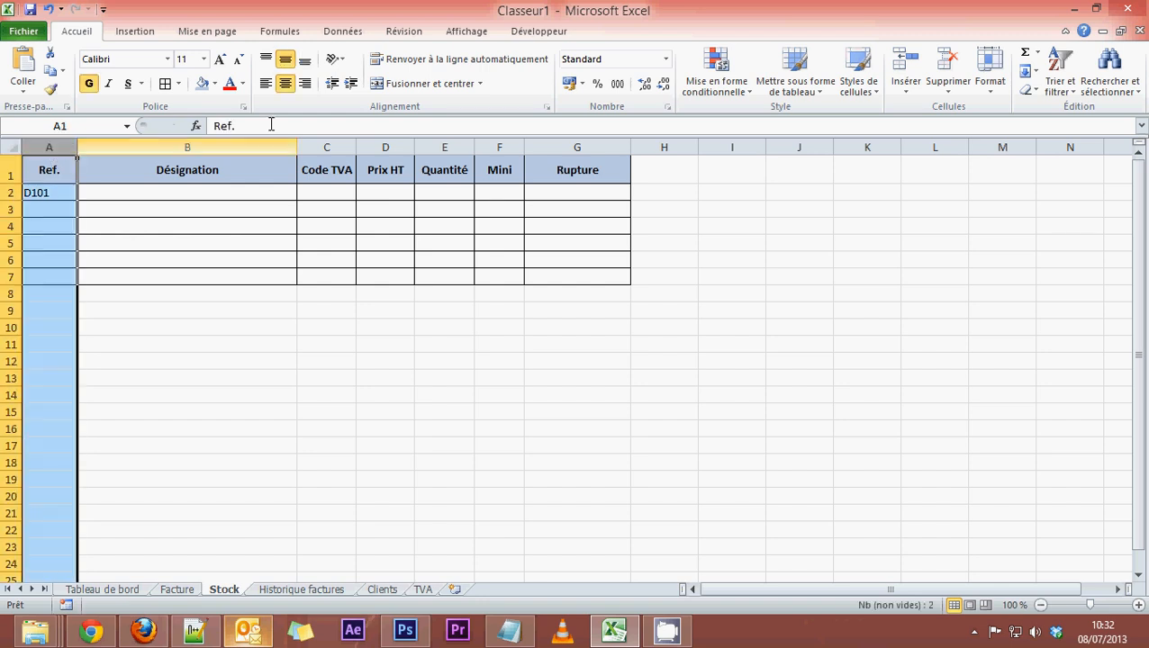
pyautogui.click(286, 83)
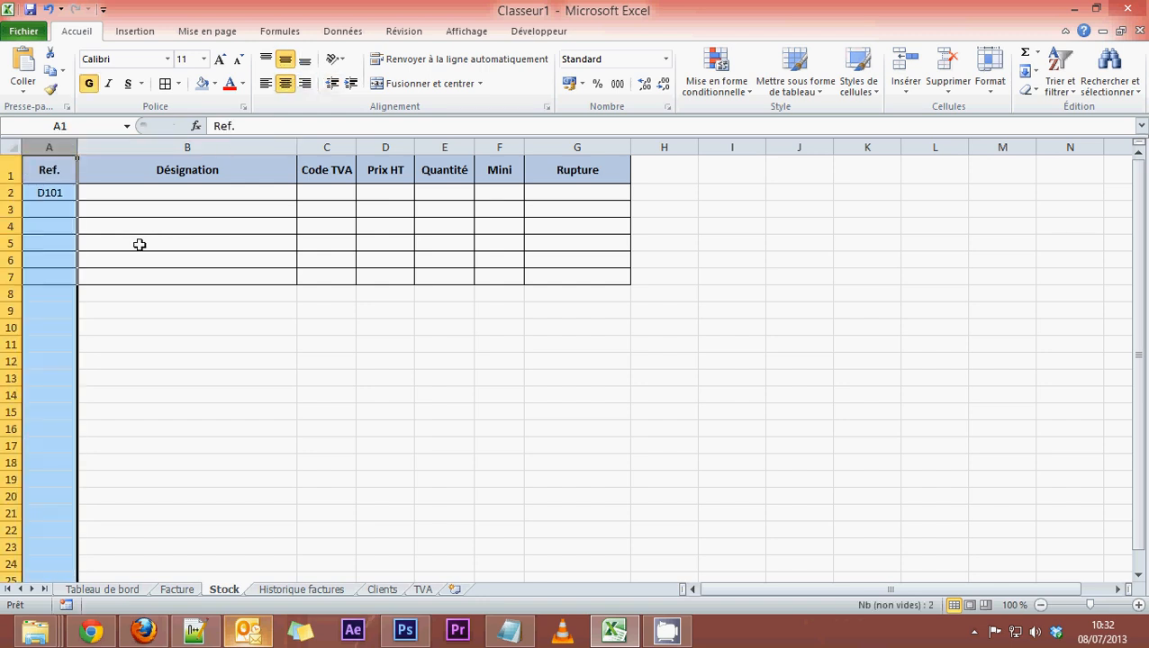
# Enter "Anchoïde à la provençale - 210 gr" in B2 as the designation of product D101.
pyautogui.click(119, 195)
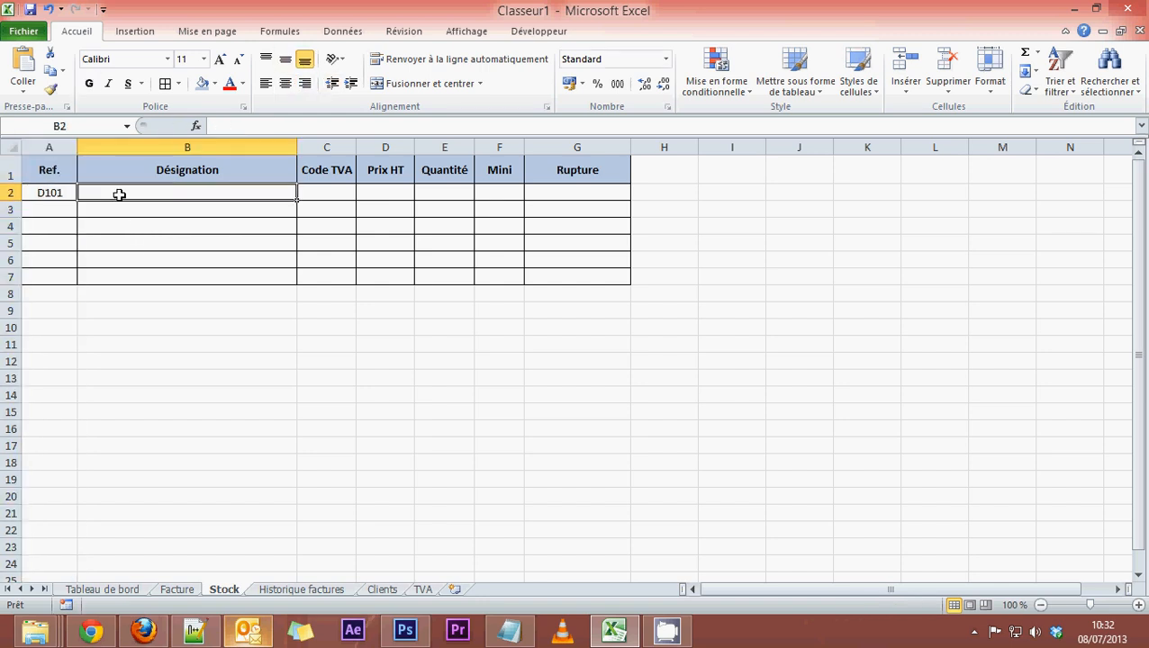
pyautogui.write('An')
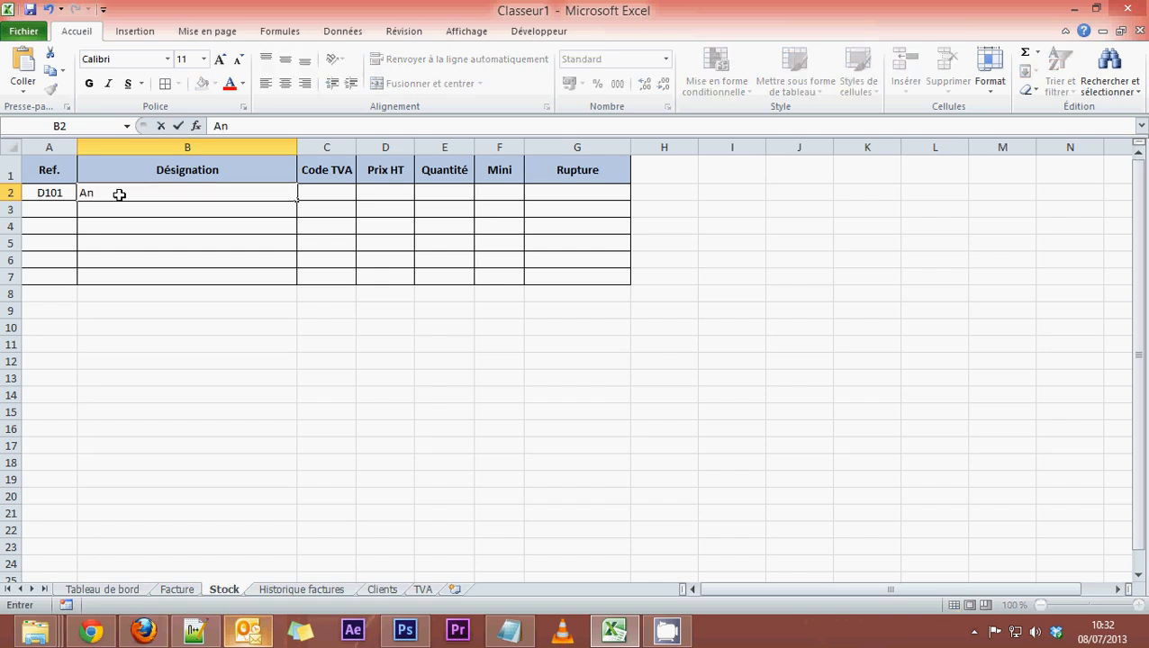
pyautogui.write('choïde à la pr')
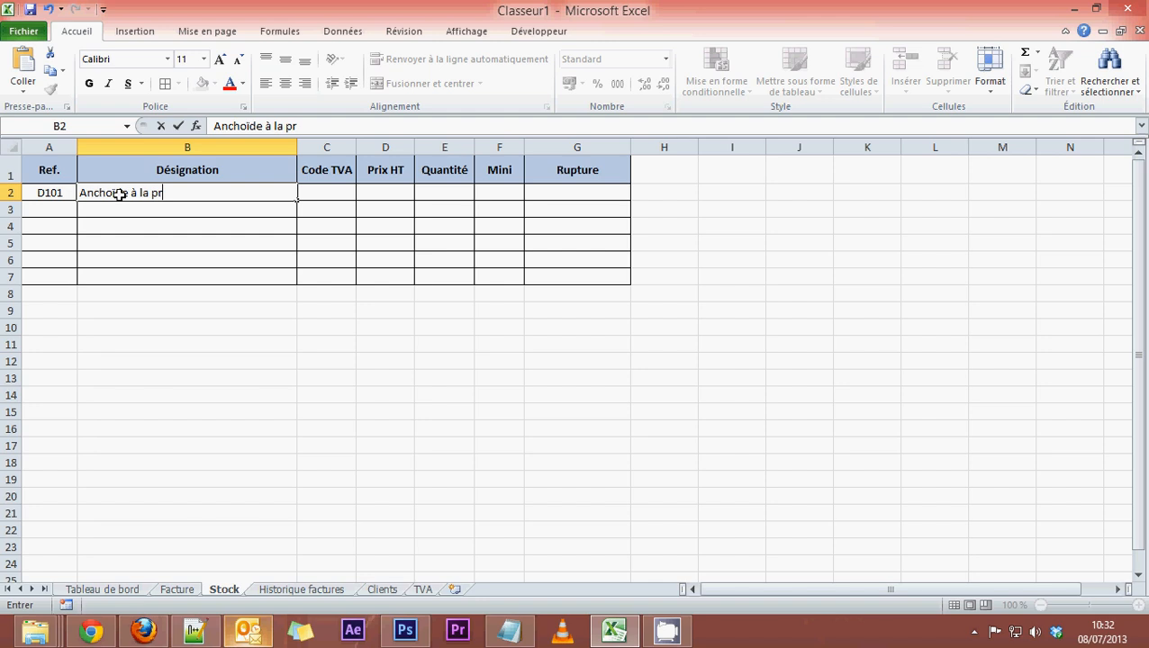
pyautogui.write('ovençale')
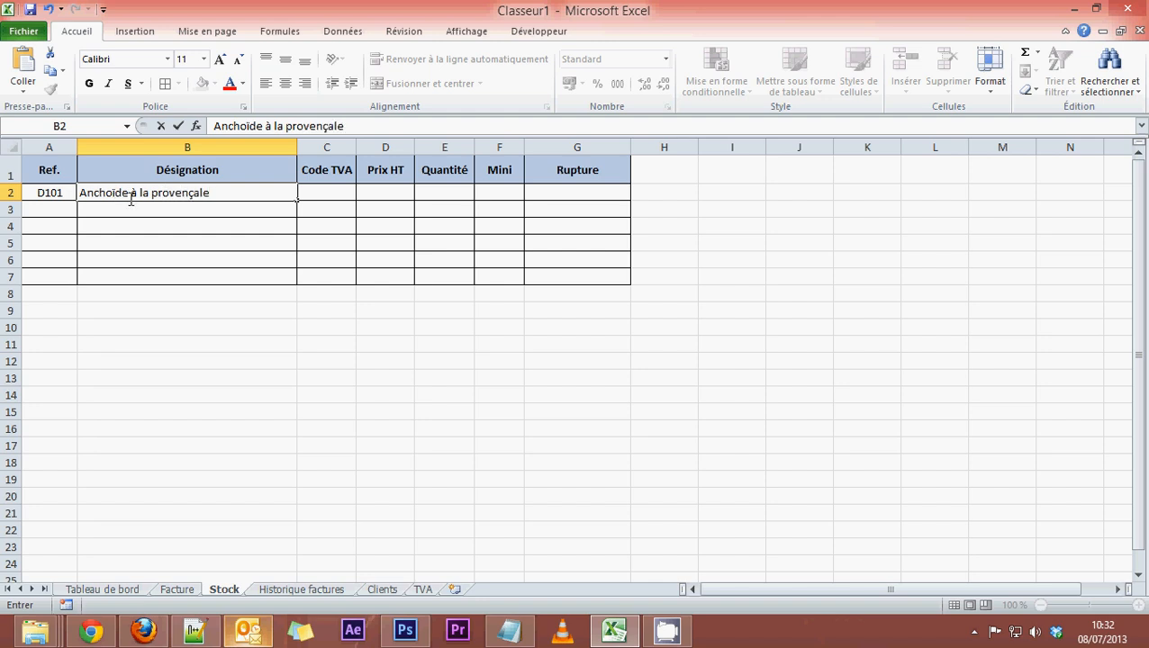
pyautogui.write(' -')
pyautogui.write(' 2010')
pyautogui.press('BackSpace')
pyautogui.press('BackSpace')
pyautogui.press('BackSpace')
pyautogui.write('10 gr')
# Complete product D101 in C2:F2 with VAT code 1, price 5,40, quantity 100 and minimum 10.
pyautogui.click(332, 190)
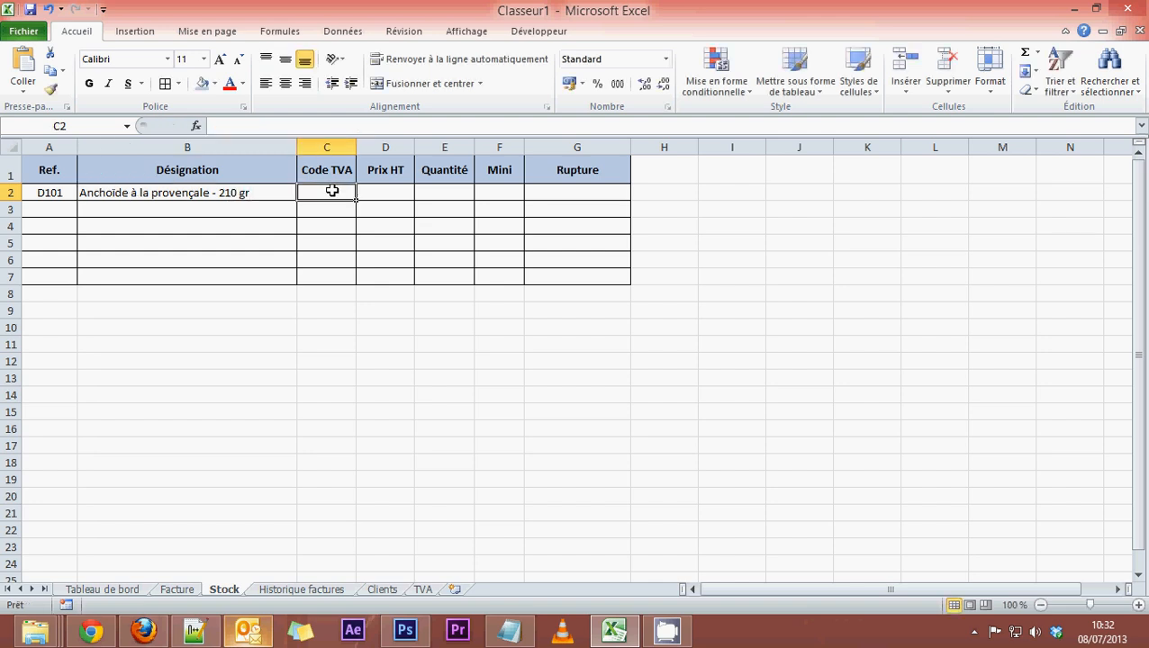
pyautogui.write('1')
pyautogui.click(385, 194)
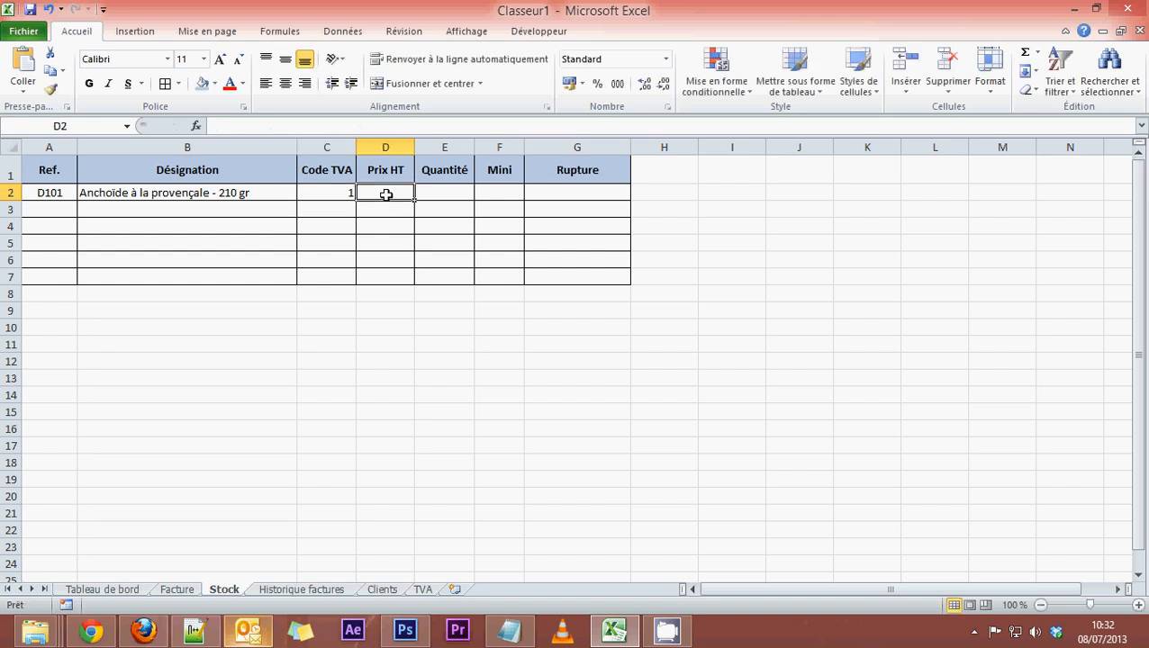
pyautogui.write('5,40')
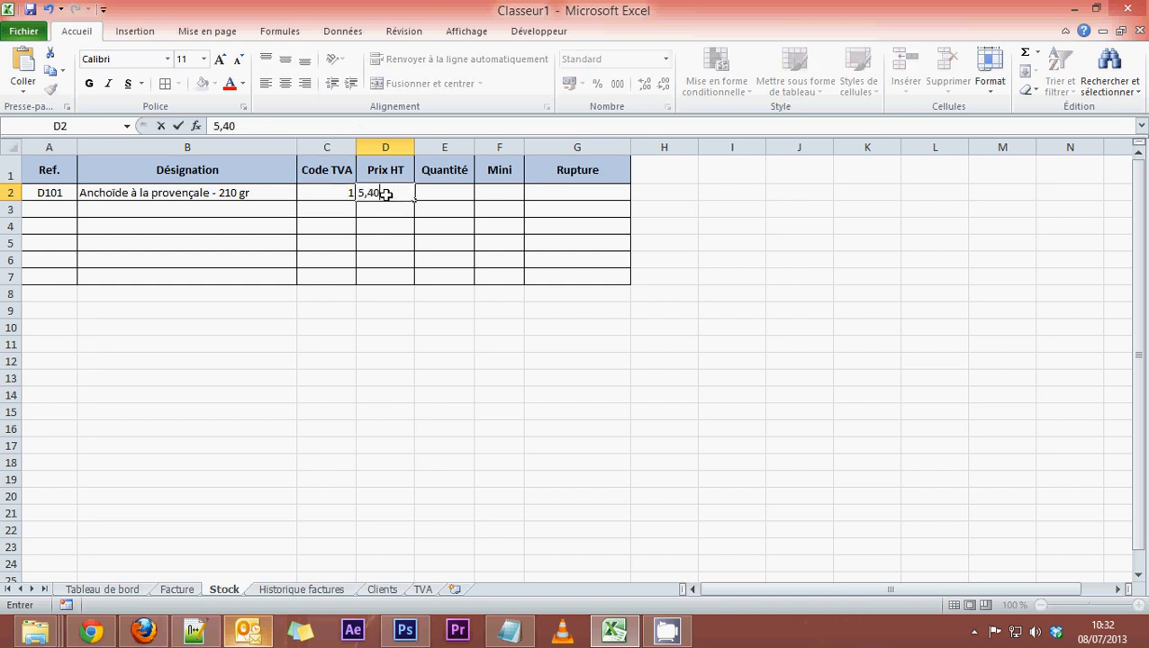
pyautogui.click(454, 196)
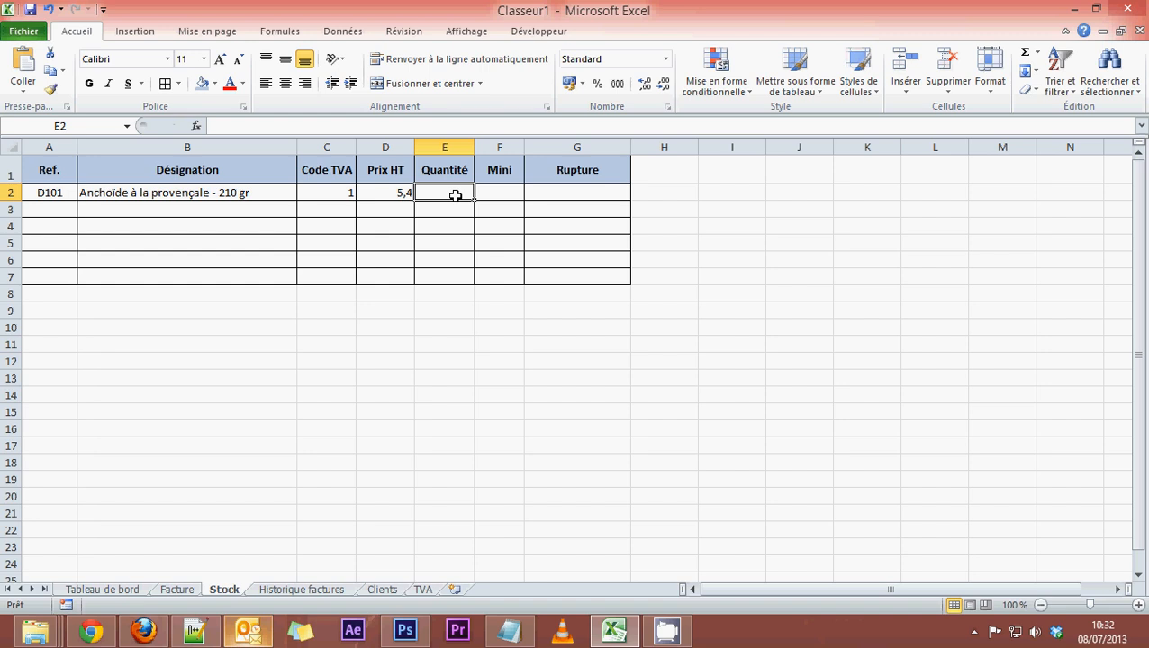
pyautogui.write('100')
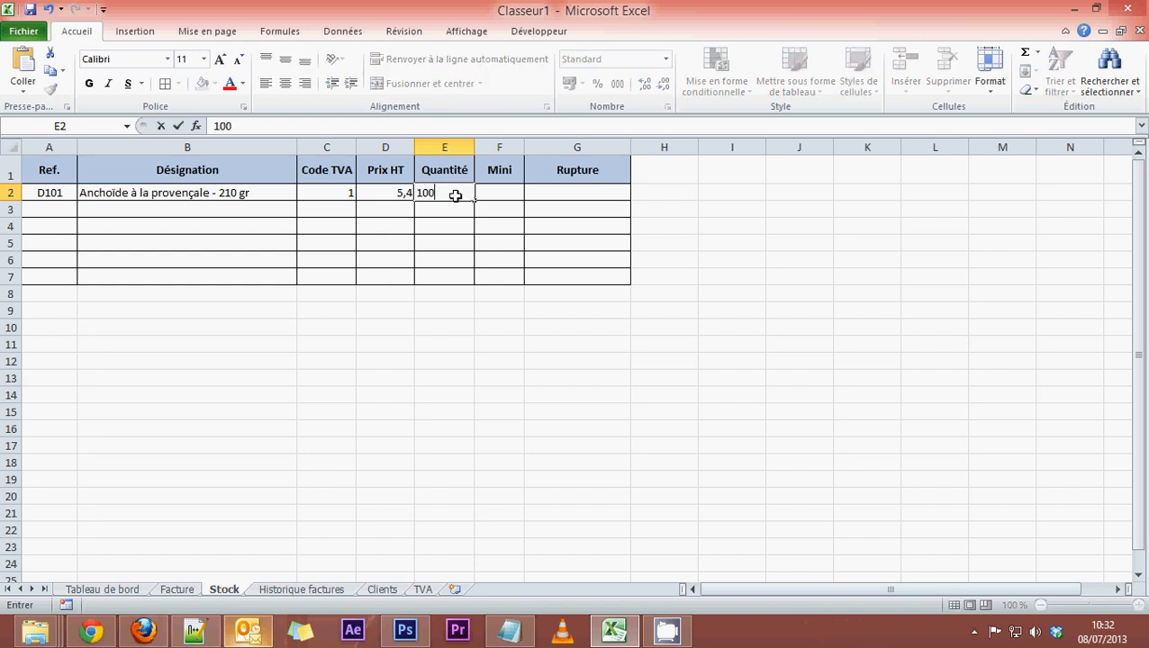
pyautogui.click(483, 194)
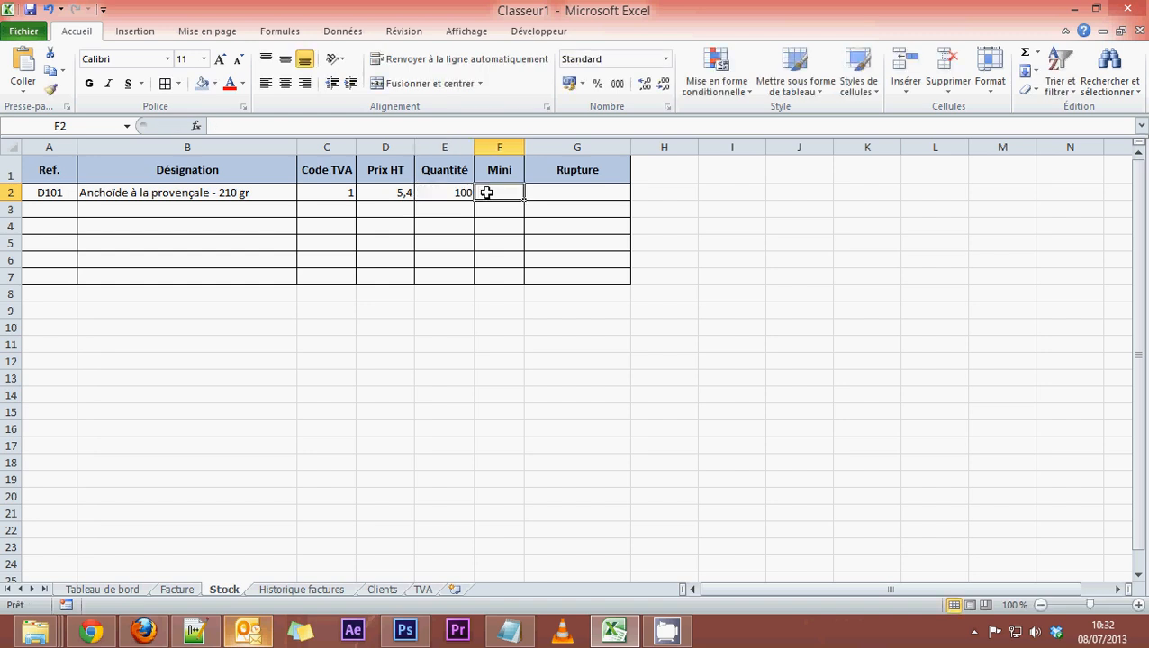
pyautogui.write('10')
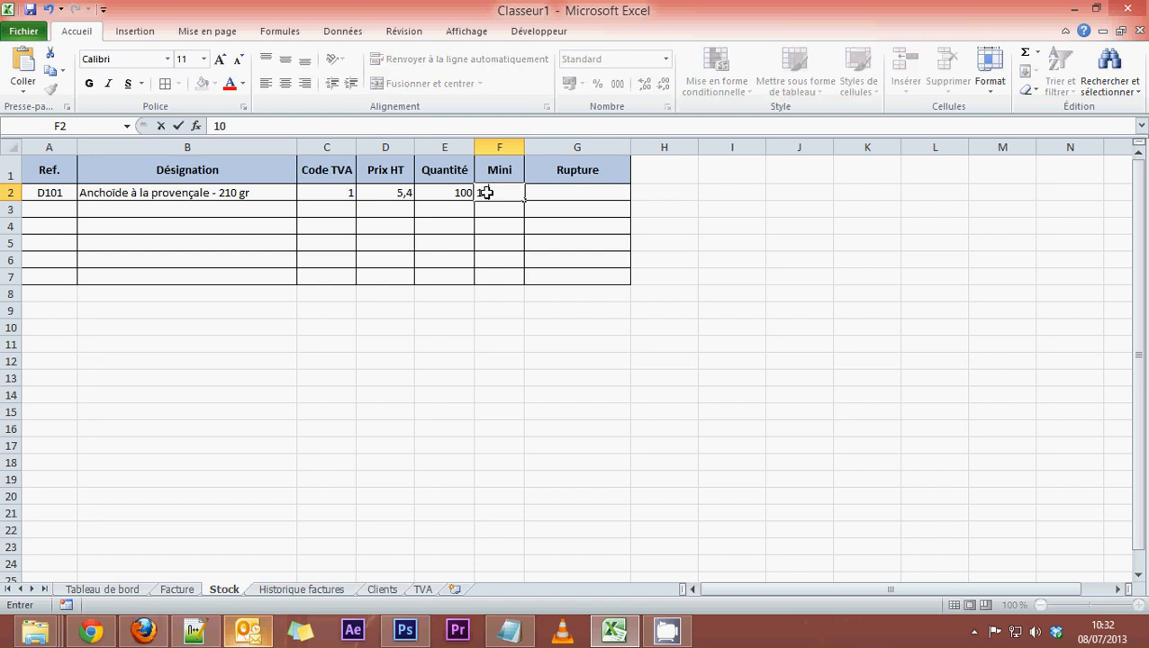
pyautogui.click(576, 226)
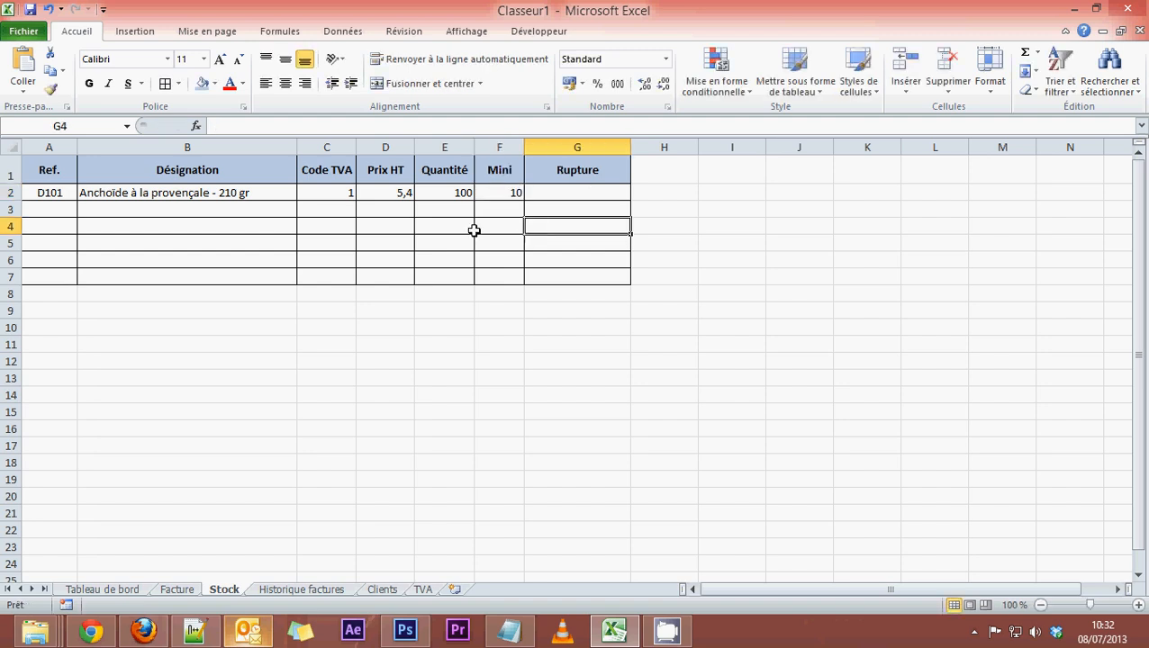
# Enter reference HO110 in A3 and the designation Sachet Provençal "Mouans-Sartoux" in B3.
pyautogui.click(48, 208)
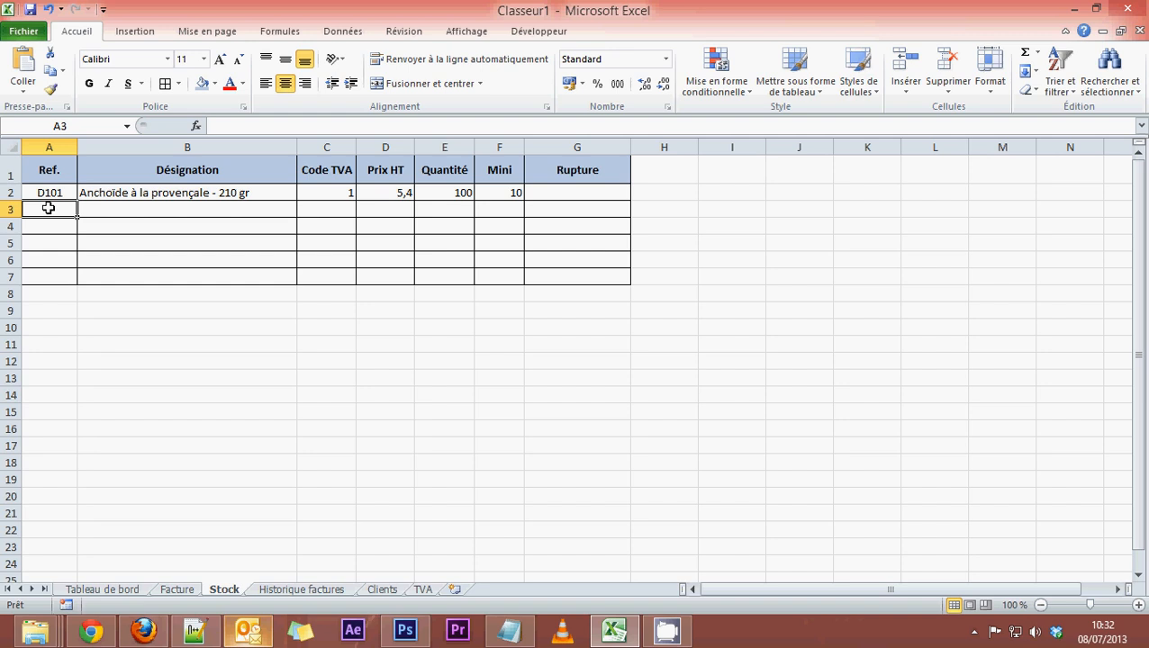
pyautogui.write('H')
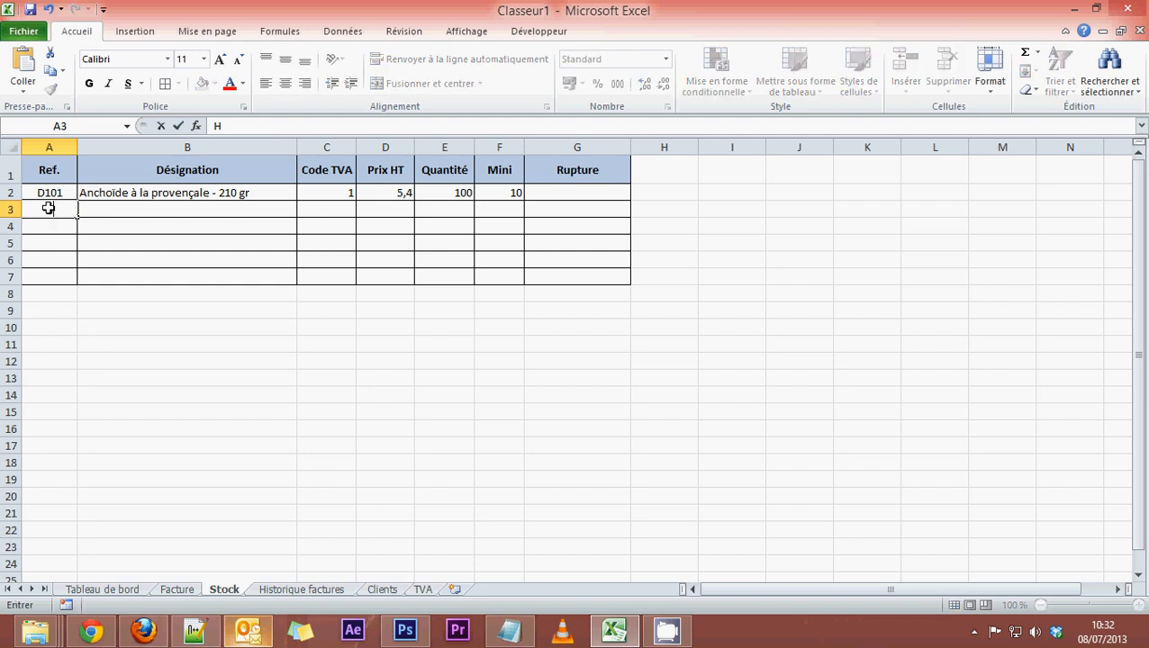
pyautogui.write('O110')
pyautogui.click(115, 208)
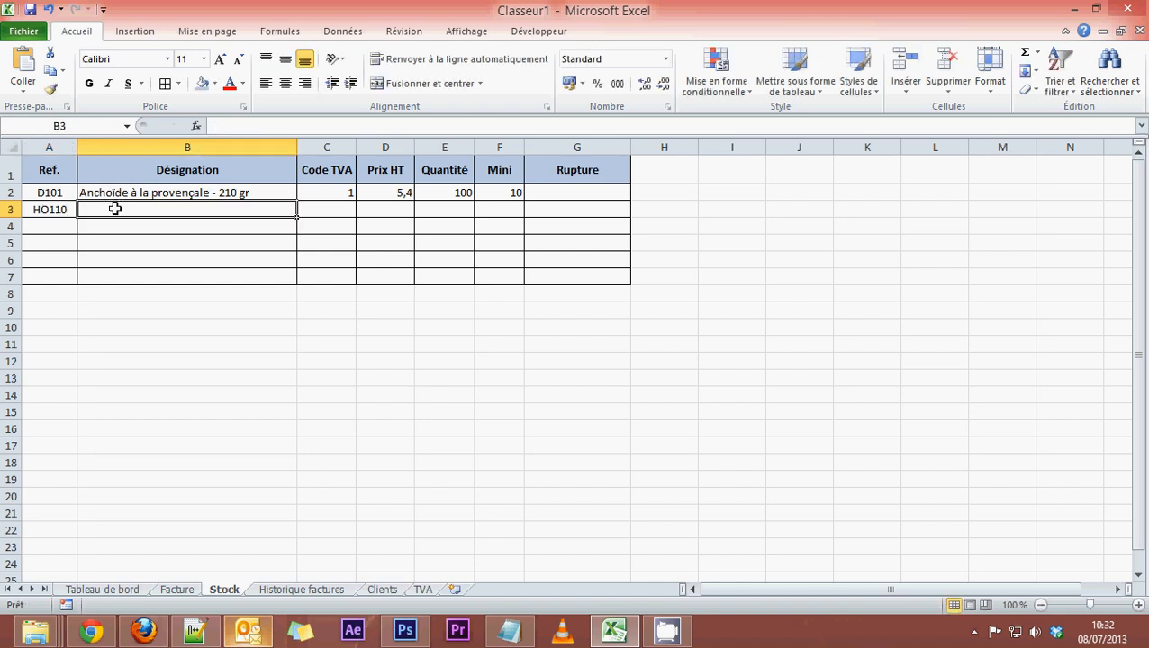
pyautogui.write('Sachet')
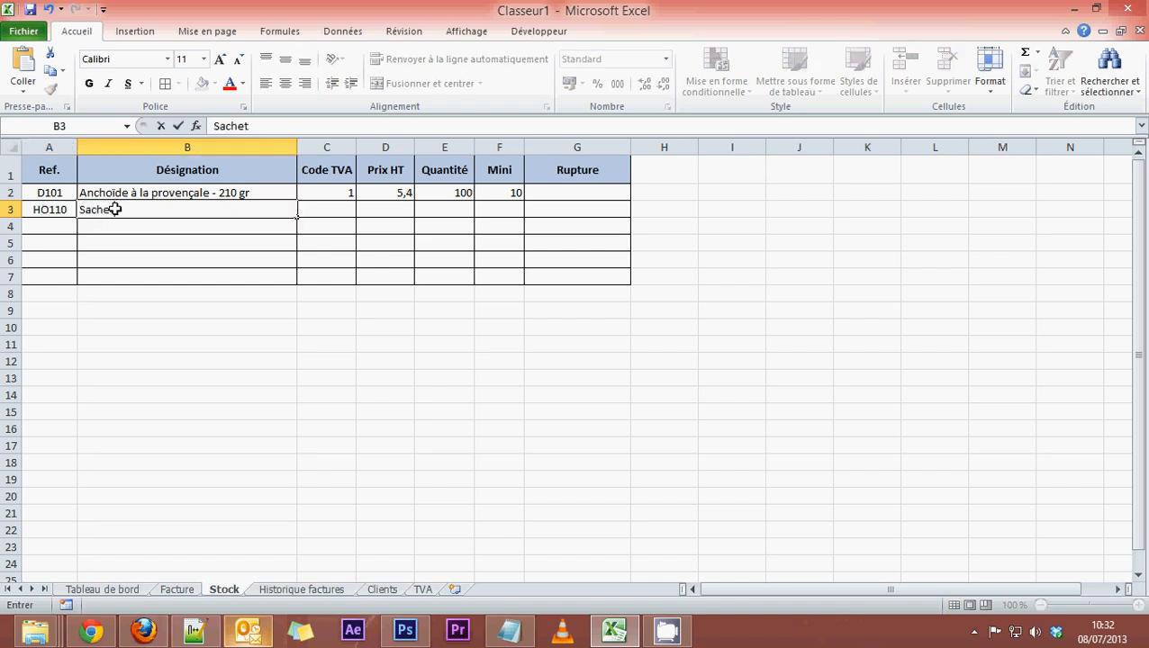
pyautogui.write('Provença')
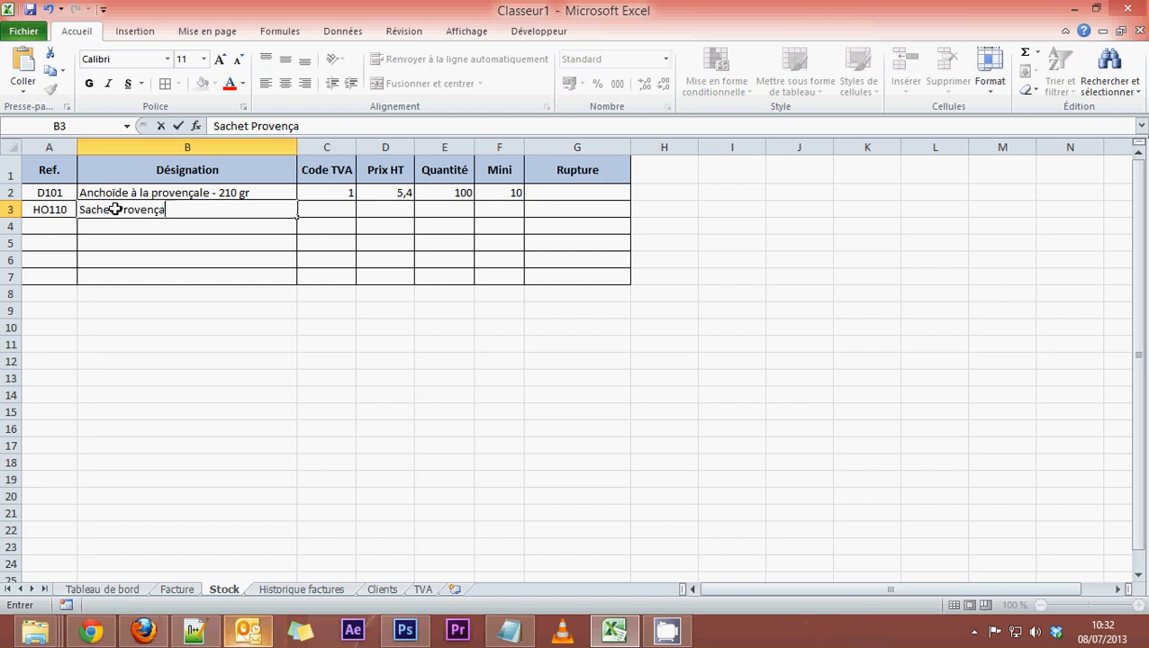
pyautogui.write('l "Mouans')
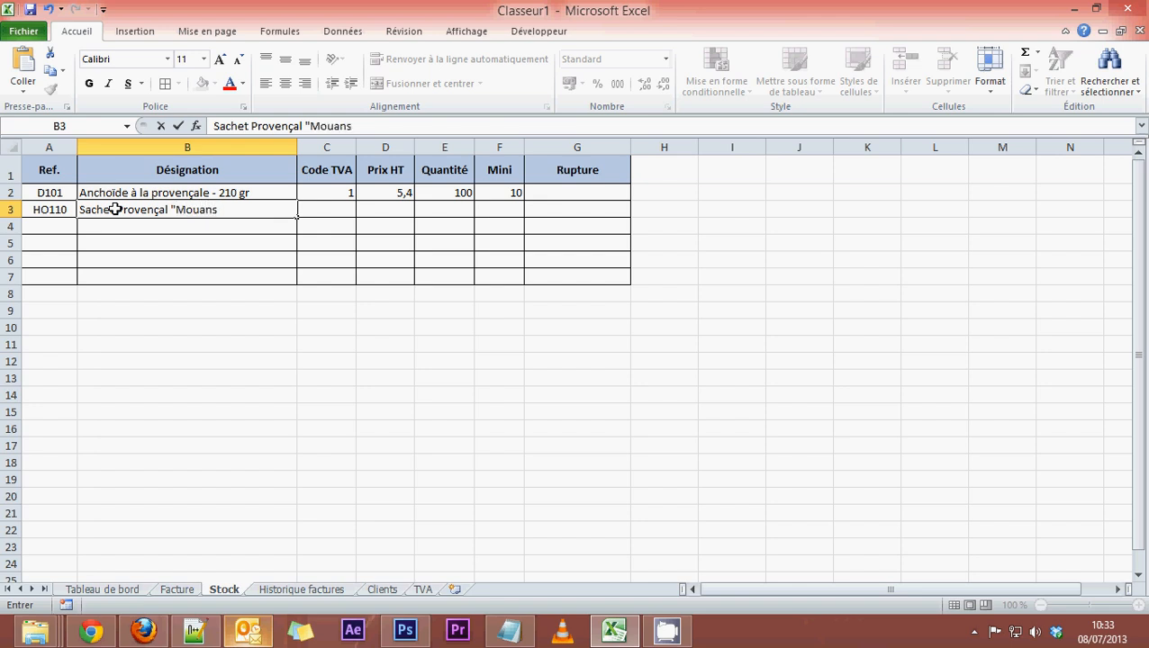
pyautogui.write('-Sartoux"')
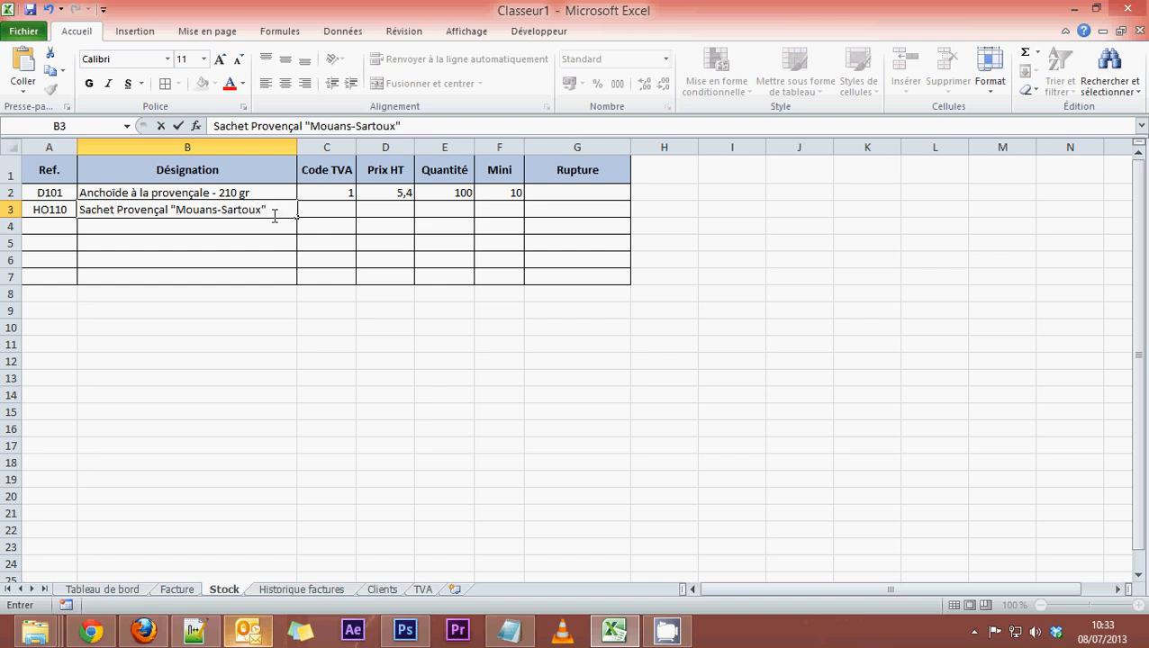
# Complete product HO110 in C3:F3 with VAT code 2, price 5,4, quantity 100 and minimum 10.
pyautogui.click(323, 210)
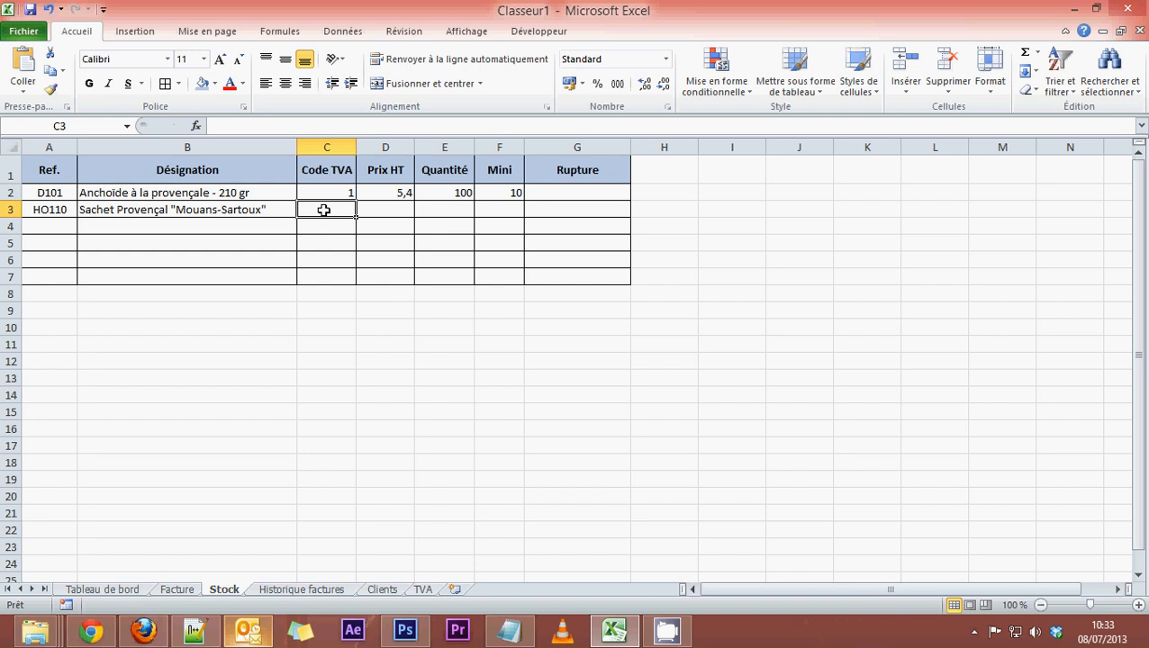
pyautogui.write('2')
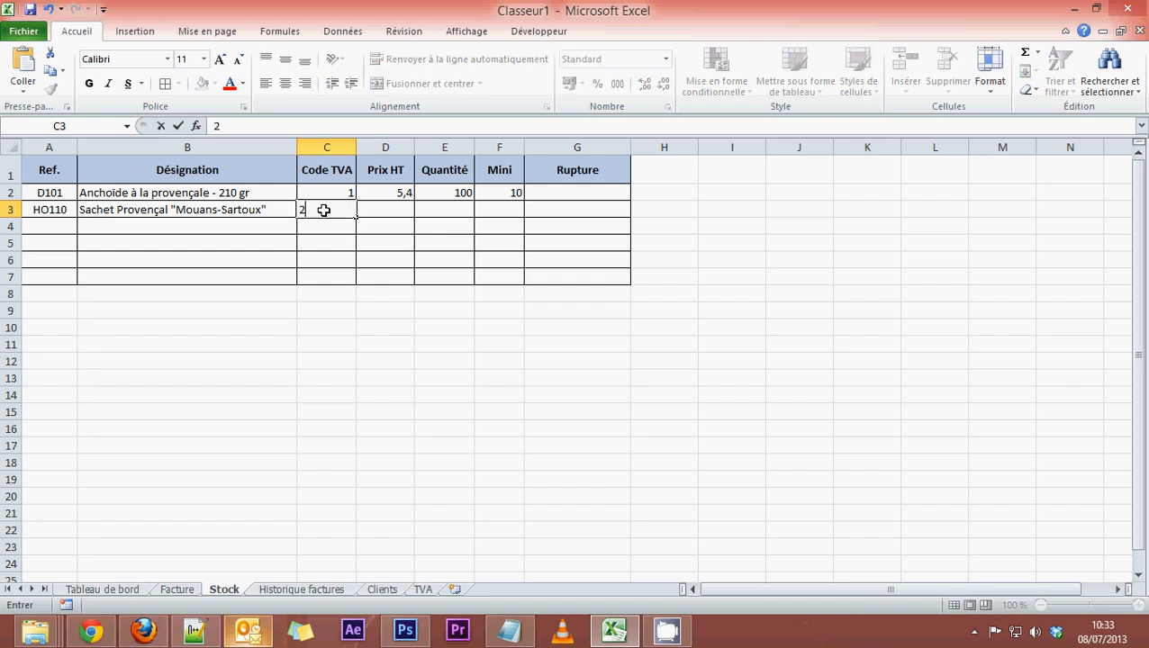
pyautogui.click(372, 210)
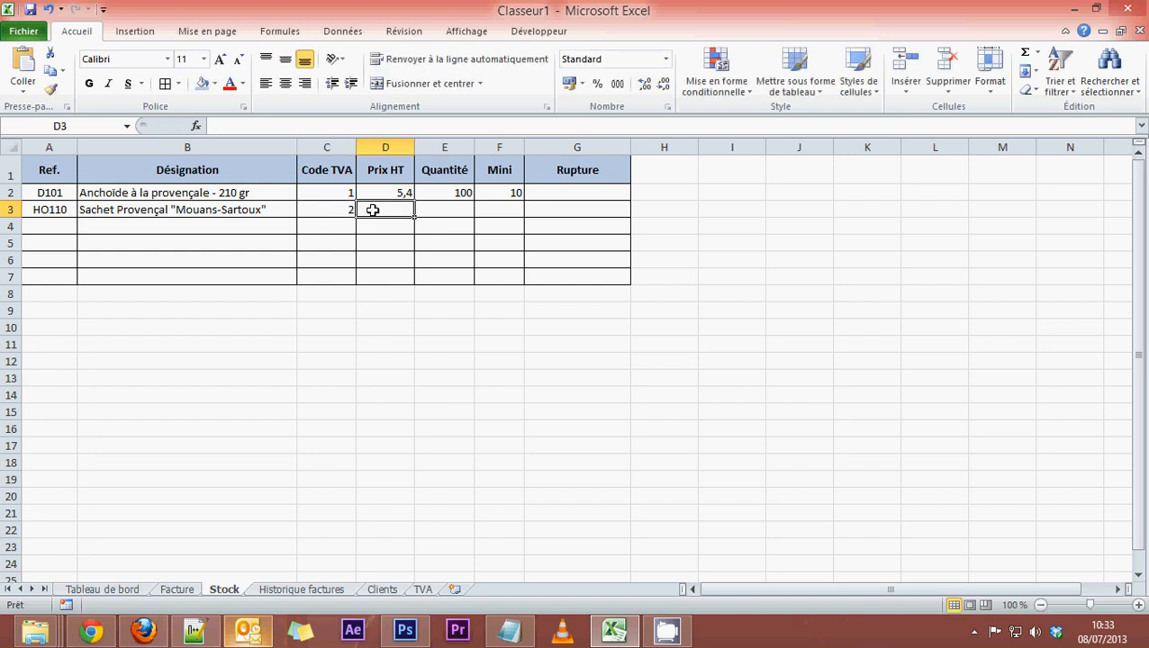
pyautogui.write('5,4')
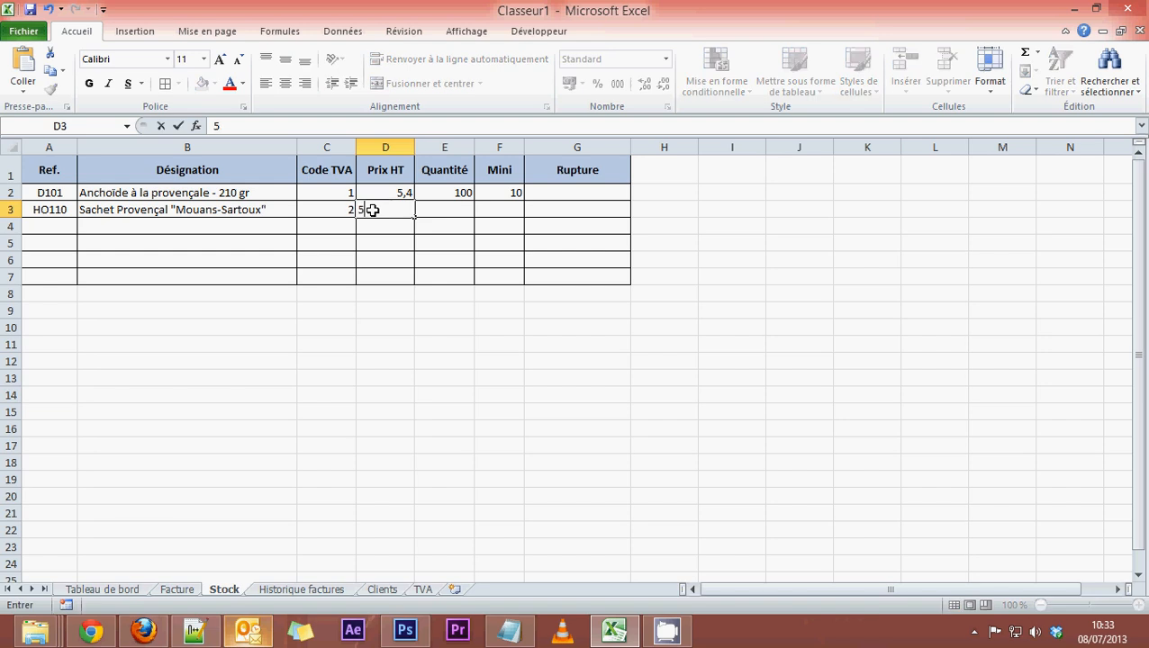
pyautogui.click(372, 243)
pyautogui.click(457, 210)
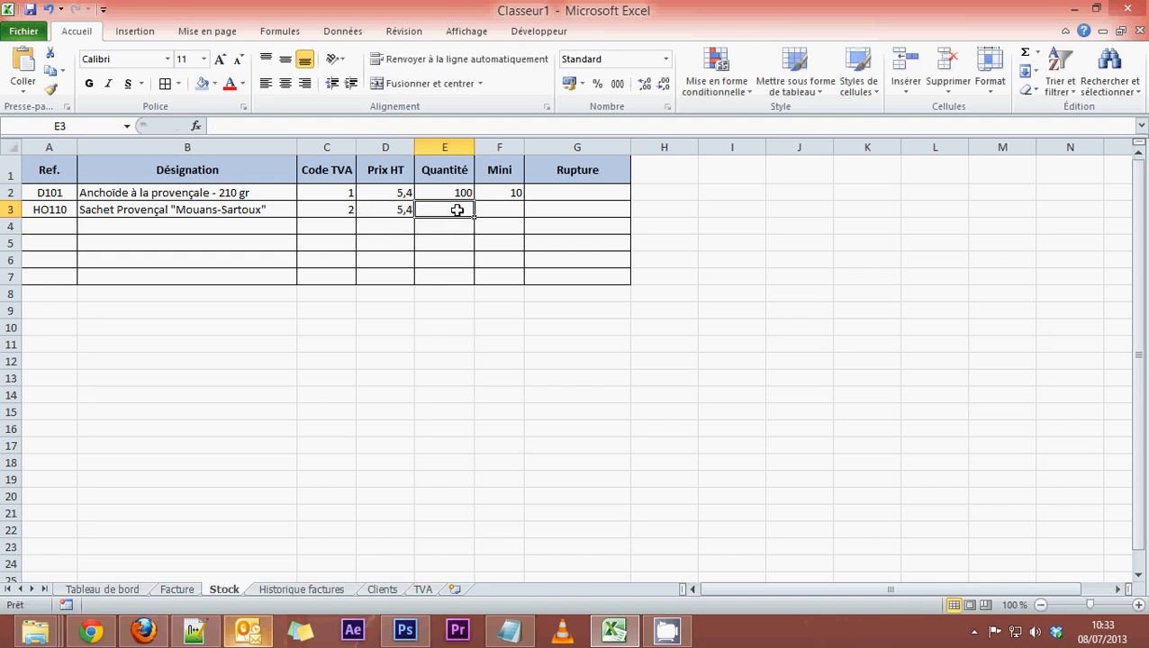
pyautogui.write('100')
pyautogui.click(493, 209)
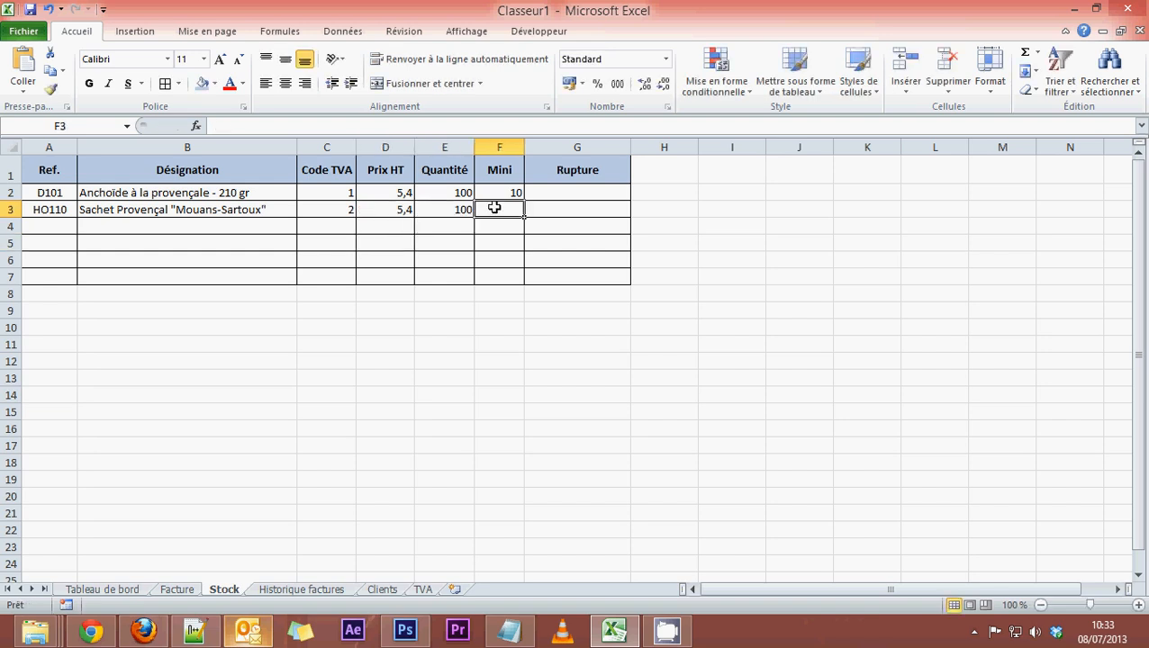
pyautogui.write('10')
pyautogui.click(462, 246)
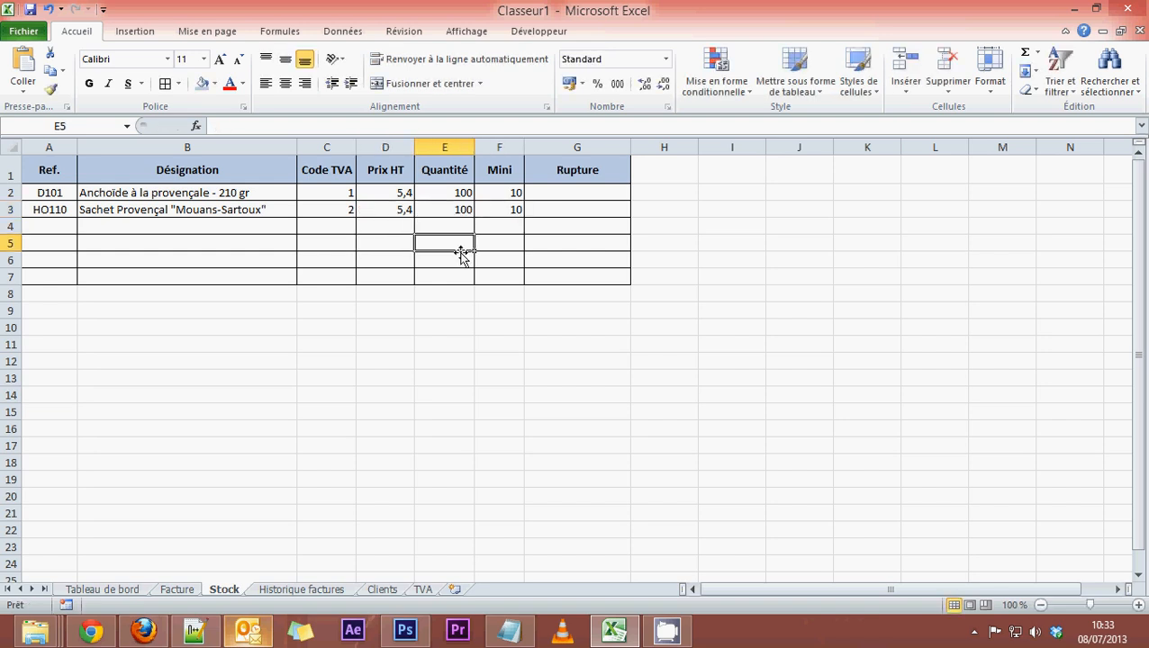
# Enter reference H101 in A4 and the designation "Huile d'olive vierge extra Nice 1L" in B4.
pyautogui.click(49, 228)
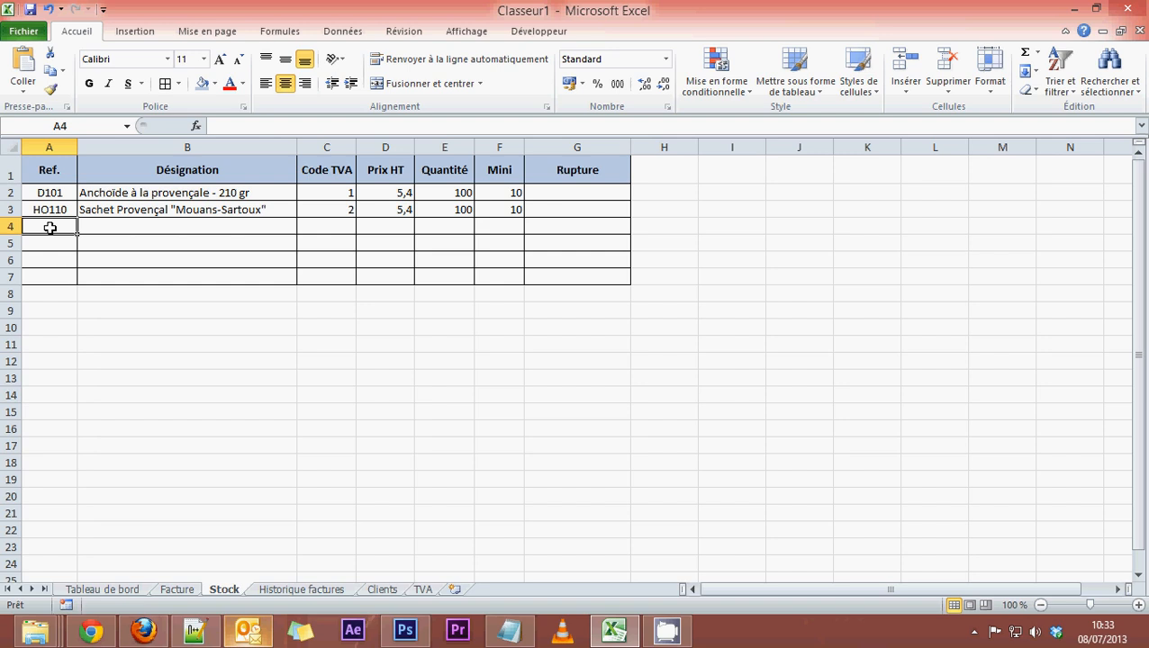
pyautogui.write('H101')
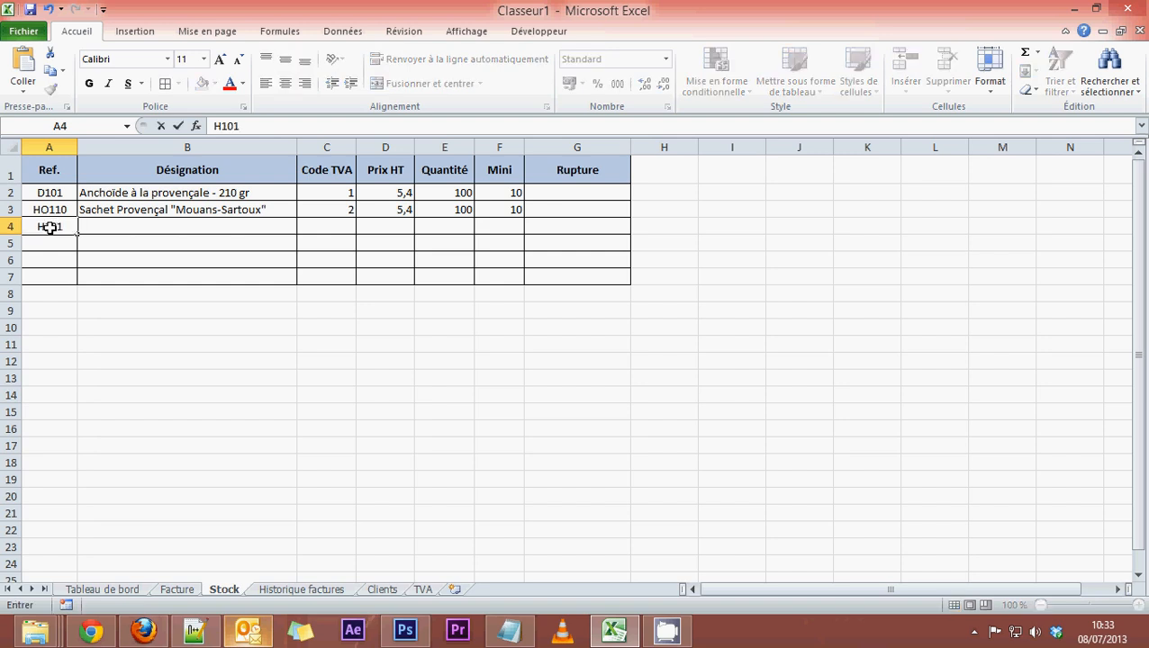
pyautogui.click(83, 227)
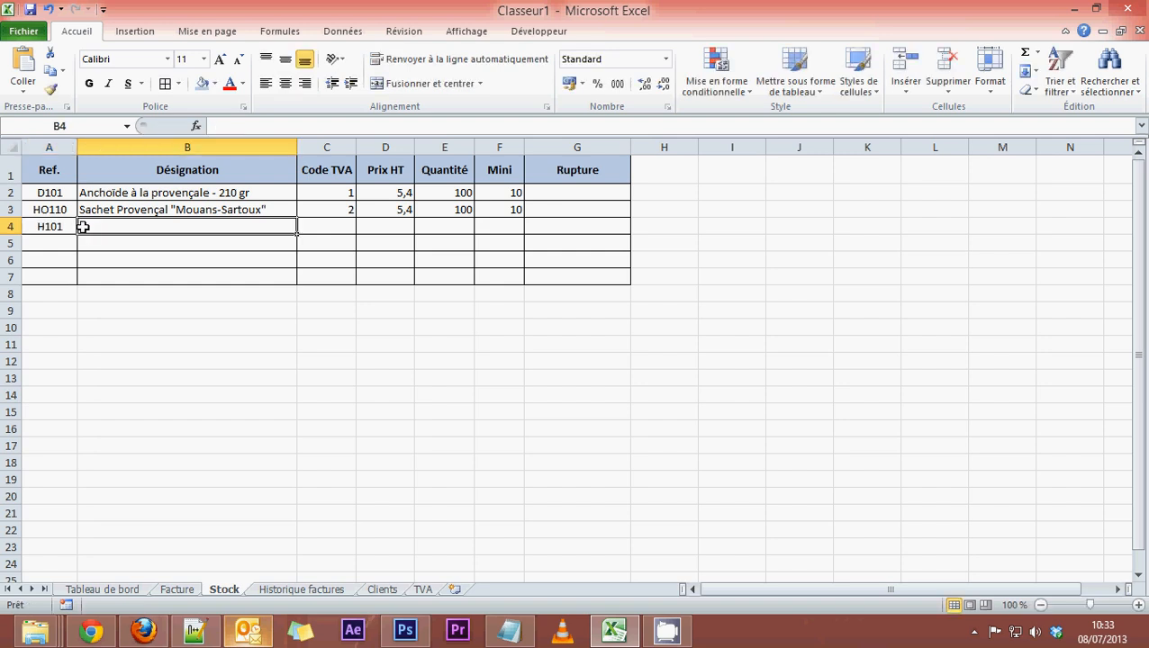
pyautogui.write('Huil')
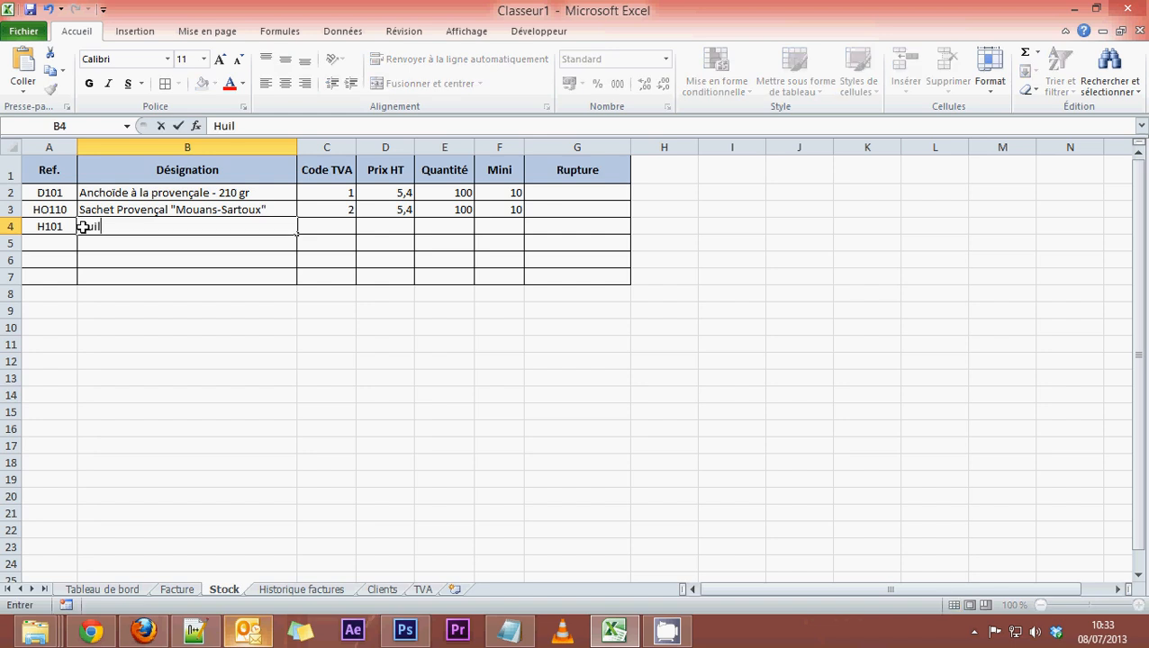
pyautogui.write("e d'olive ")
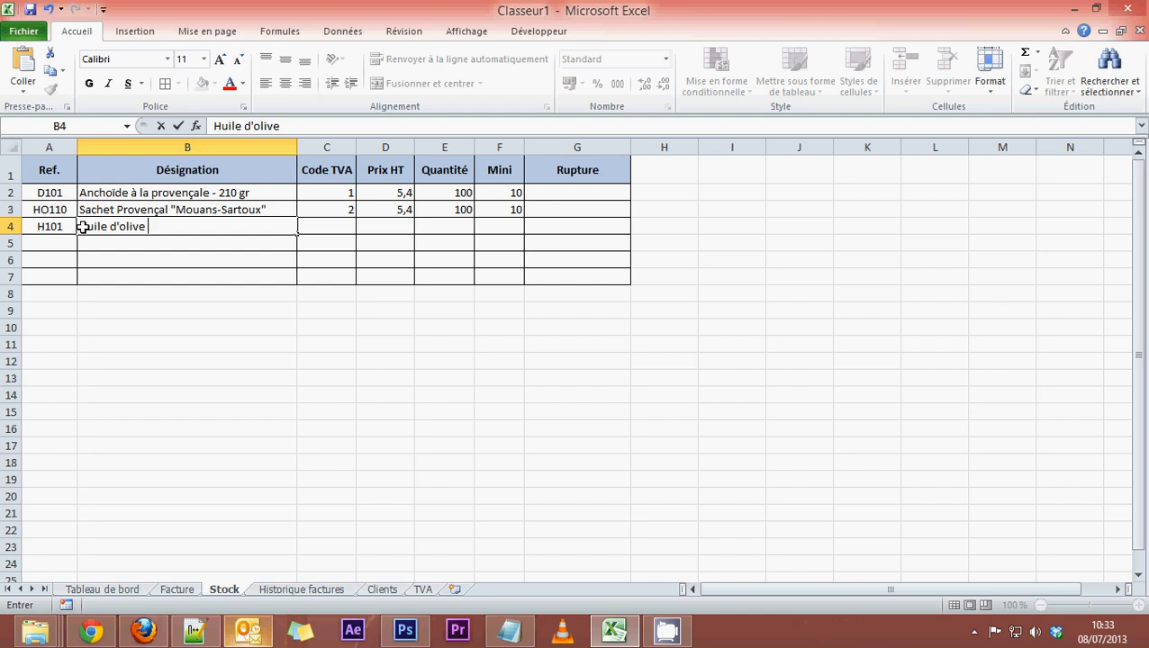
pyautogui.write('vierge extra')
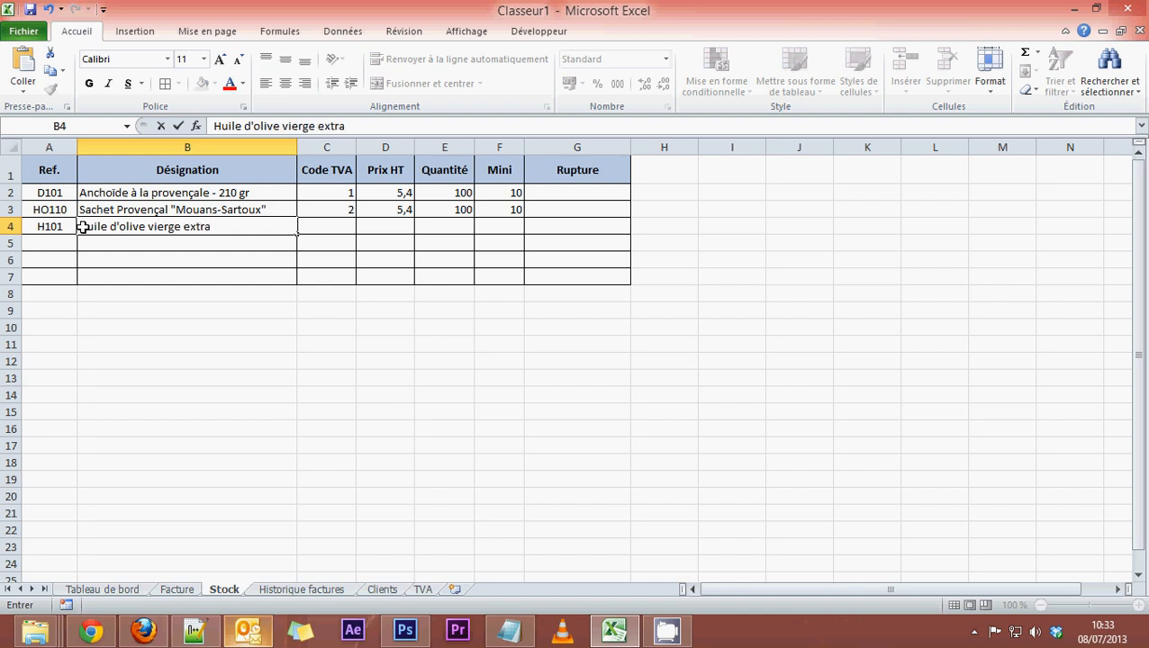
pyautogui.write(' Nice 1L')
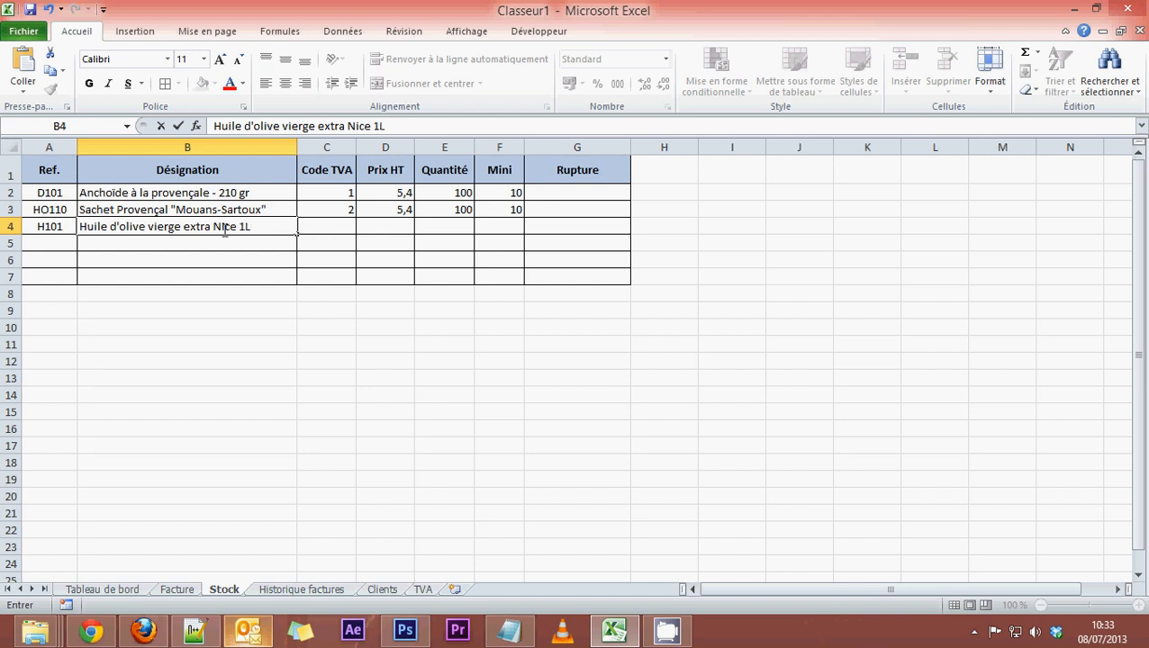
# Complete product H101 in C4:F4 with VAT code 1, price 16,00, quantity 50 and minimum 5.
pyautogui.click(348, 226)
pyautogui.write('1')
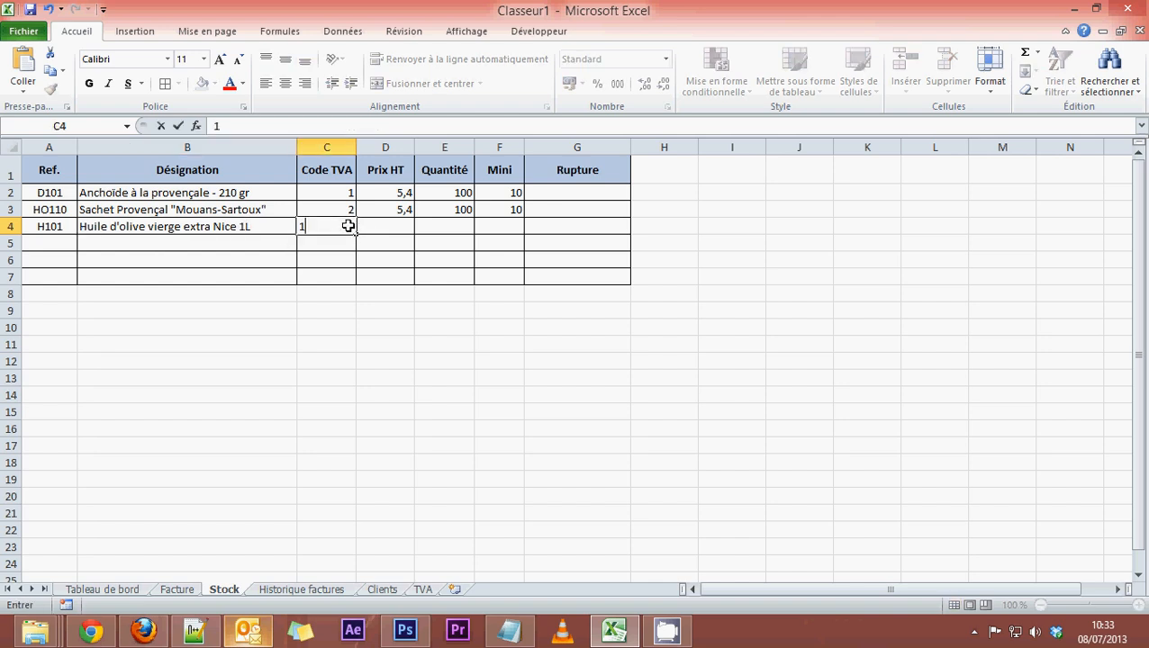
pyautogui.click(377, 228)
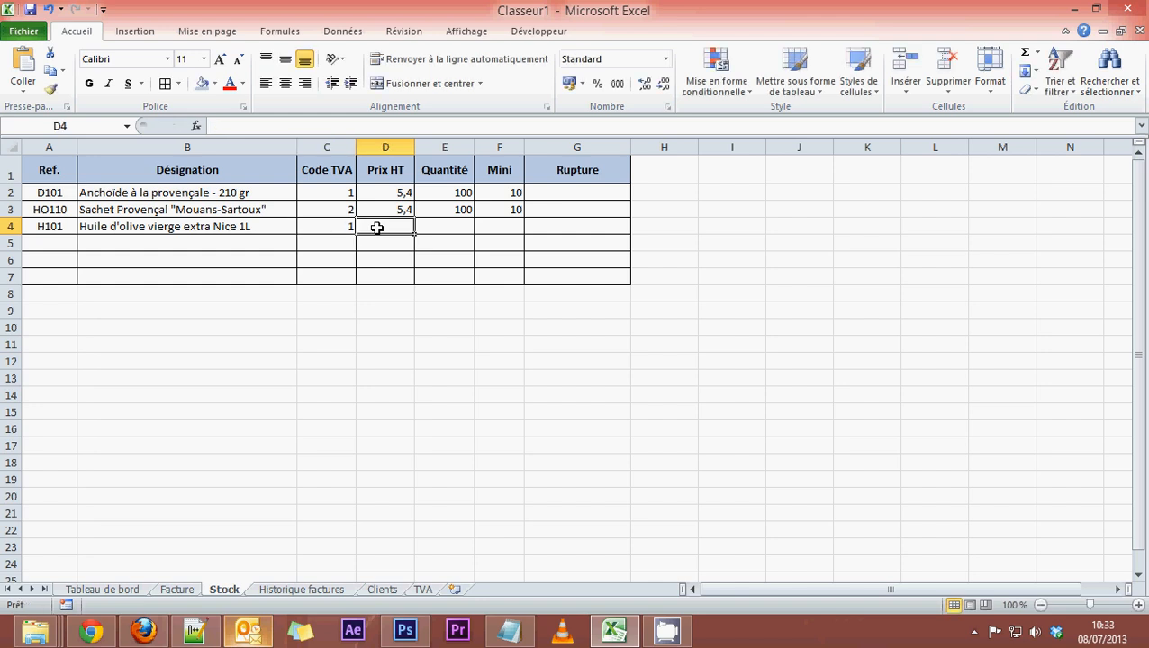
pyautogui.write('16,00')
pyautogui.click(451, 224)
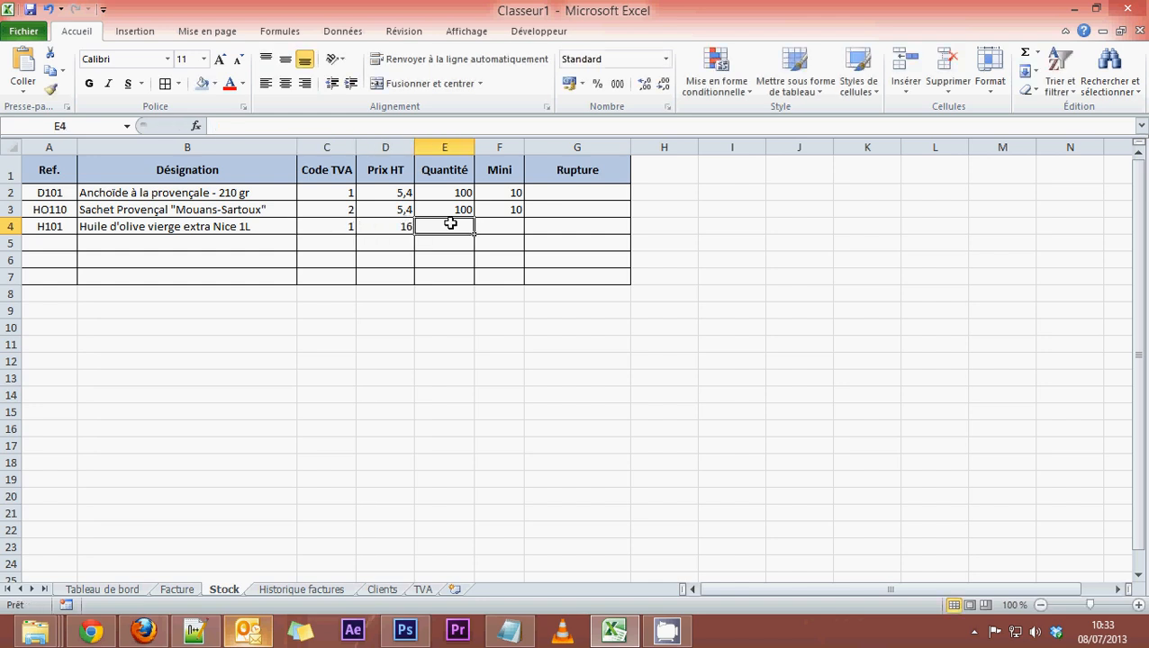
pyautogui.write('50')
pyautogui.click(486, 225)
pyautogui.write('56')
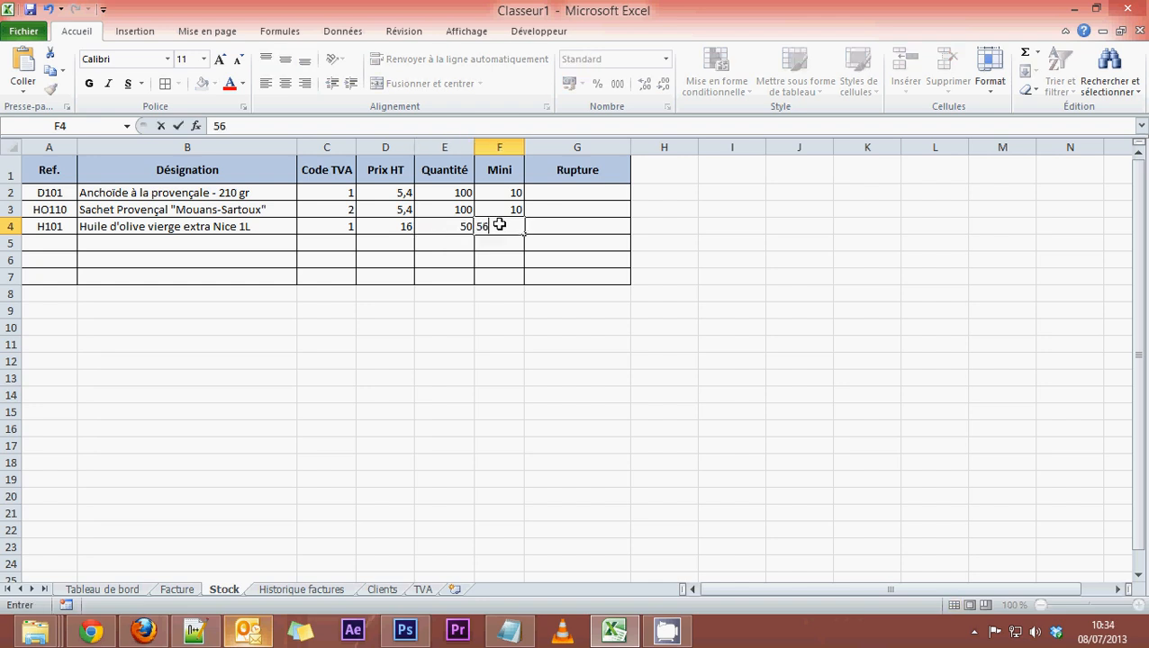
pyautogui.press('BackSpace')
pyautogui.click(497, 272)
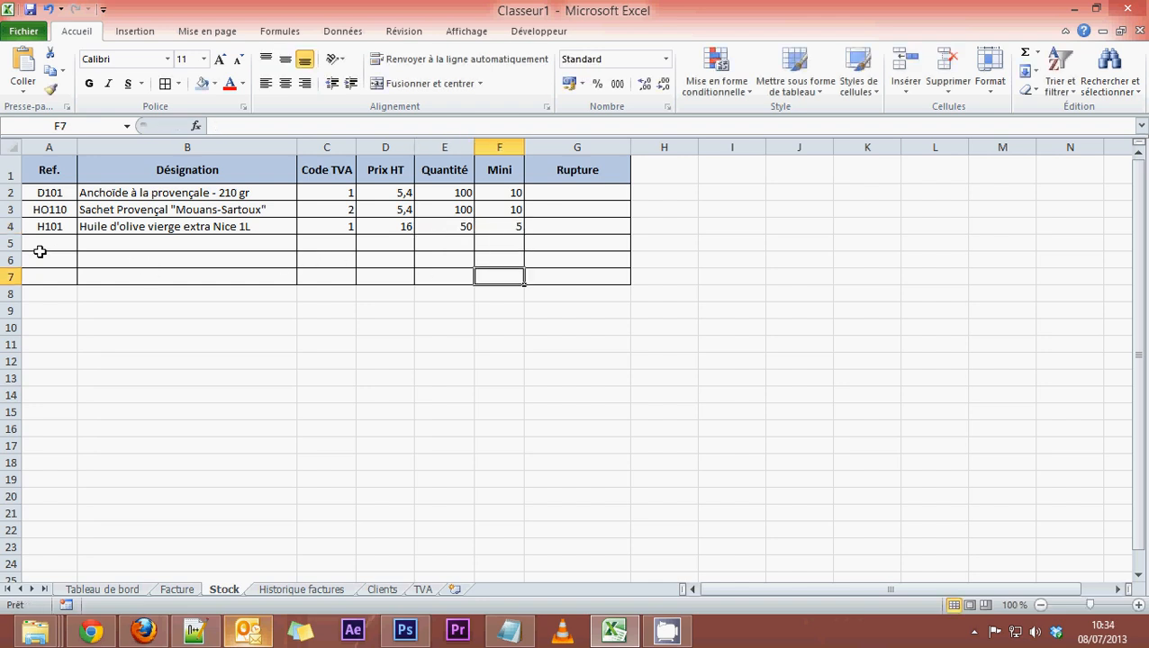
# Enter reference O101 in A5 and the designation "Olive Noires de Nice 250 gr" in B5.
pyautogui.click(47, 243)
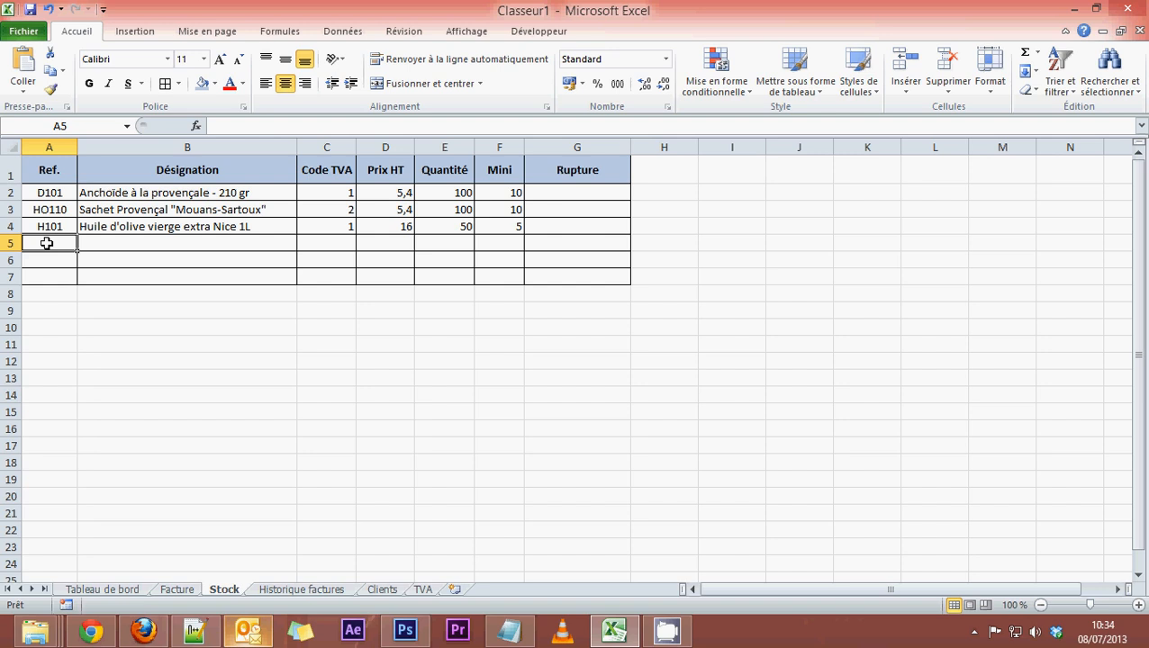
pyautogui.write('O1001')
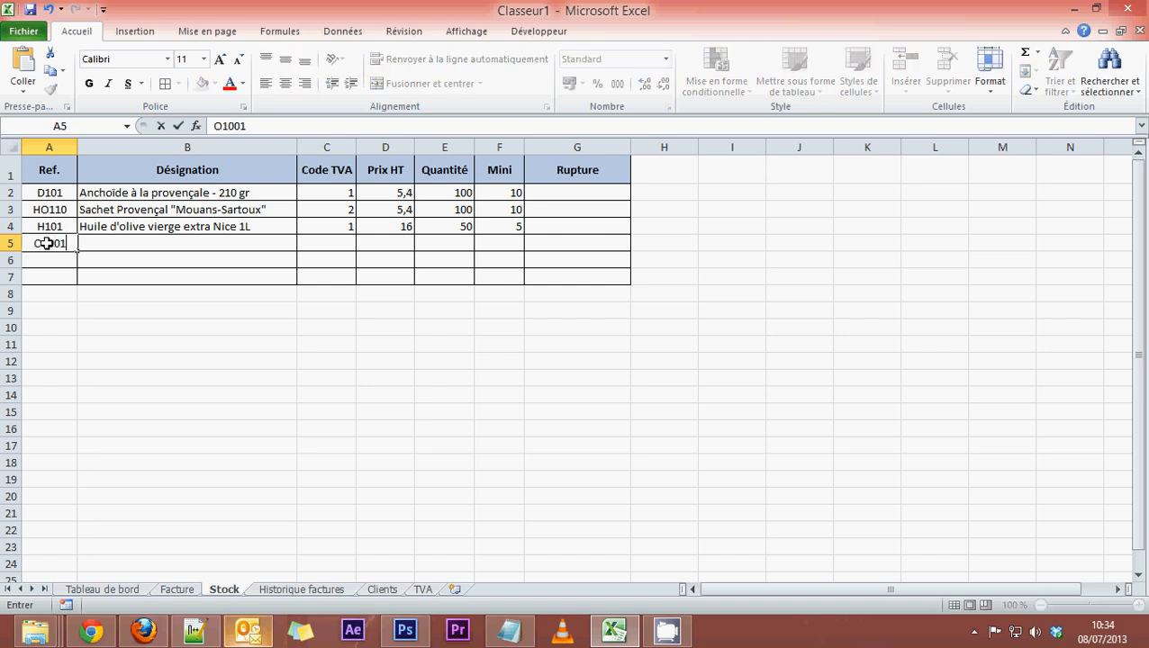
pyautogui.press('BackSpace')
pyautogui.press('BackSpace')
pyautogui.write('1')
pyautogui.click(107, 244)
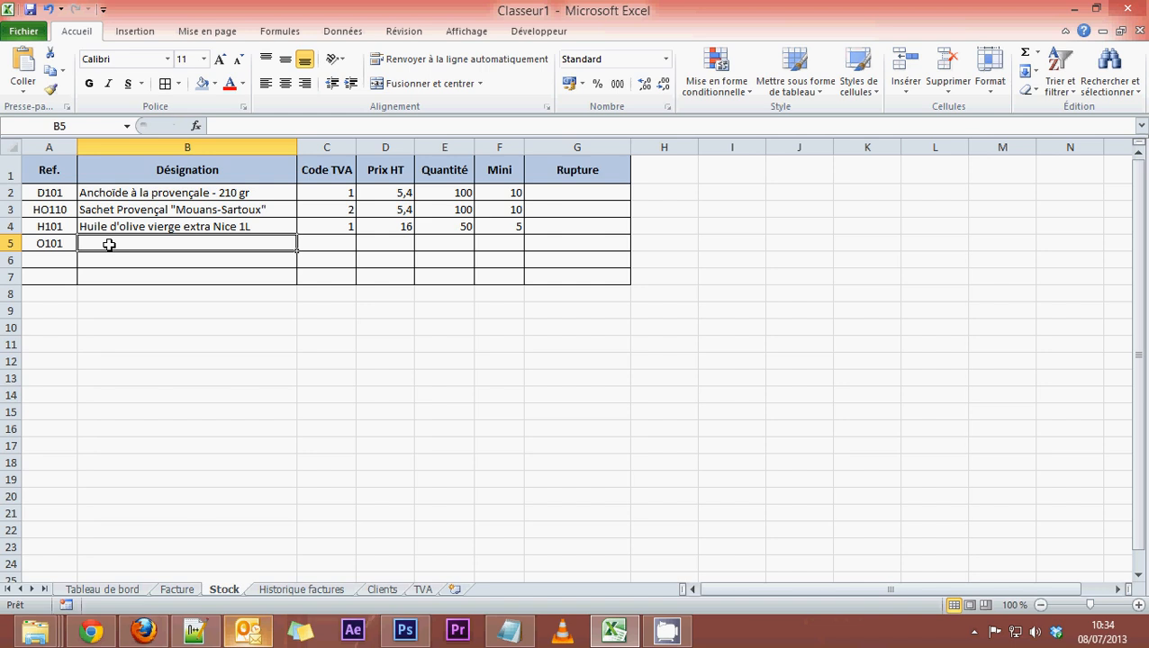
pyautogui.write('Olive')
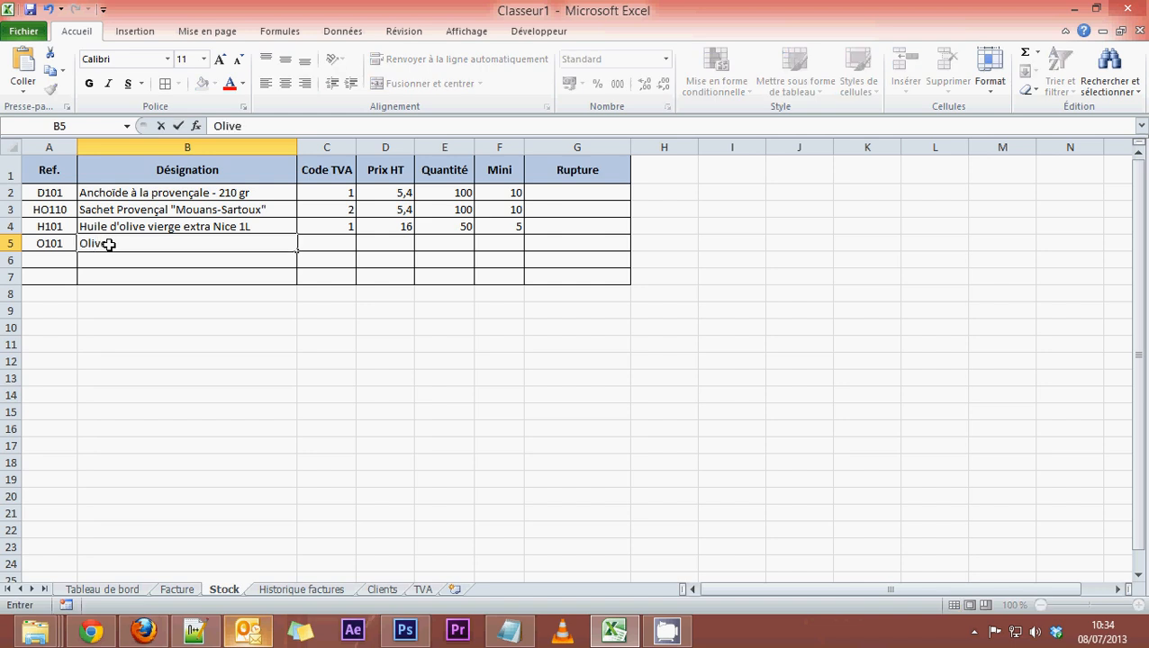
pyautogui.write(' Noires')
pyautogui.write(' de Nice')
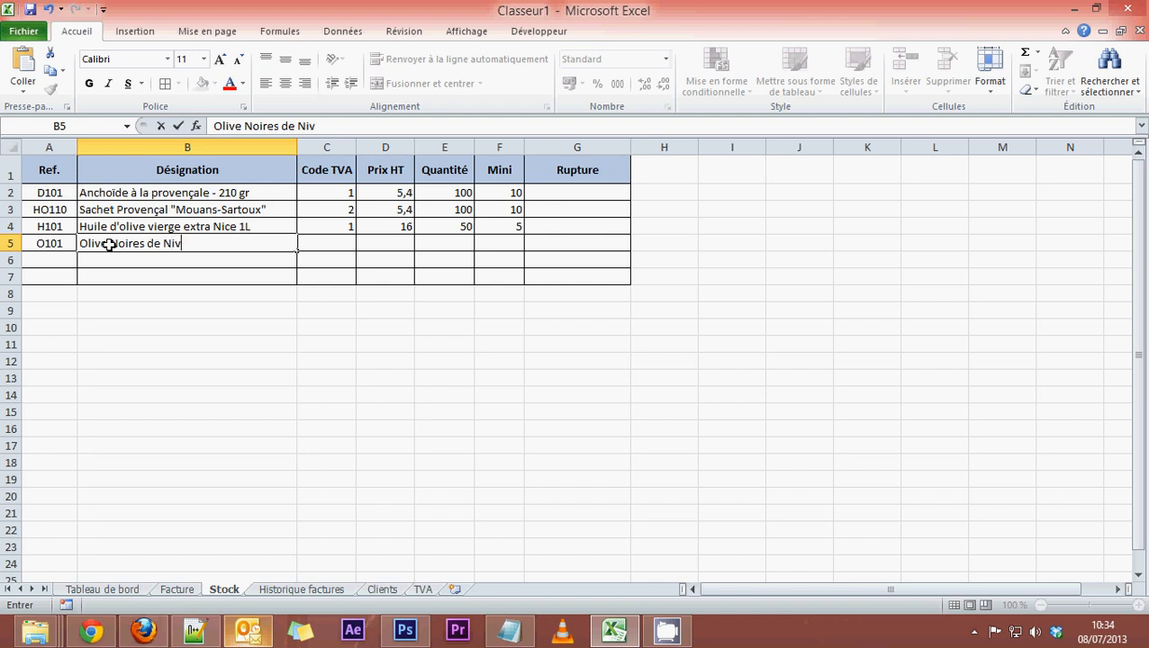
pyautogui.write(' 2050')
pyautogui.press('BackSpace')
pyautogui.press('BackSpace')
pyautogui.press('BackSpace')
pyautogui.write('50 gr')
# Complete product O101 in C5:F5 with VAT code 1, price 3,60, quantity 100 and minimum 10.
pyautogui.click(336, 238)
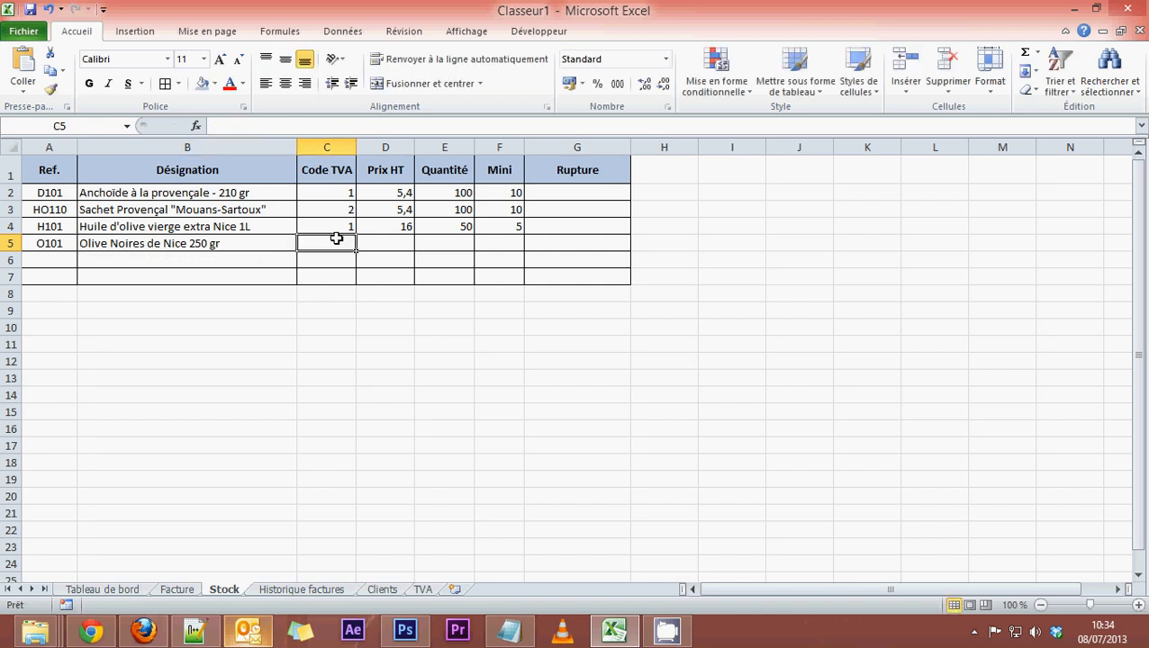
pyautogui.write('1')
pyautogui.click(397, 244)
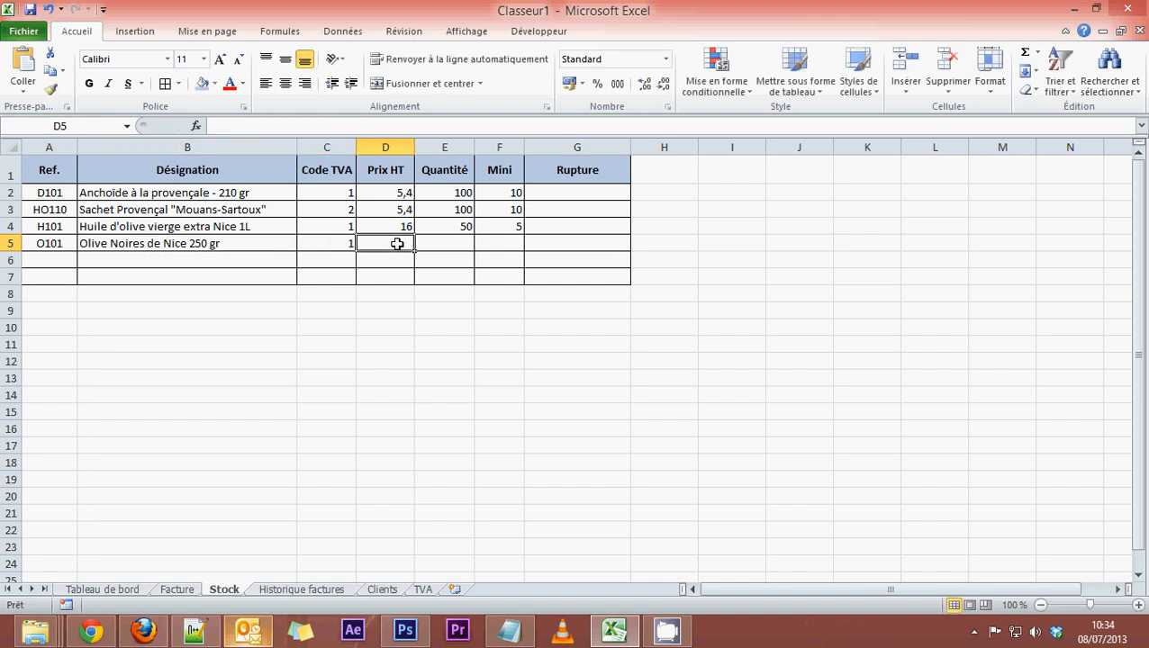
pyautogui.write('3,60')
pyautogui.click(428, 242)
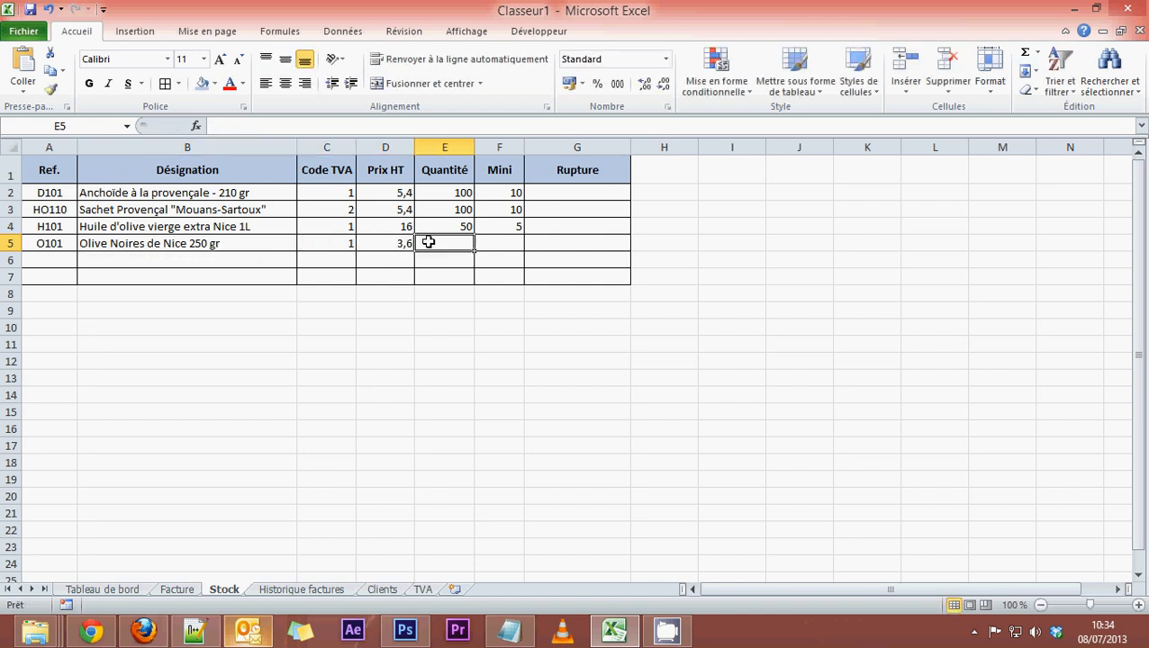
pyautogui.write('100')
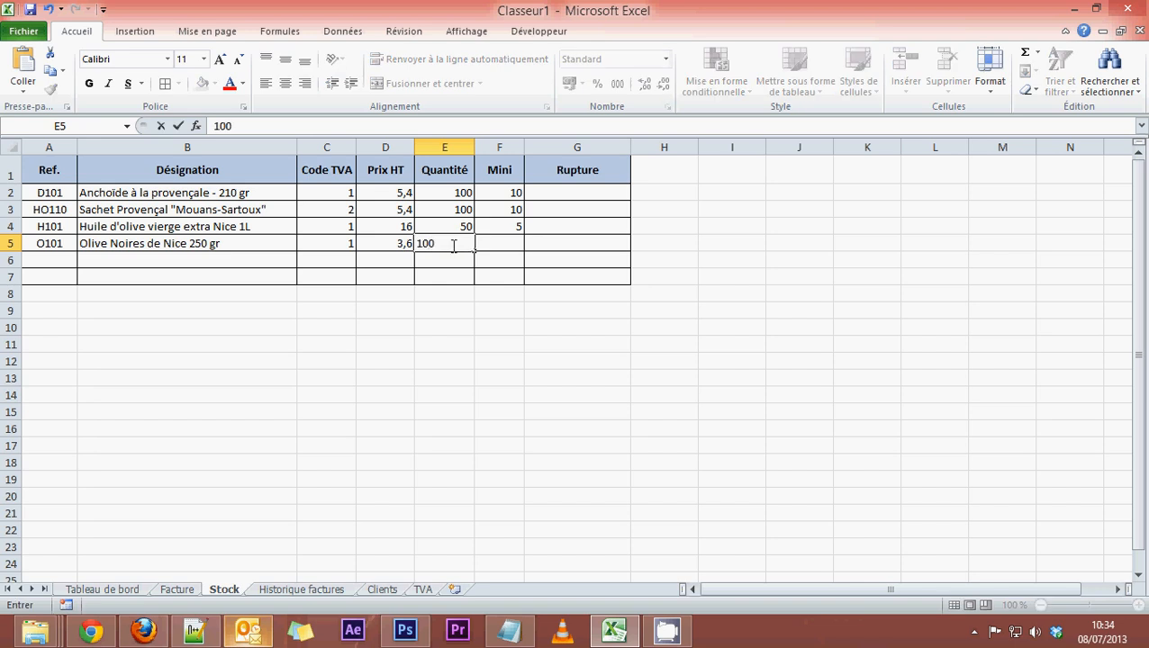
pyautogui.click(497, 243)
pyautogui.write('10')
pyautogui.click(445, 275)
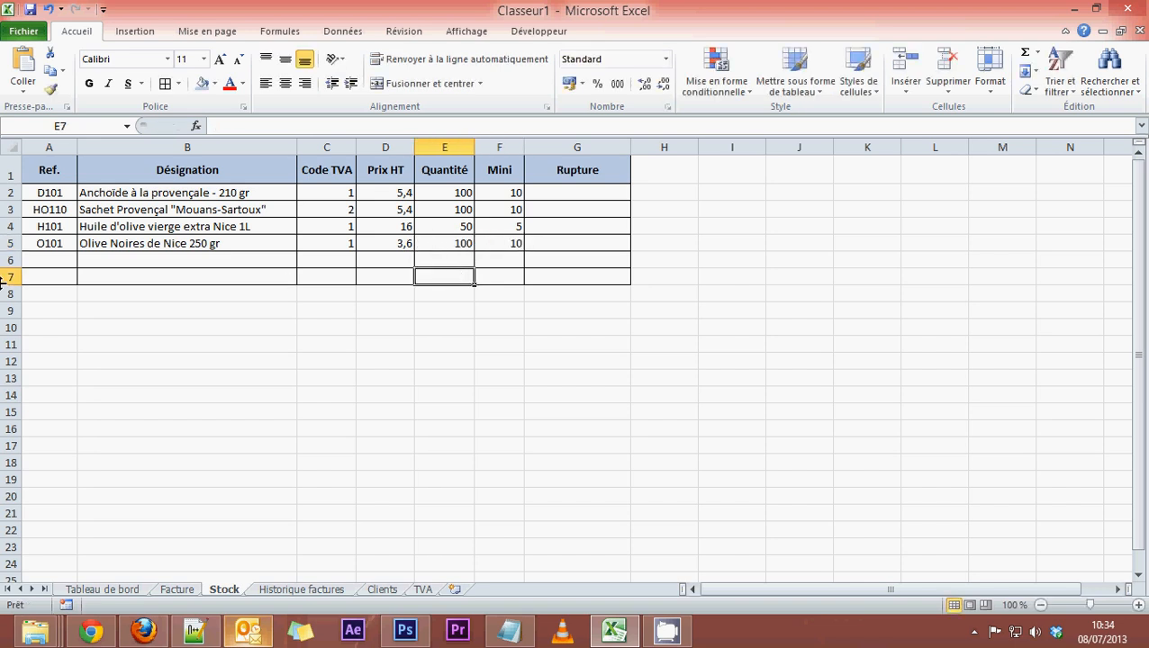
# Enter reference C101 in A6 and the designation "Coffret cadeau Nice" in B6.
pyautogui.click(41, 261)
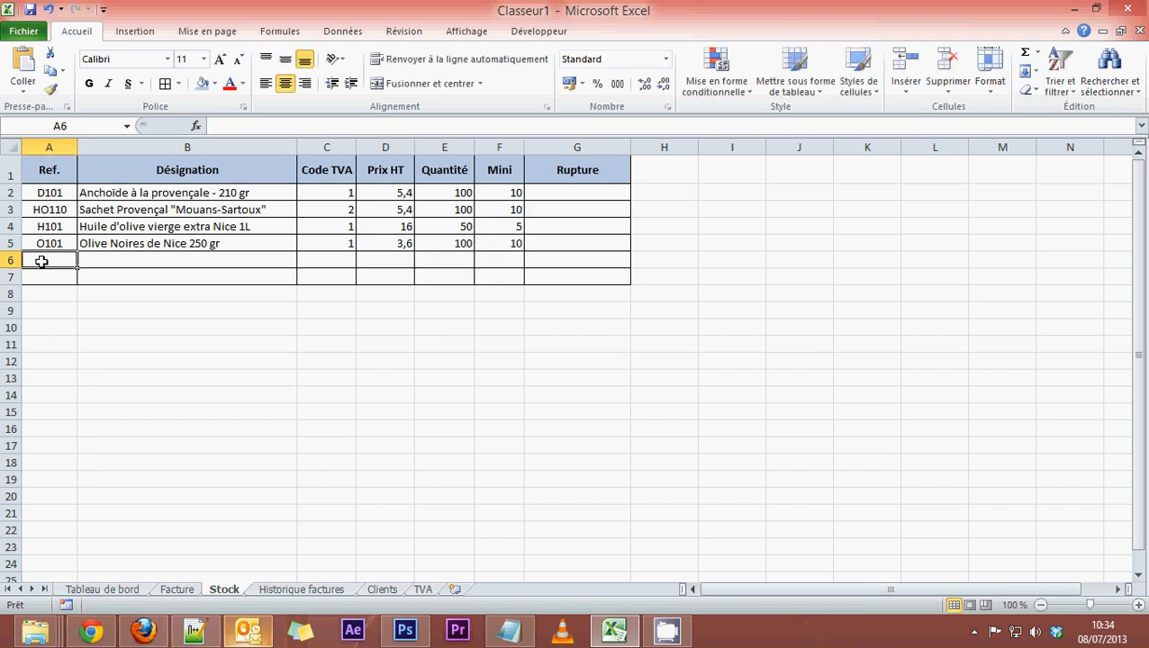
pyautogui.write('C1001')
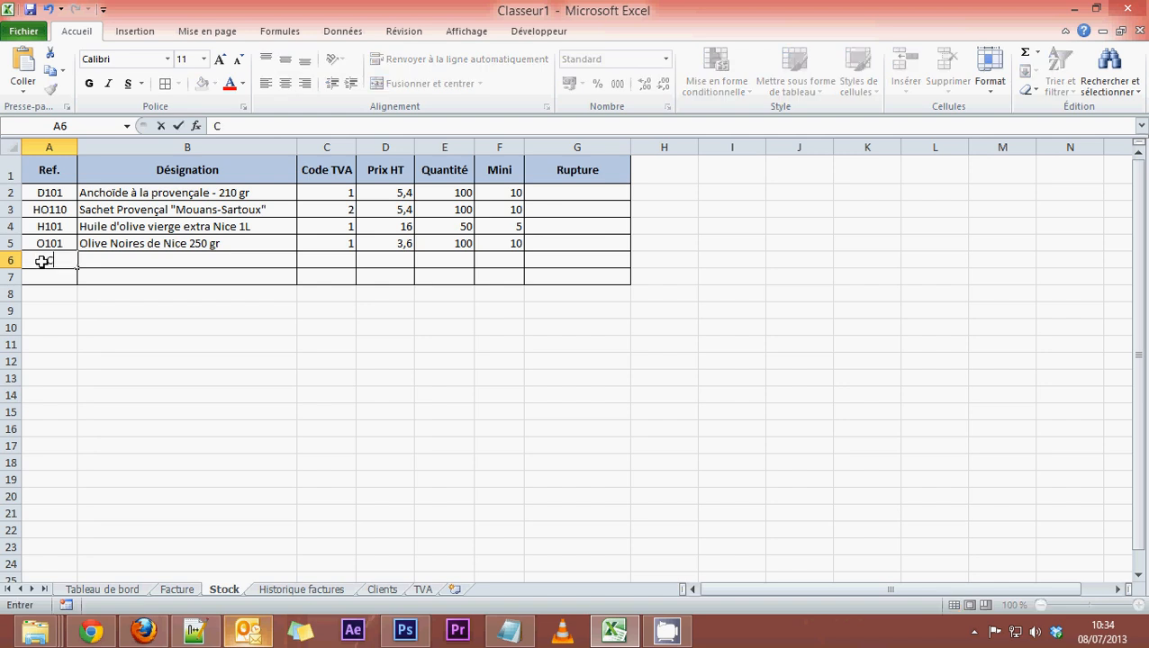
pyautogui.press('BackSpace')
pyautogui.press('BackSpace')
pyautogui.write('1')
pyautogui.click(102, 260)
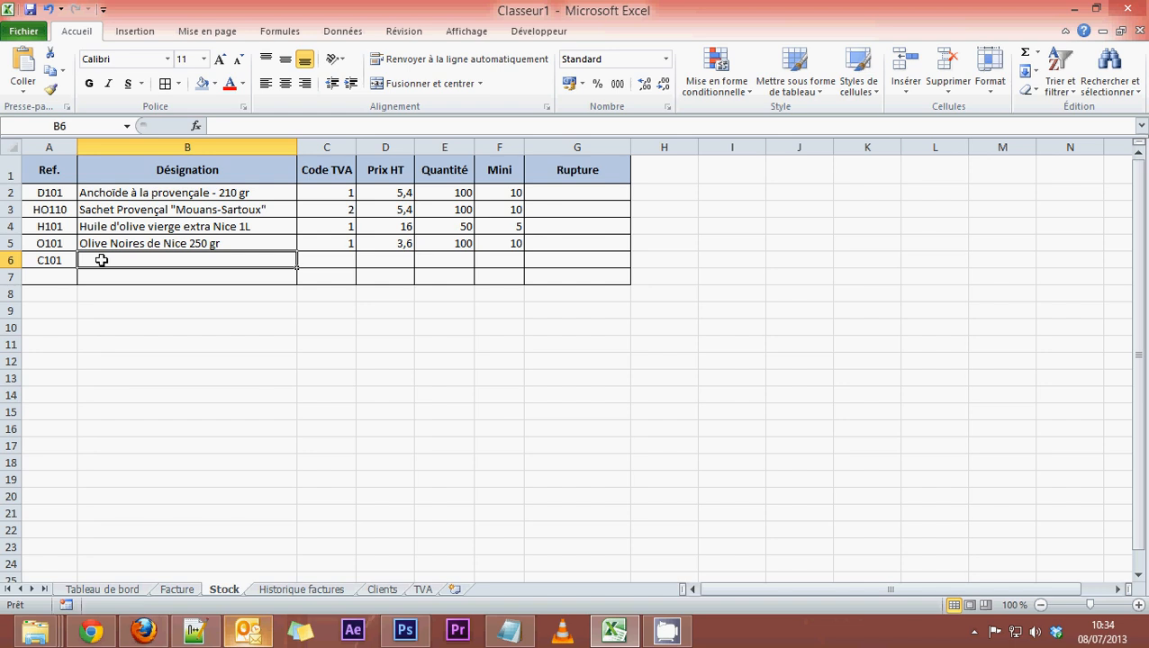
pyautogui.write('Coffre')
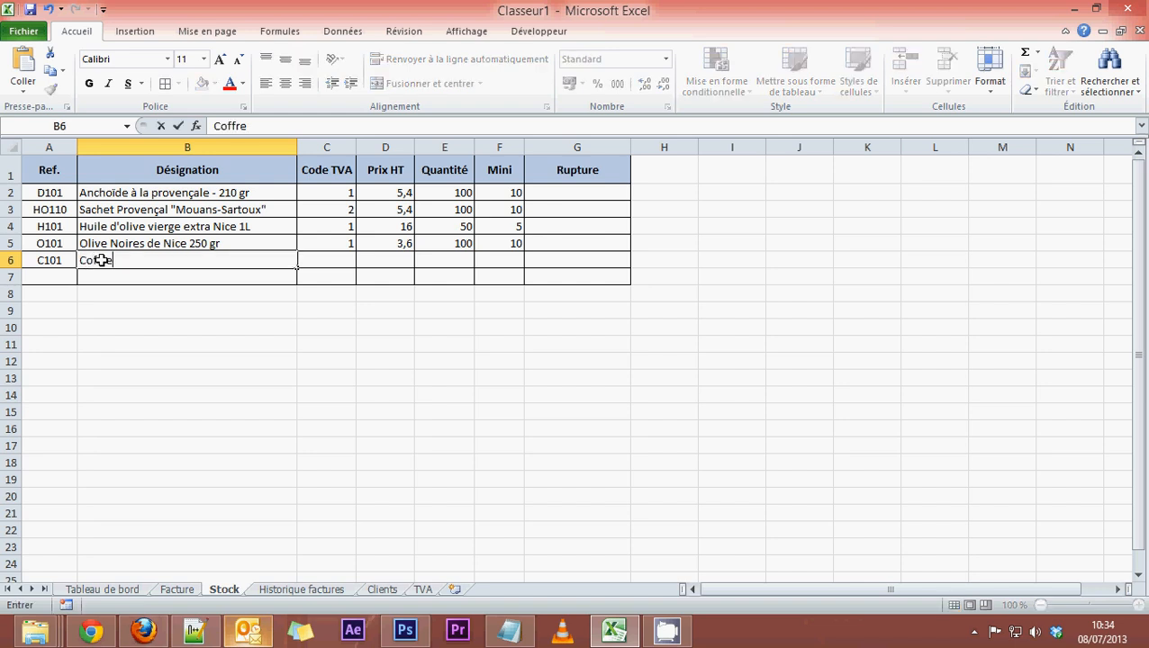
pyautogui.write('t cadeau Nice')
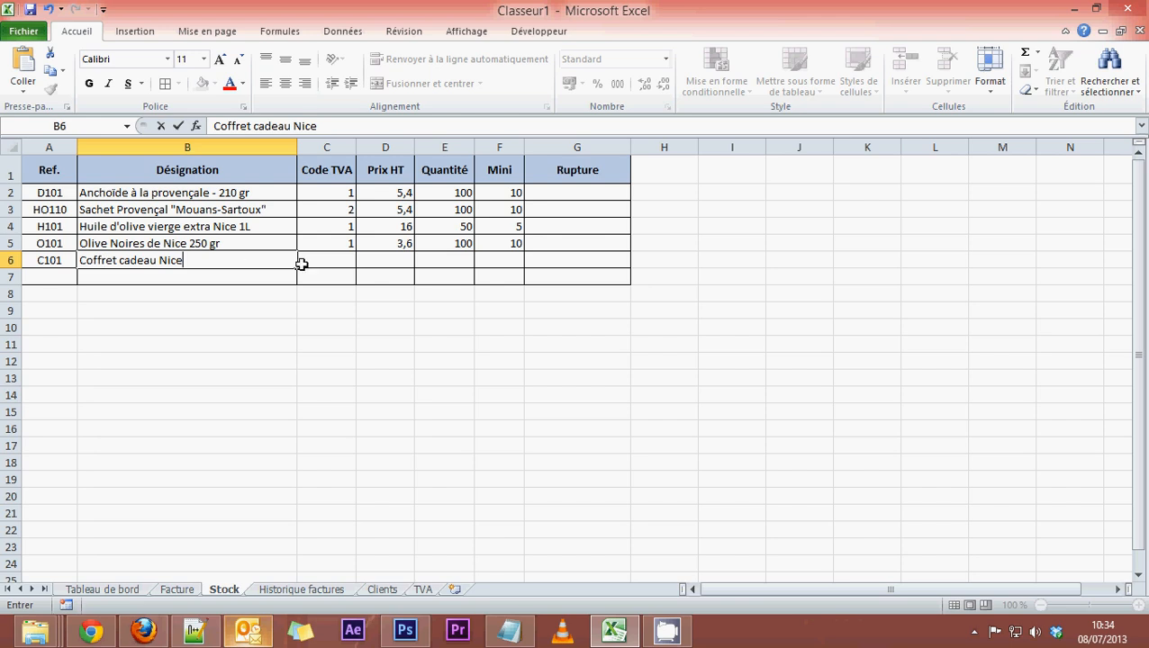
# Complete product C101 in C6:F6 with VAT code 2, price 148, quantity 40 and minimum 5.
pyautogui.click(301, 264)
pyautogui.write('2')
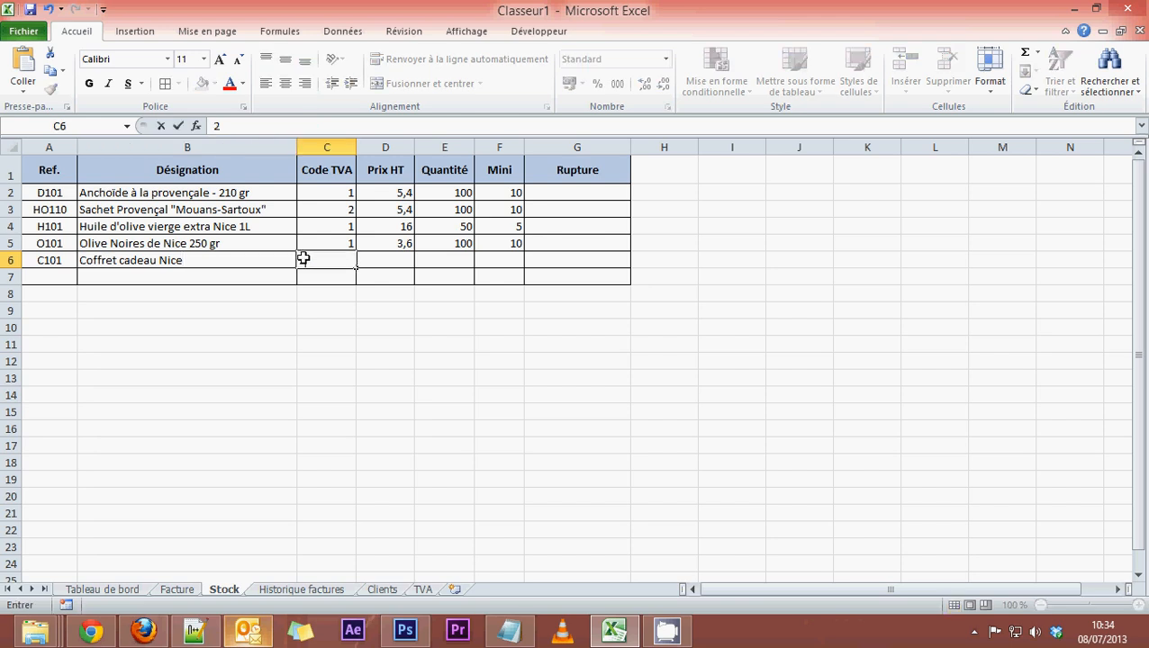
pyautogui.click(406, 260)
pyautogui.write('148')
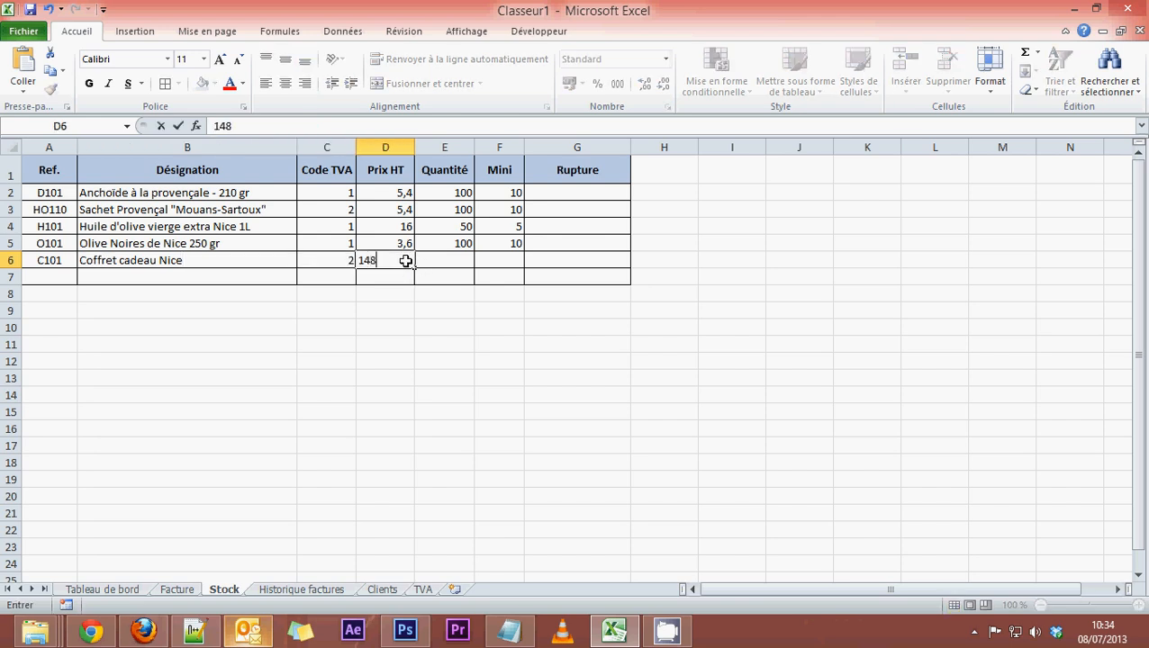
pyautogui.click(436, 260)
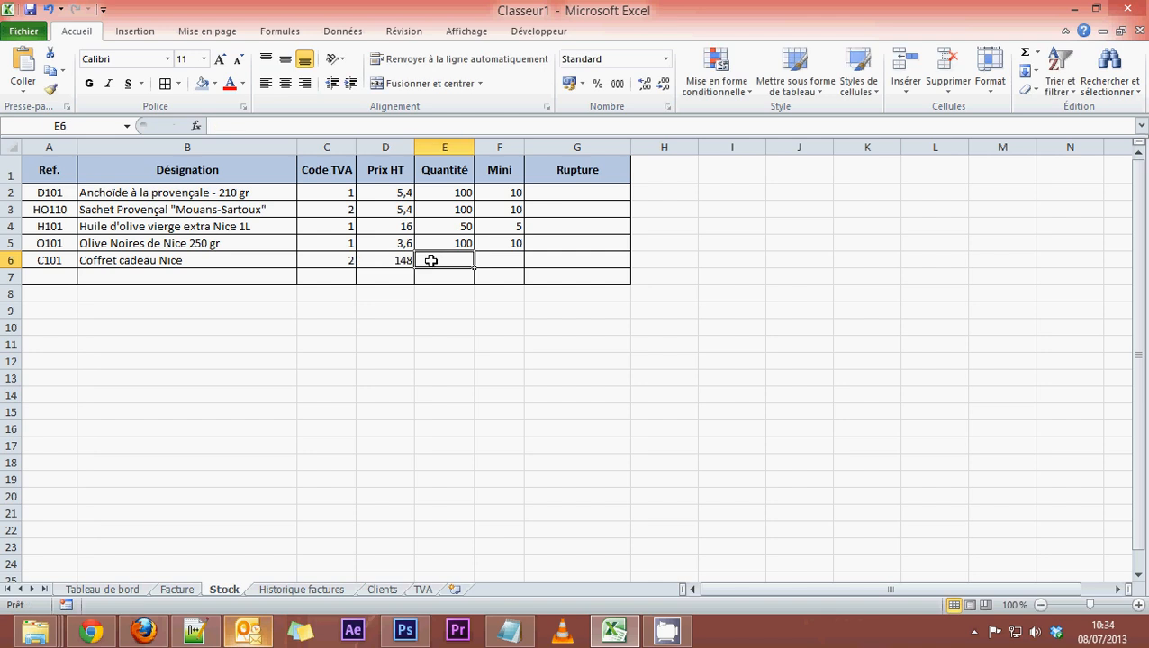
pyautogui.write('40')
pyautogui.click(506, 261)
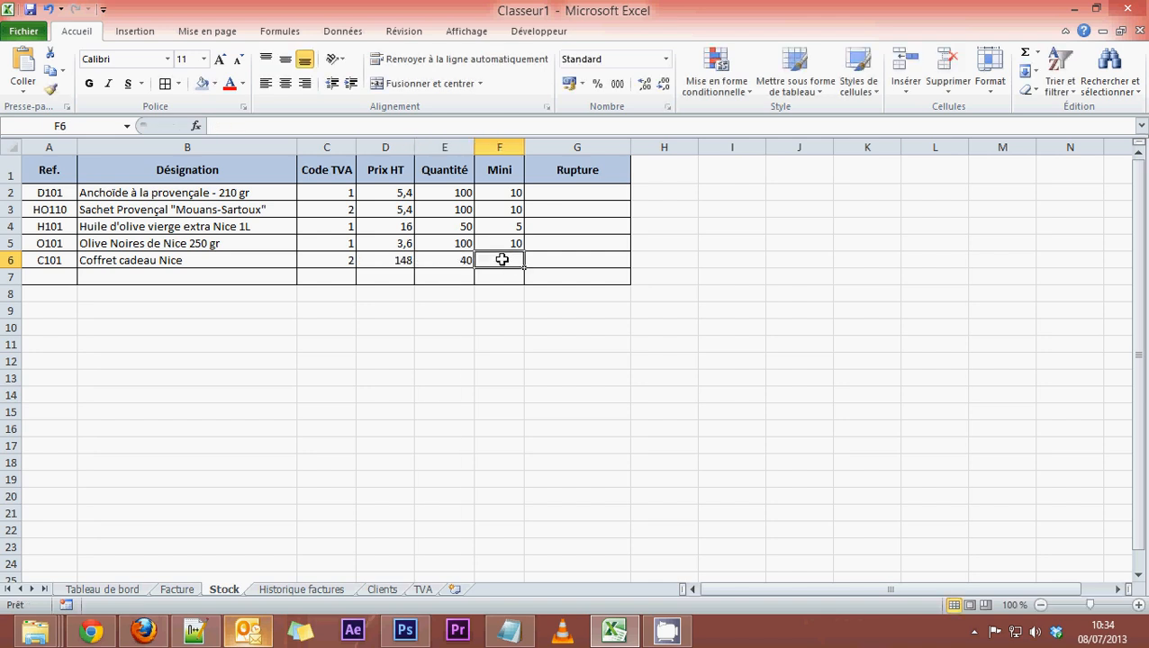
pyautogui.write('5')
pyautogui.press('Return')
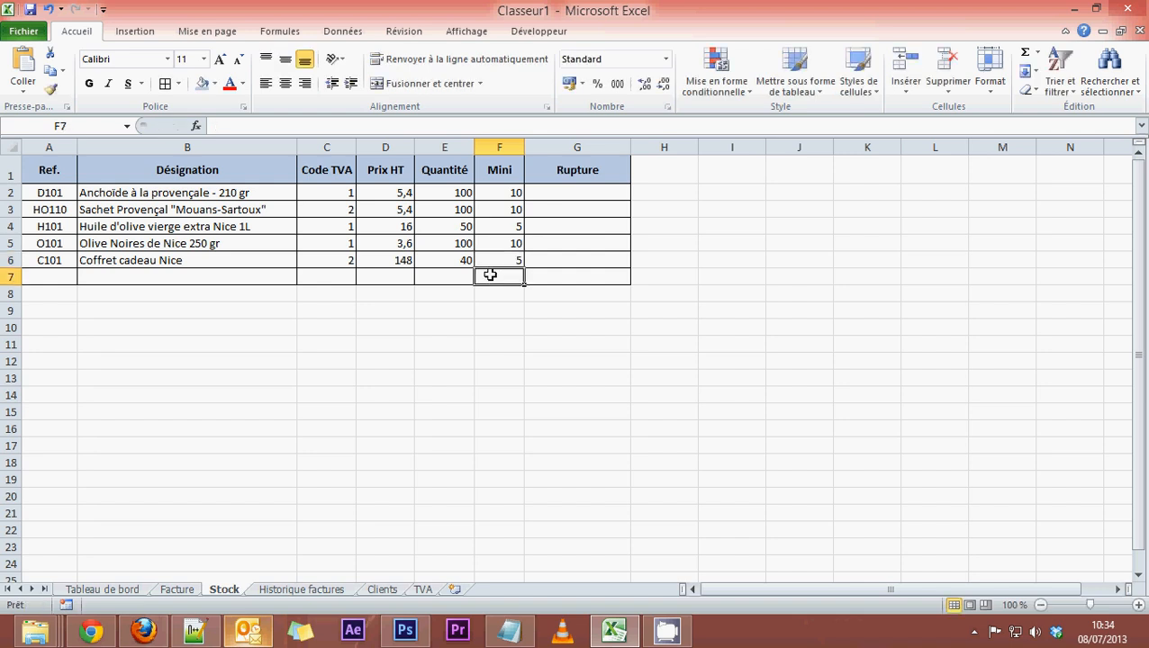
# Enter reference DH105 in A7 and the designation "Savonette Amandes douces - 125 gr" in B7.
pyautogui.click(34, 275)
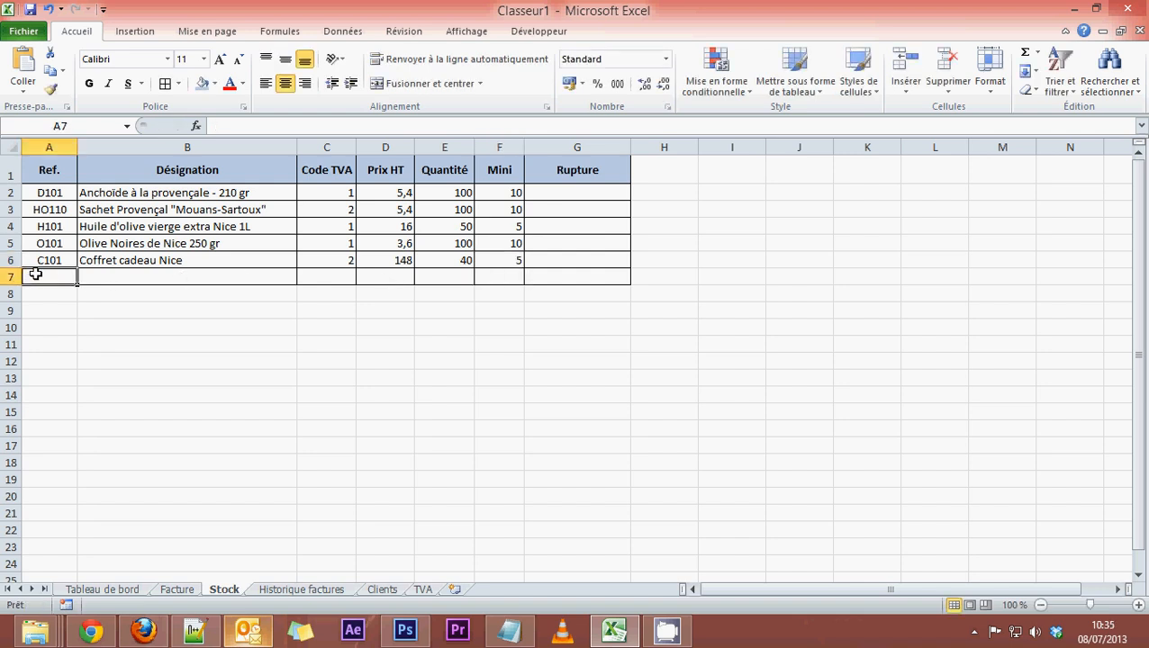
pyautogui.write('DH105')
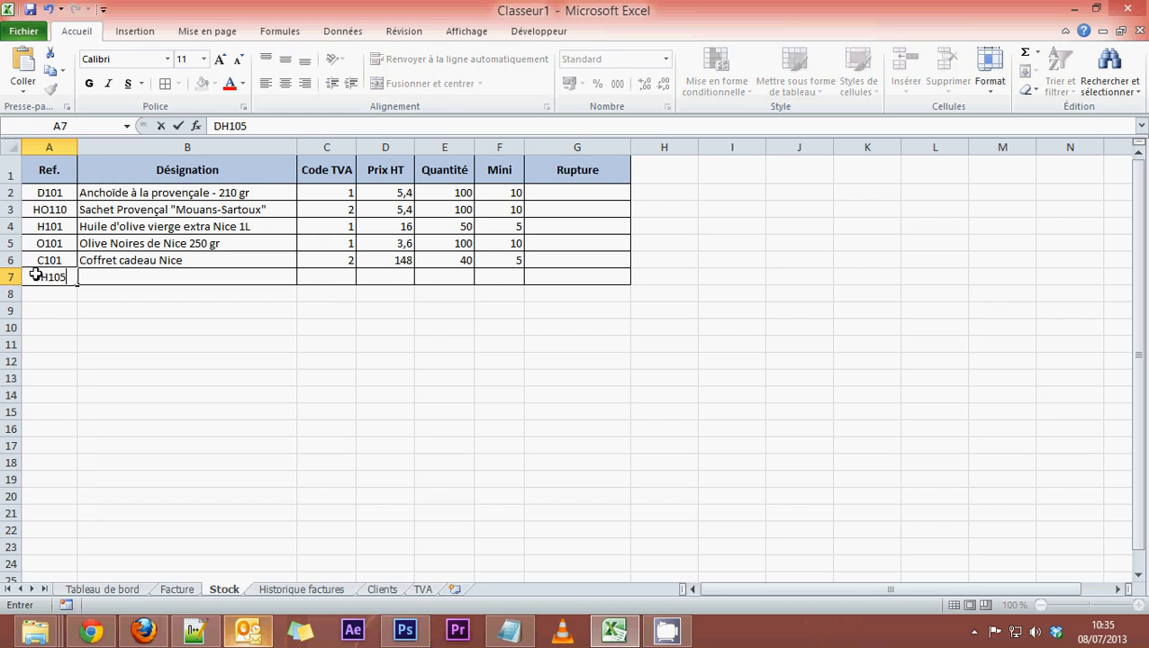
pyautogui.click(110, 279)
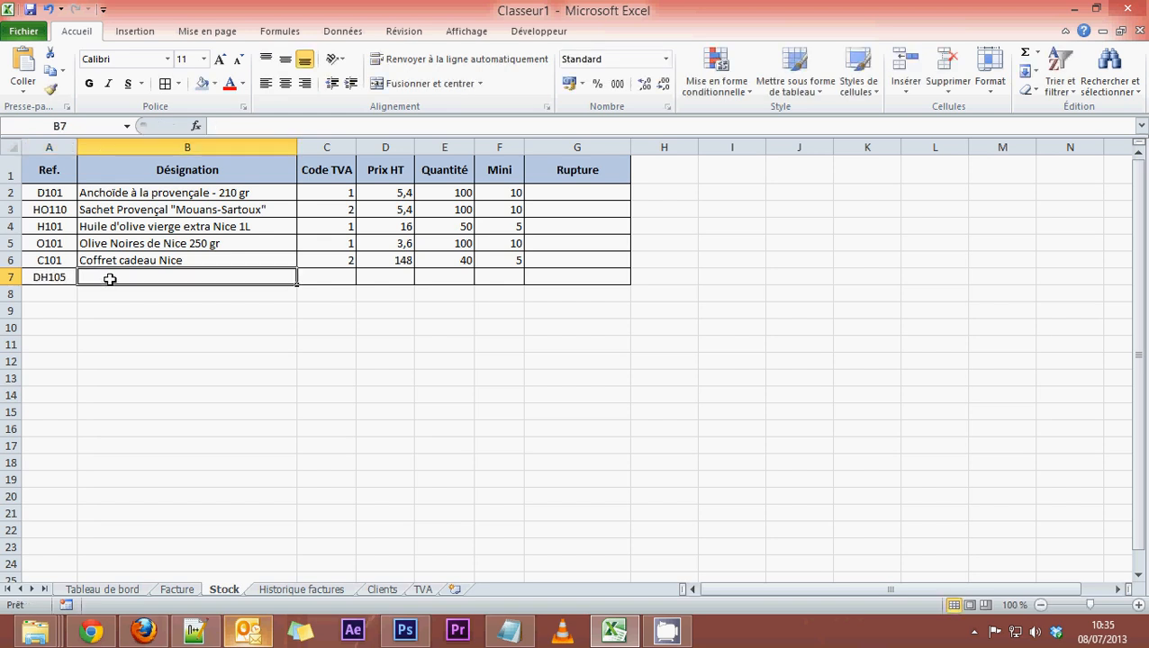
pyautogui.write('Savonette')
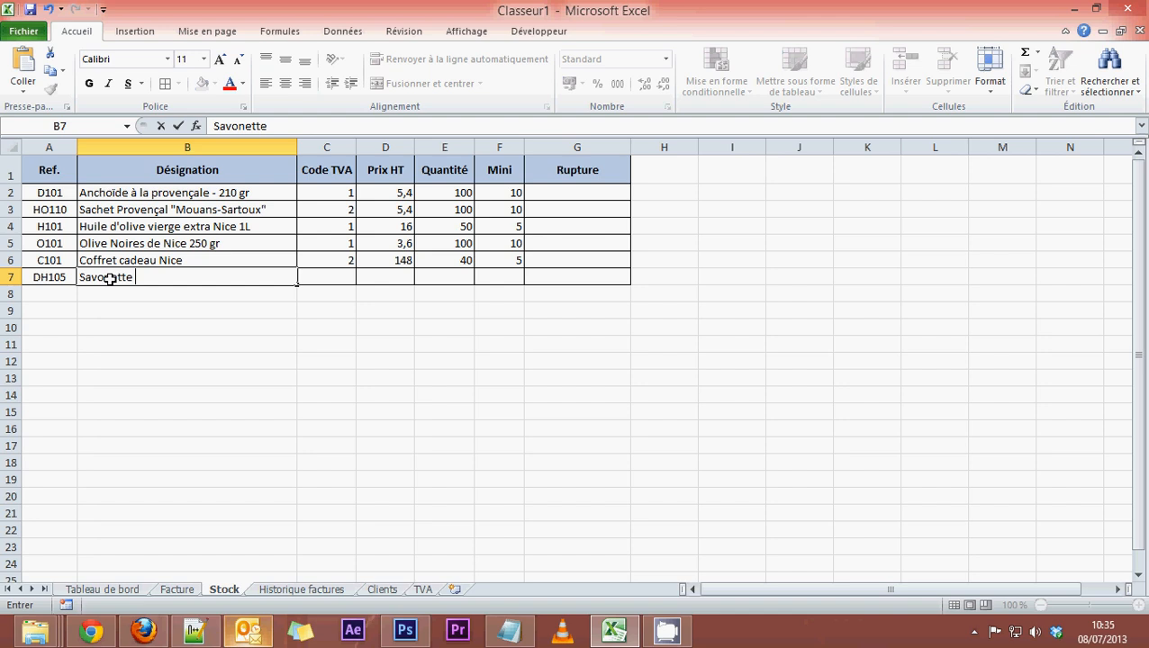
pyautogui.write(' Amande')
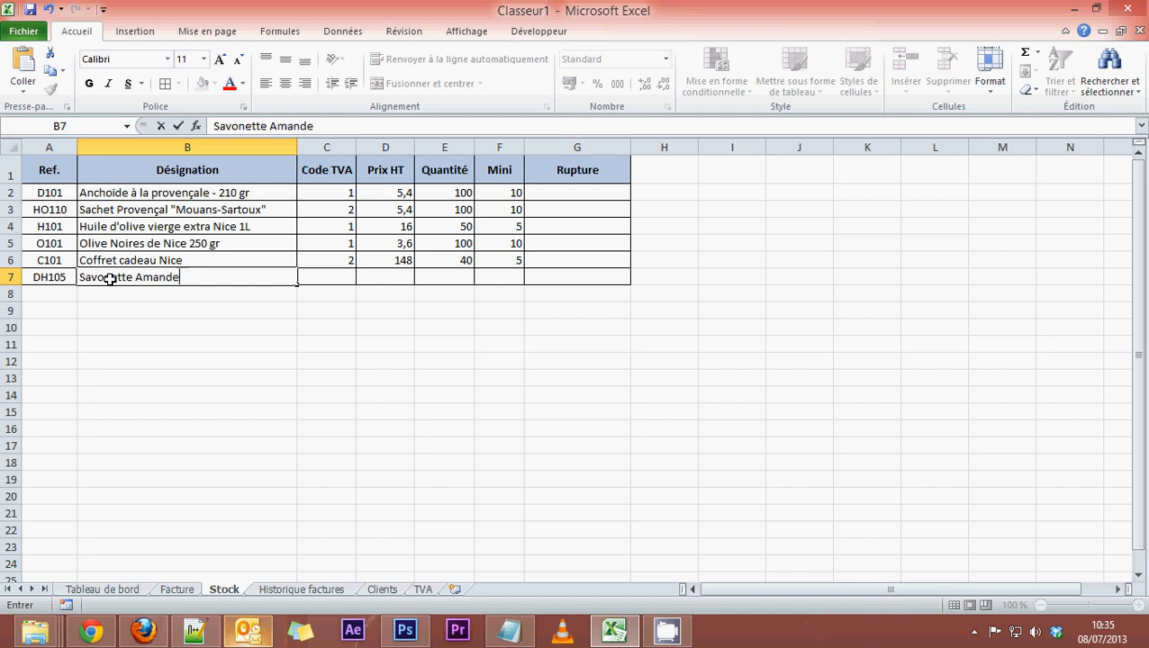
pyautogui.write('s douces - 125')
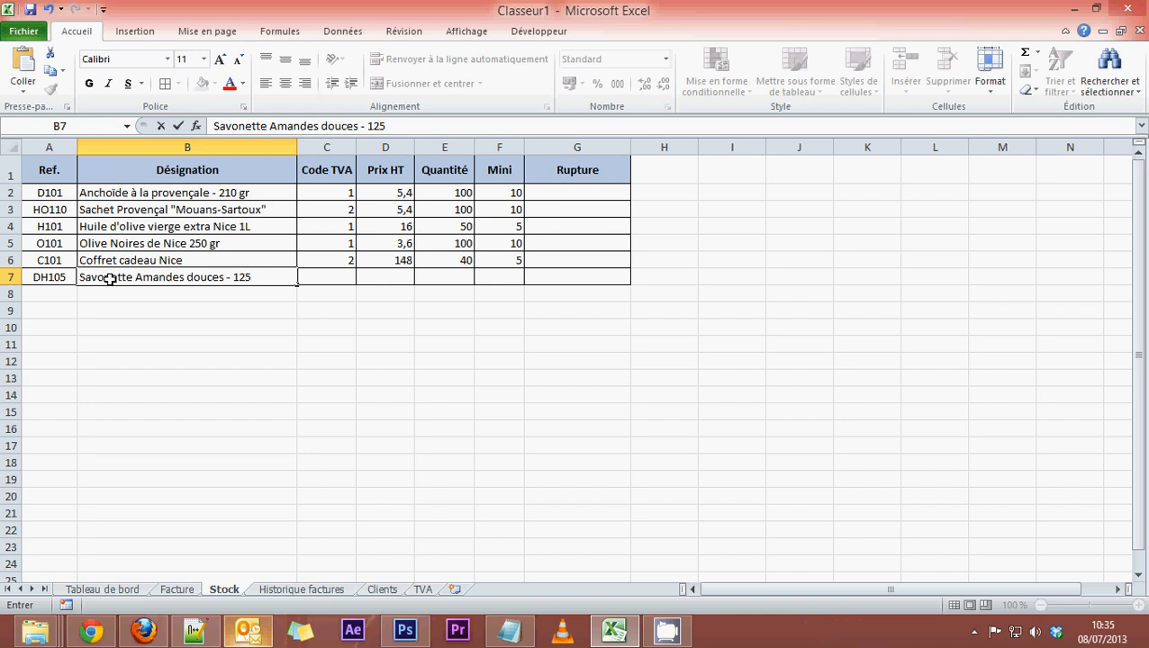
pyautogui.write(' gr ')
pyautogui.write('-')
pyautogui.press('BackSpace')
pyautogui.press('BackSpace')
pyautogui.press('Return')
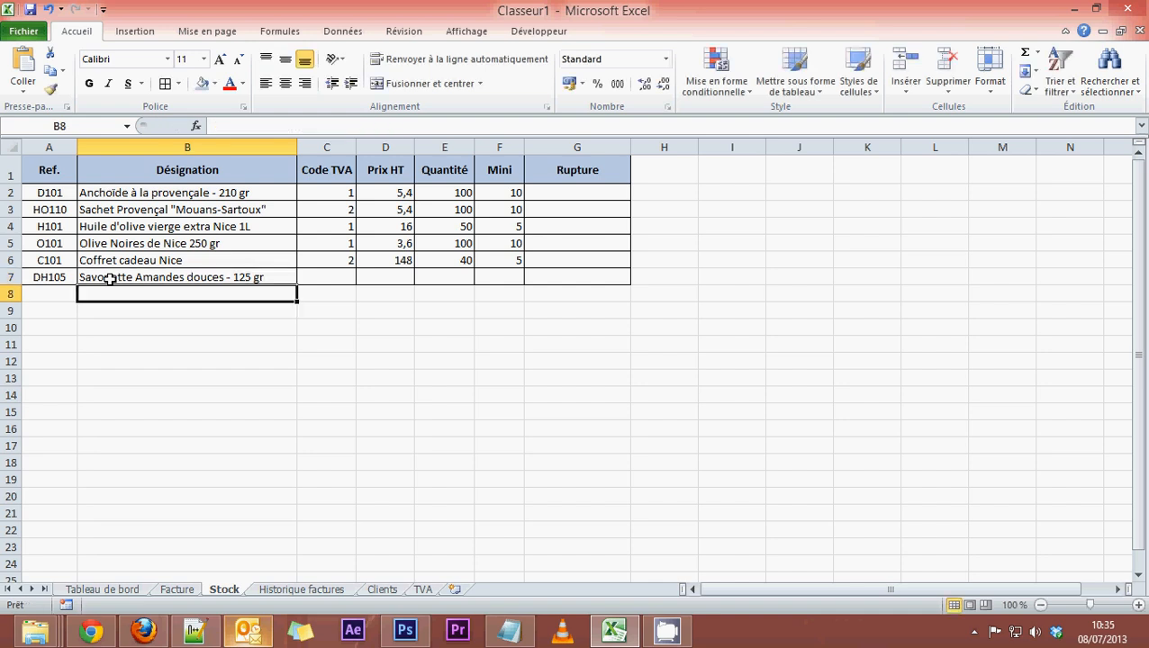
# Complete product DH105 in C7:F7 with VAT code 2, price 60, quantity 15 and minimum 30.
pyautogui.click(342, 278)
pyautogui.write('2')
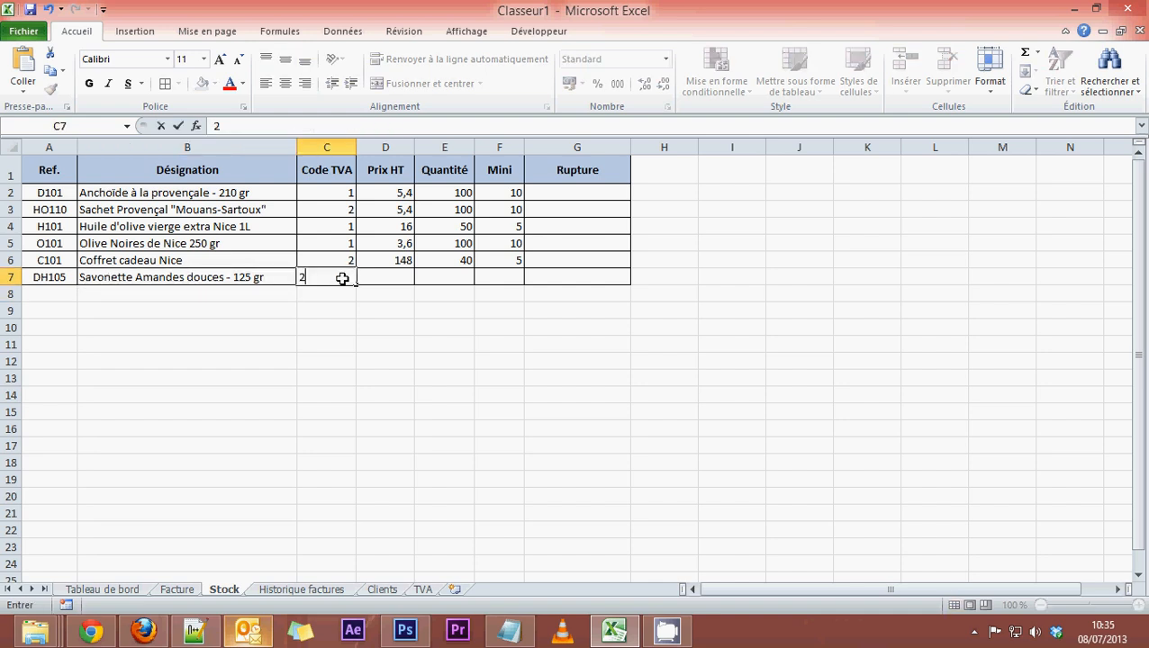
pyautogui.click(385, 277)
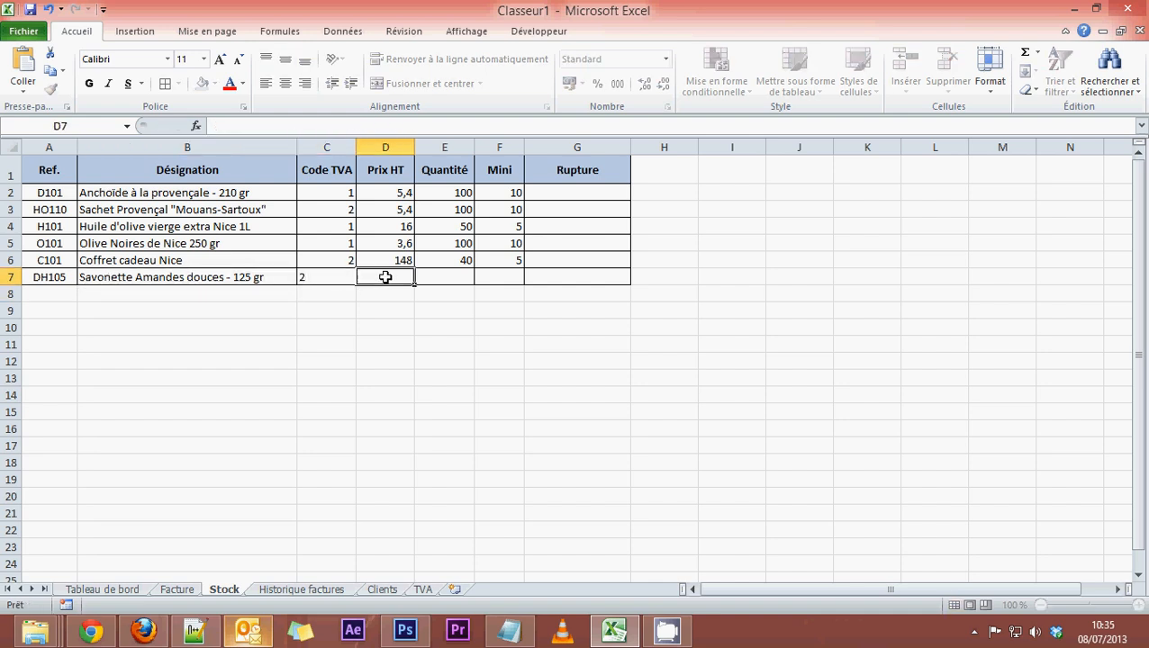
pyautogui.write('60')
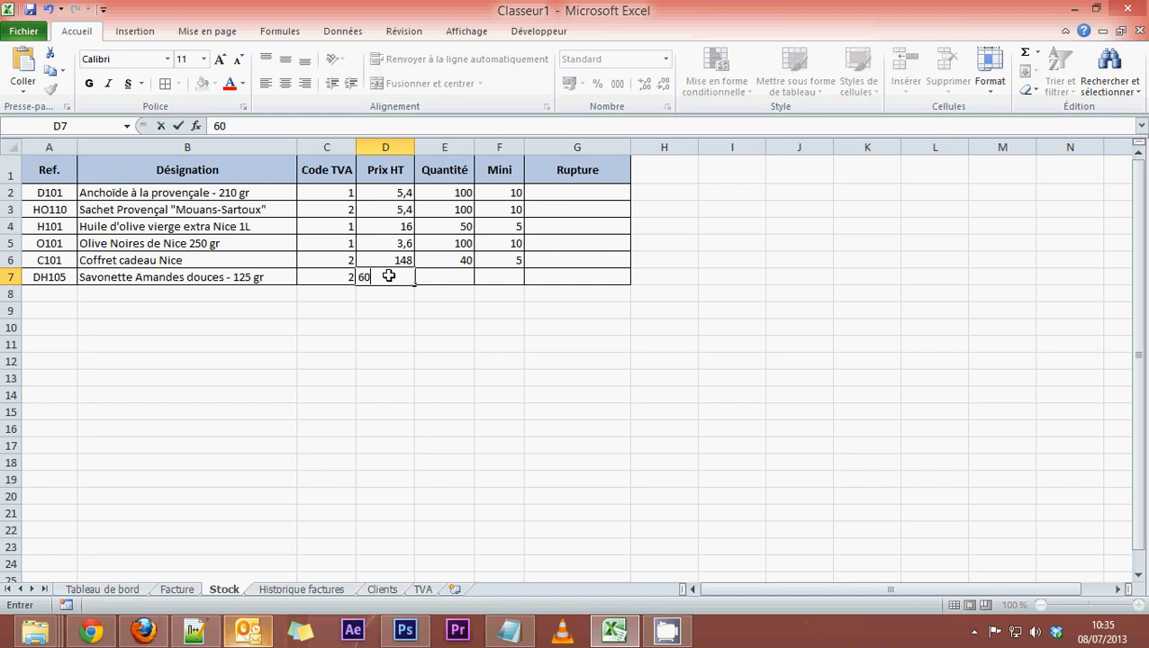
pyautogui.click(451, 279)
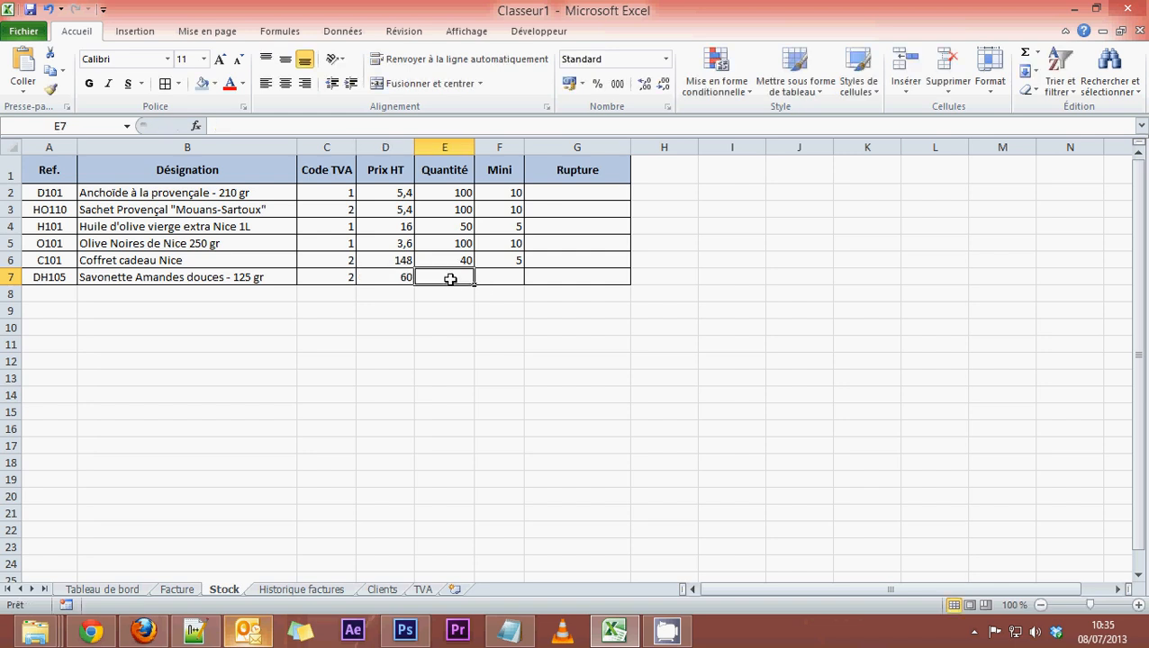
pyautogui.write('15')
pyautogui.click(483, 279)
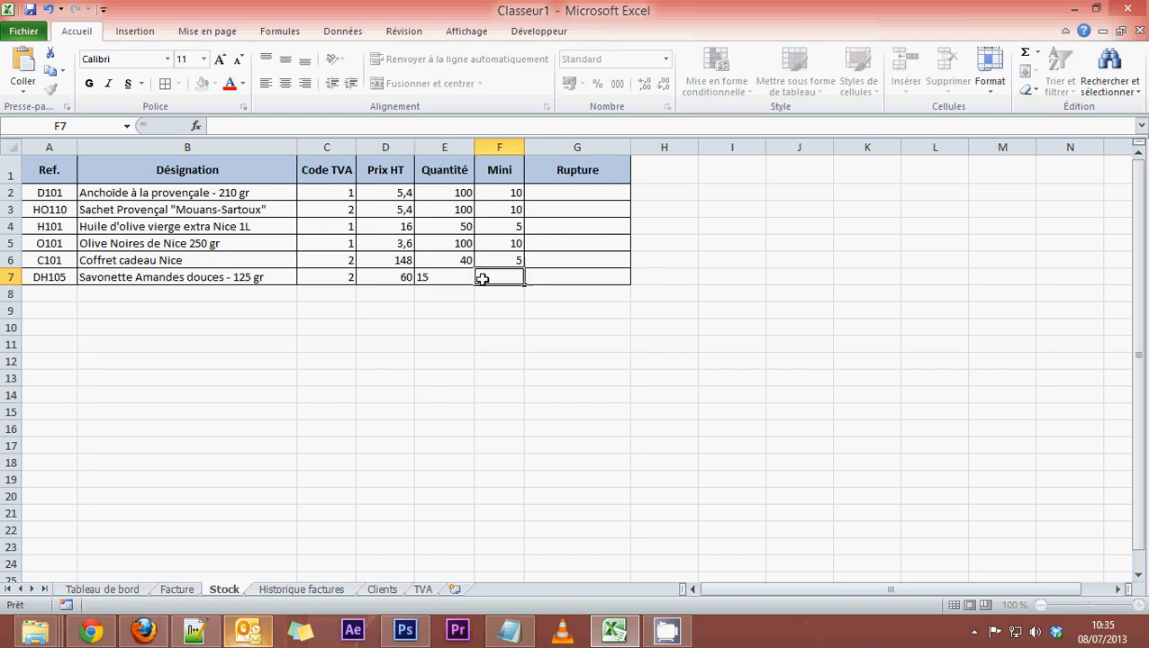
pyautogui.write('3')
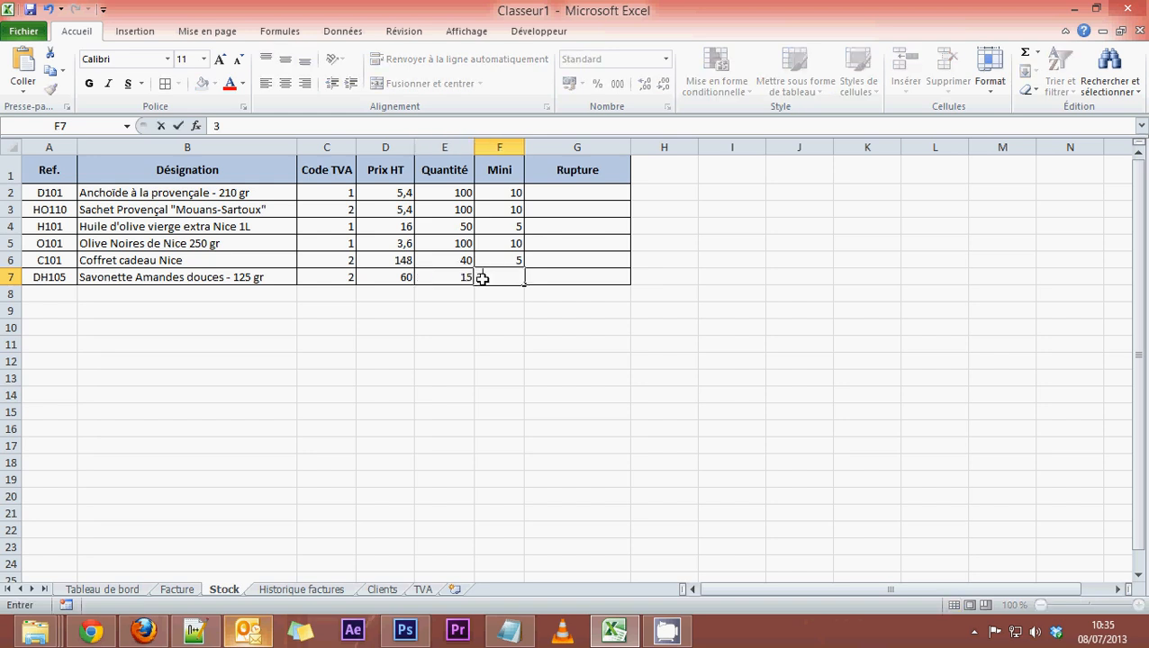
pyautogui.write('0')
pyautogui.press('Return')
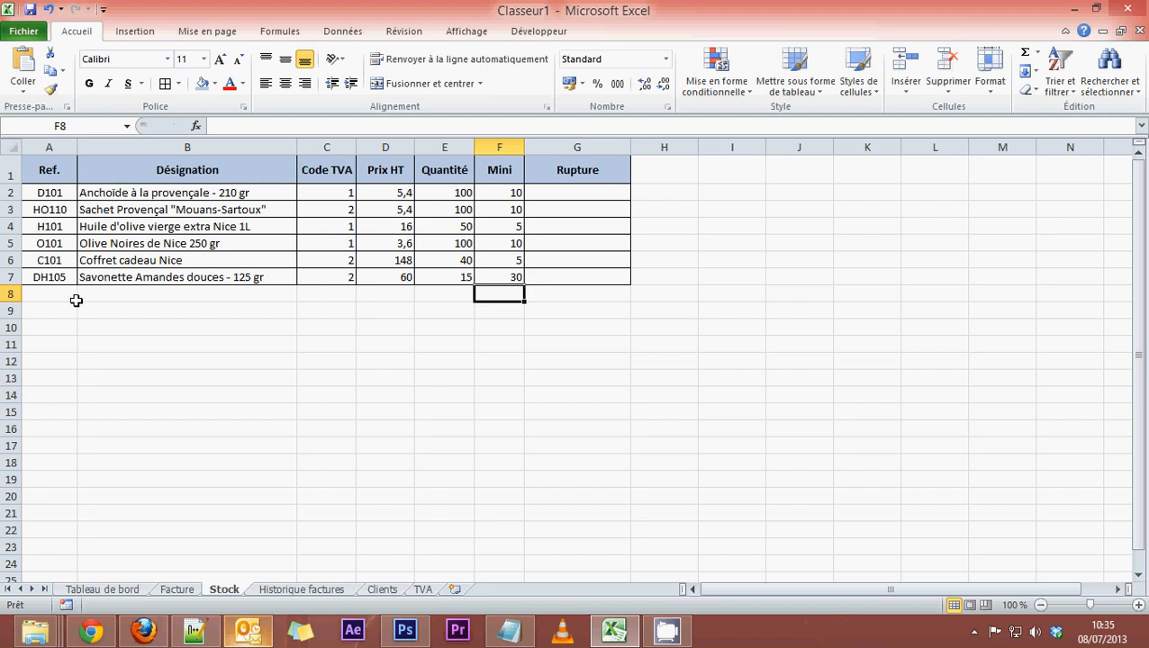
pyautogui.moveTo(51, 294); pyautogui.dragTo(21, 176)
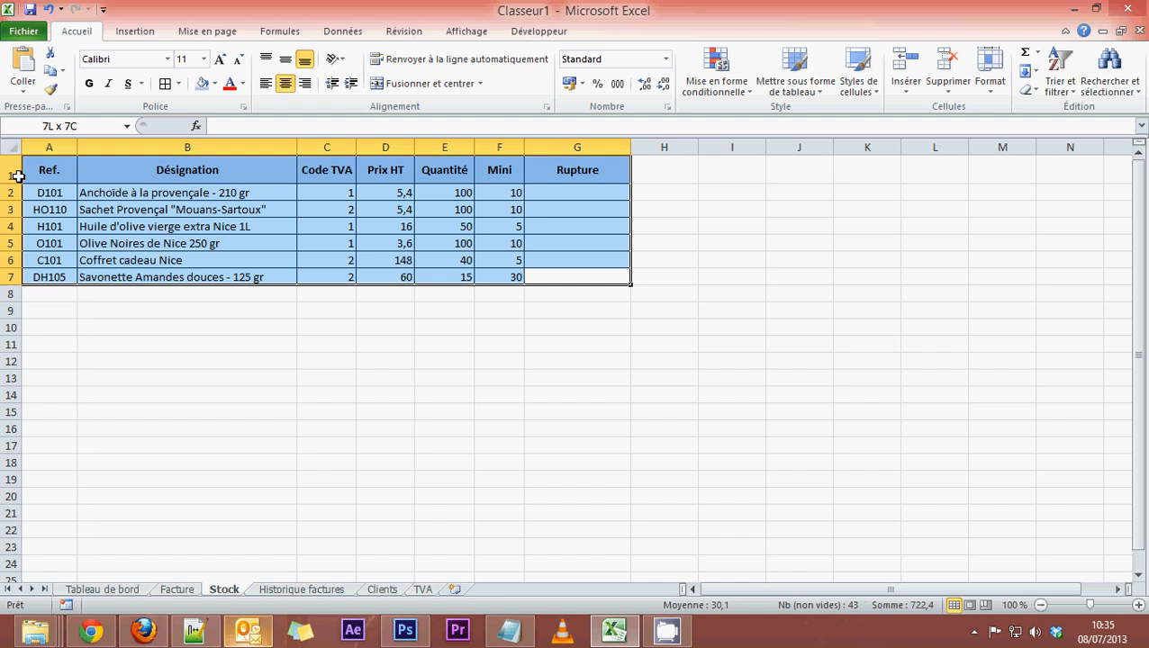
pyautogui.click(133, 231)
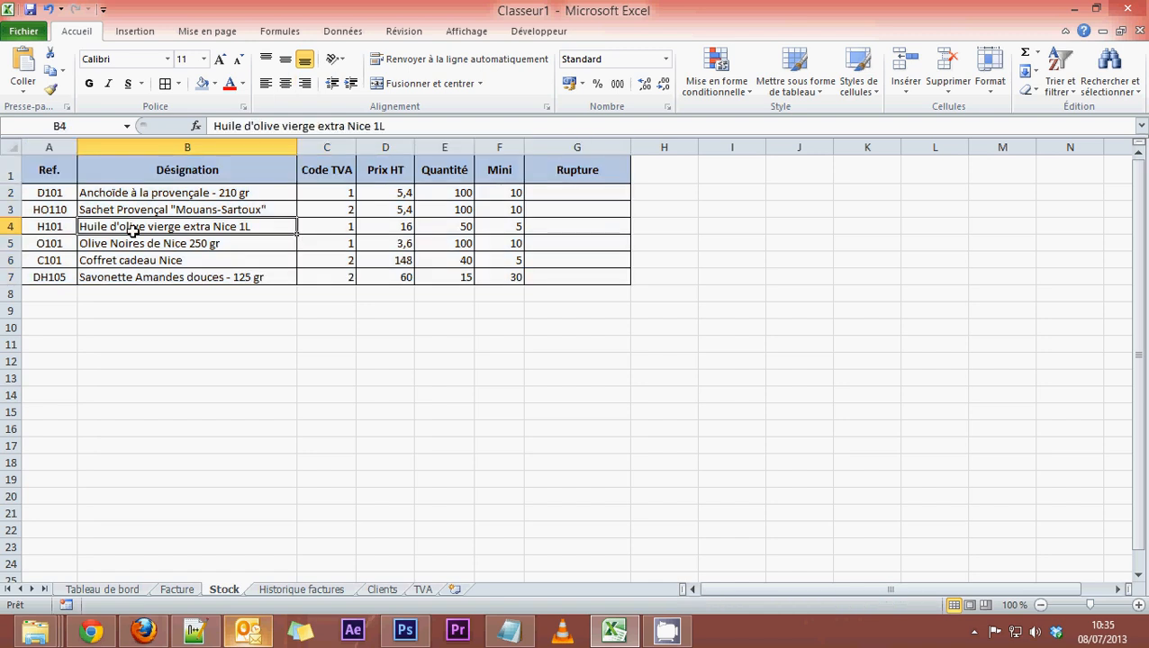
pyautogui.click(183, 591)
pyautogui.click(126, 590)
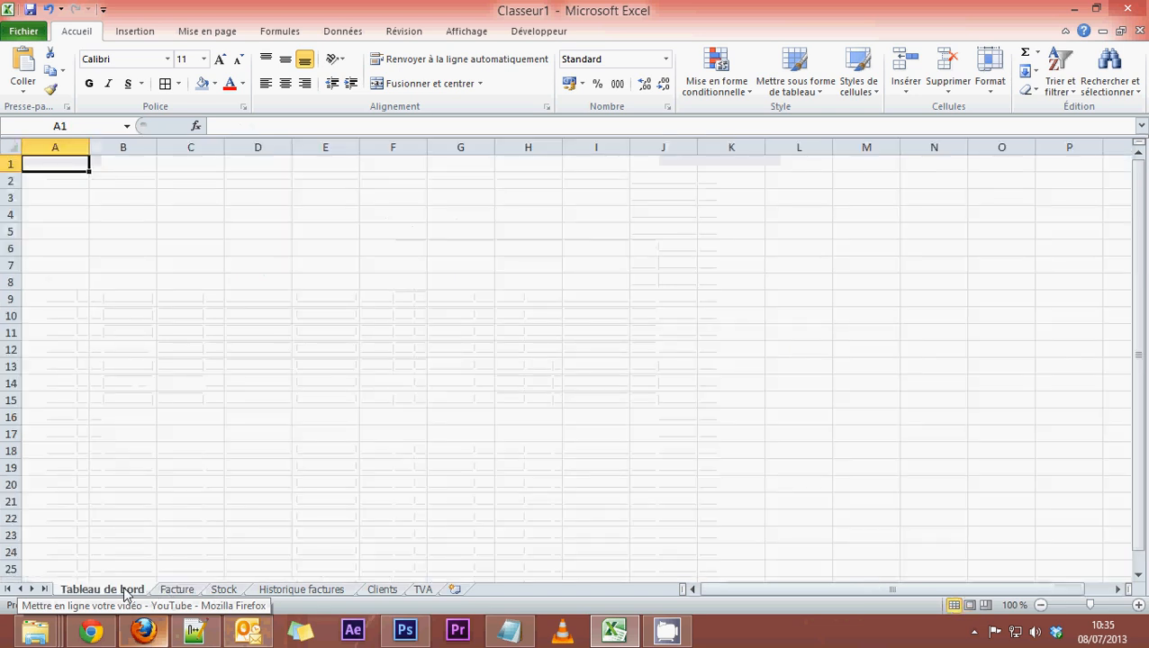
pyautogui.click(225, 590)
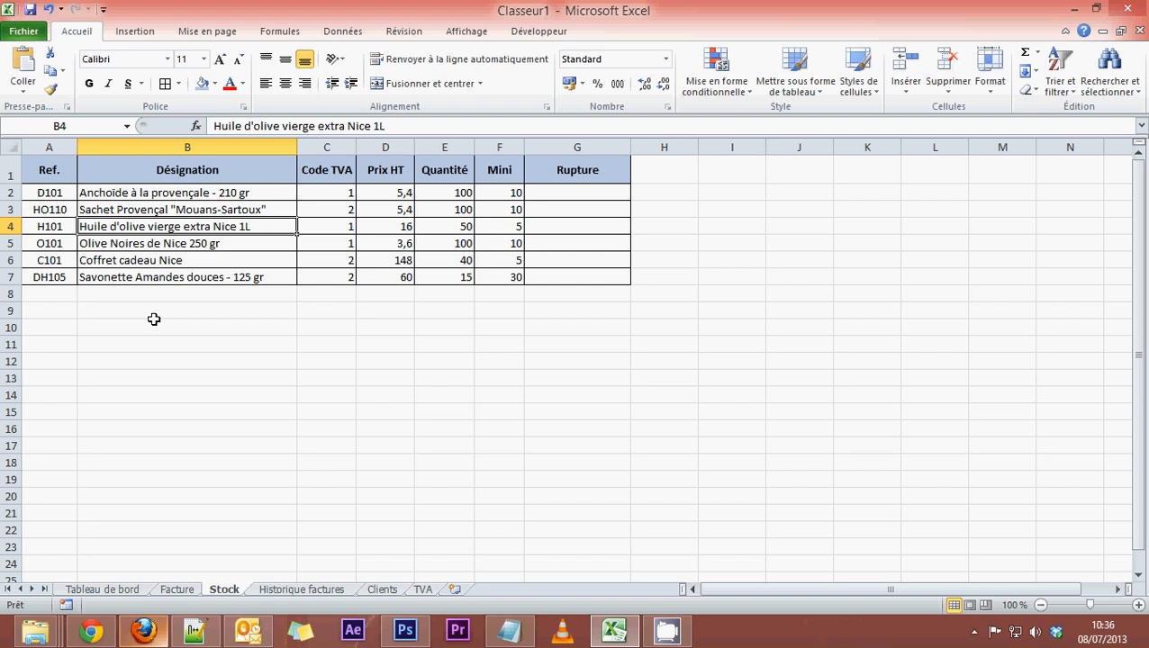
# On the TVA sheet, enter the headers "Code TVA" in A1 and "Taux" in B1.
pyautogui.click(423, 589)
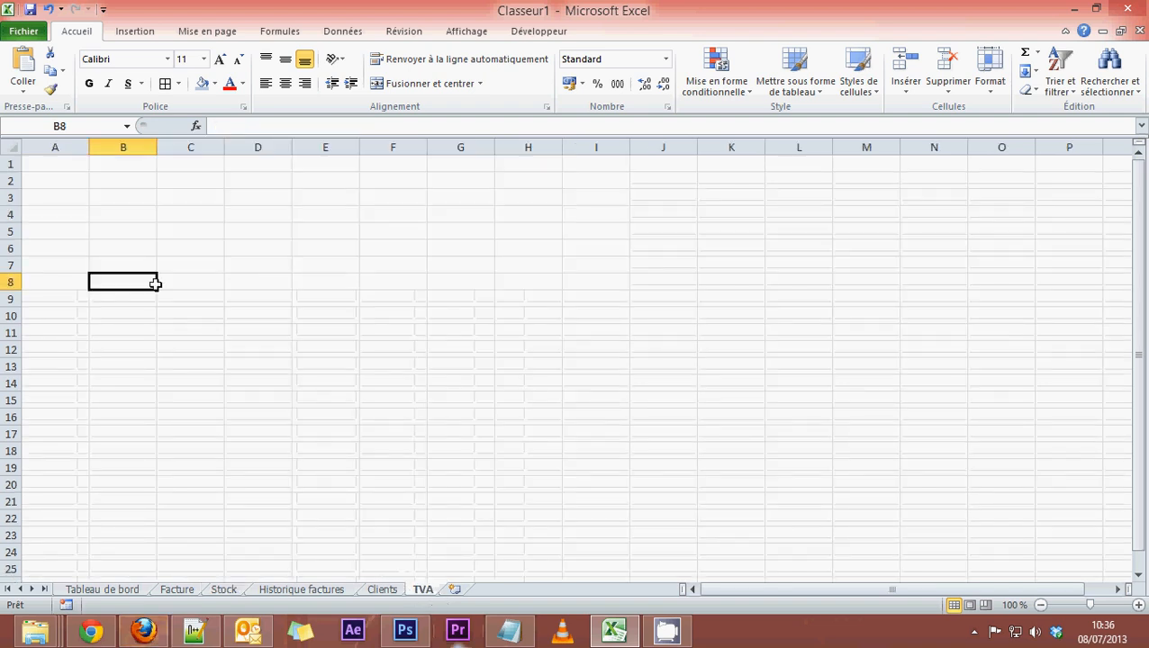
pyautogui.click(52, 166)
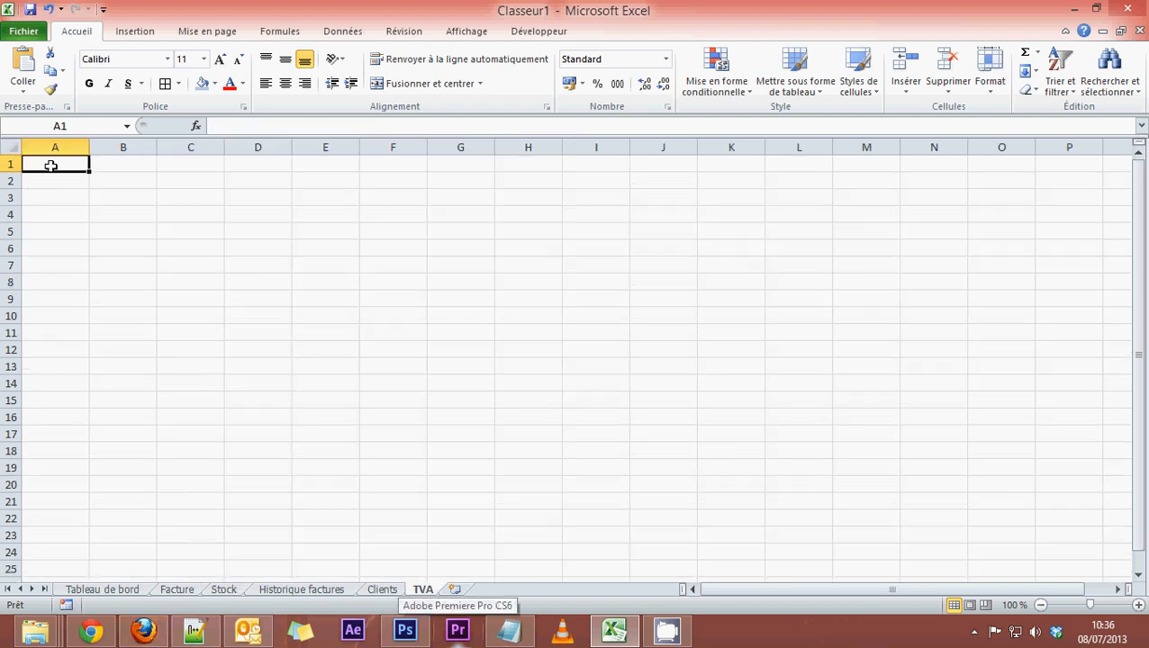
pyautogui.write('Code TV')
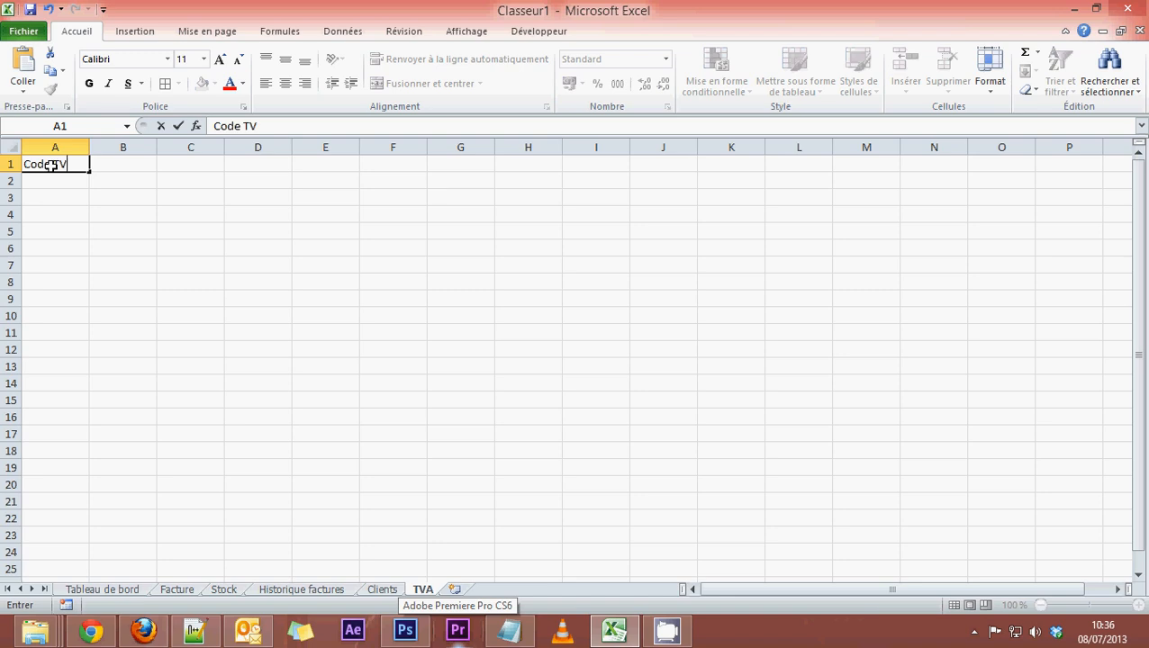
pyautogui.write('A')
pyautogui.click(108, 165)
pyautogui.write('Taux')
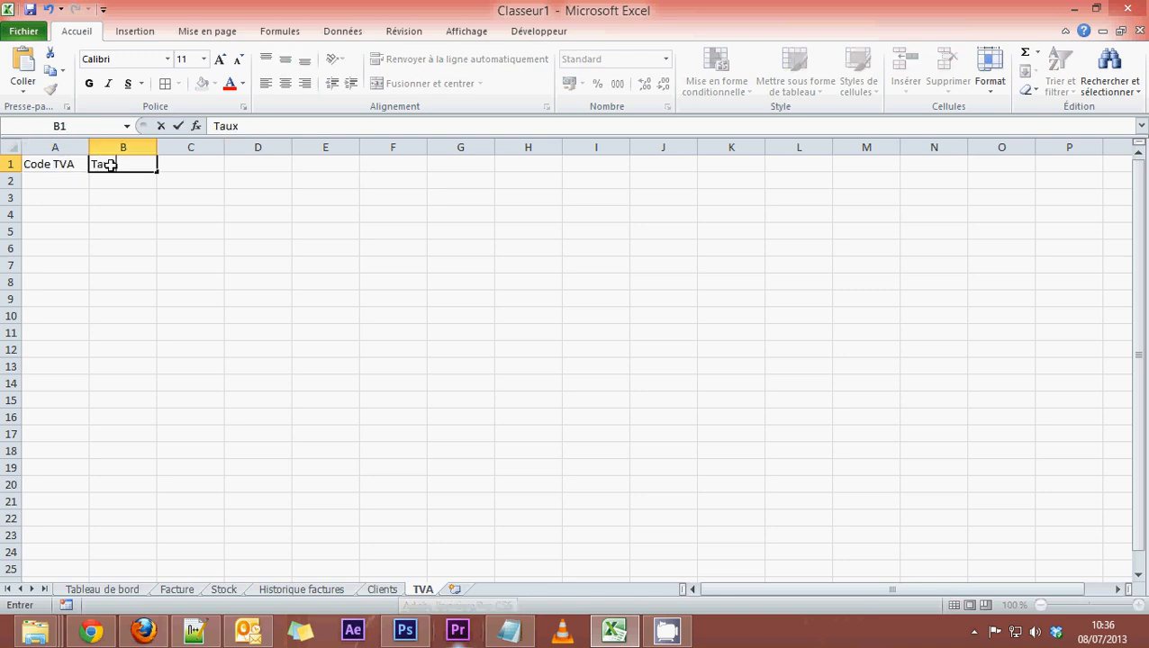
pyautogui.click(112, 213)
# Fill the header cells A1:B1 light blue and apply all borders to the VAT table A1:B3.
pyautogui.moveTo(60, 160); pyautogui.dragTo(120, 160)
pyautogui.click(202, 87)
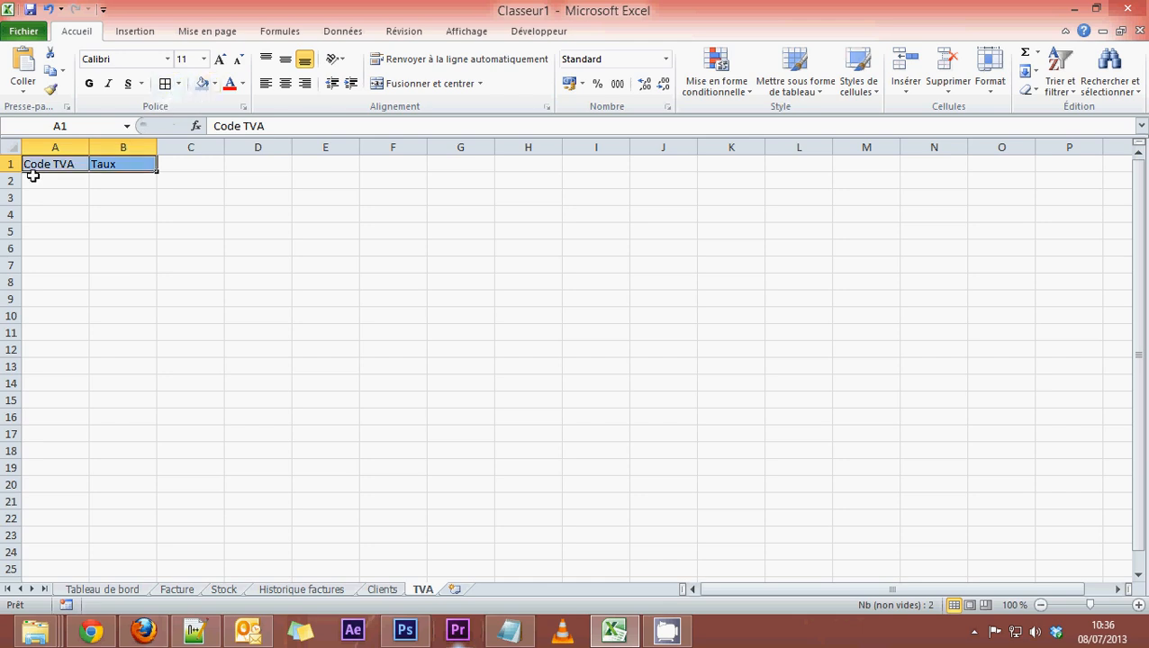
pyautogui.moveTo(36, 179); pyautogui.dragTo(119, 194)
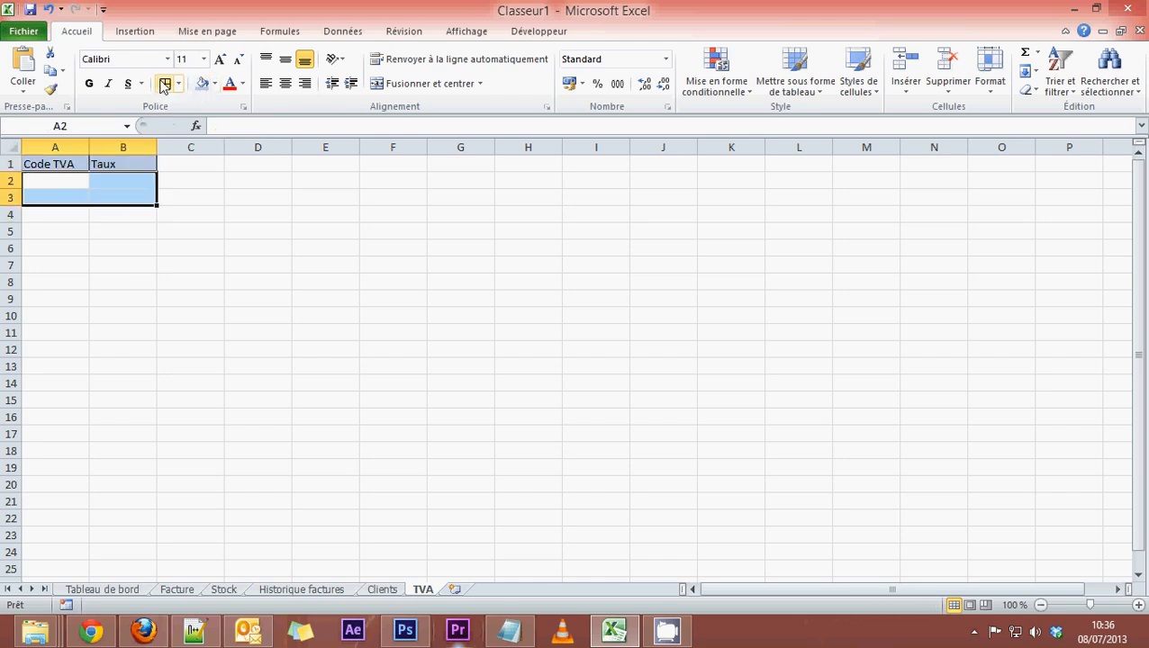
pyautogui.click(164, 83)
# Enter the VAT codes 1 in A2 and 2 in A3.
pyautogui.click(69, 182)
pyautogui.write('1')
pyautogui.press('Return')
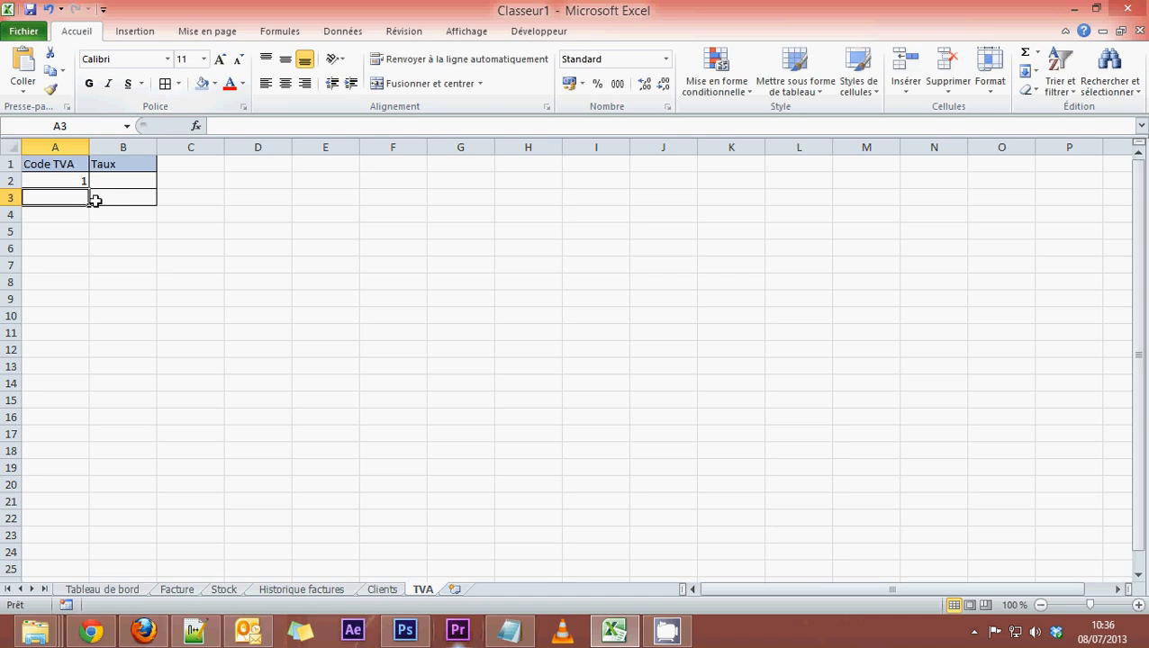
pyautogui.write('2')
pyautogui.click(123, 184)
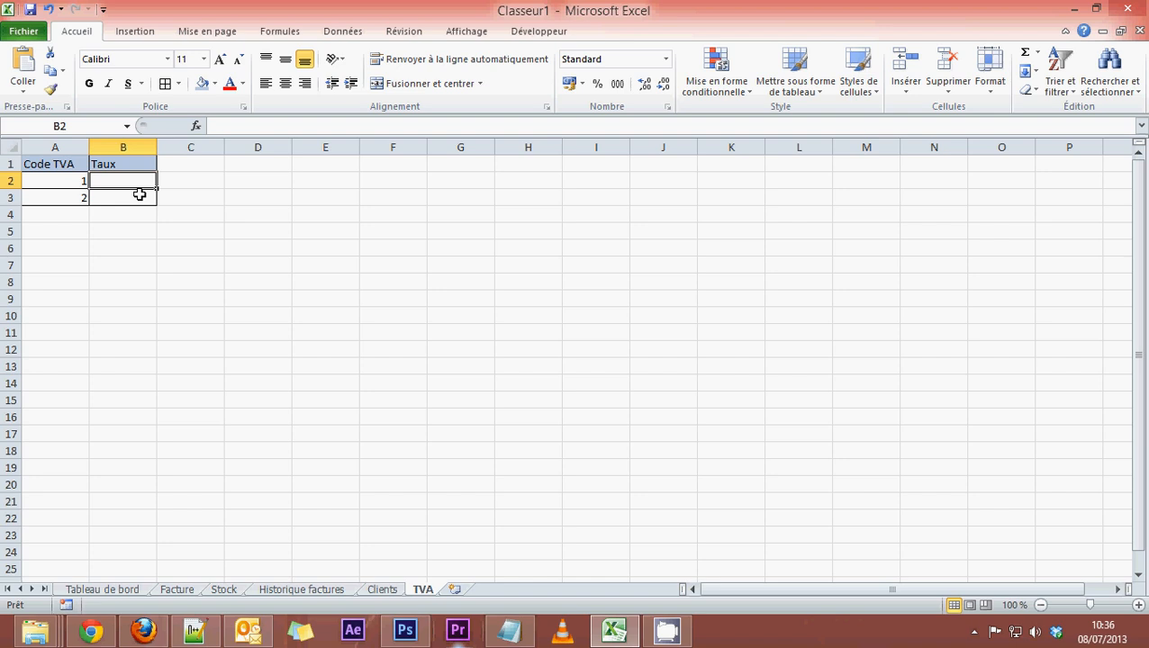
pyautogui.write('5,5')
pyautogui.click(139, 194)
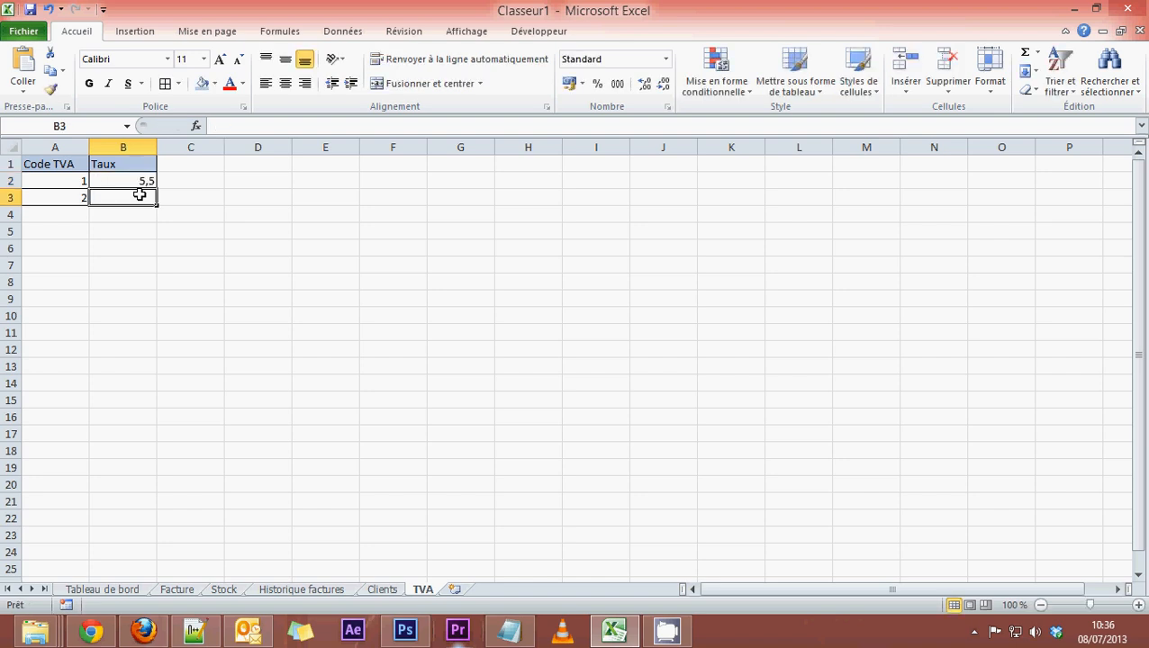
pyautogui.click(142, 178)
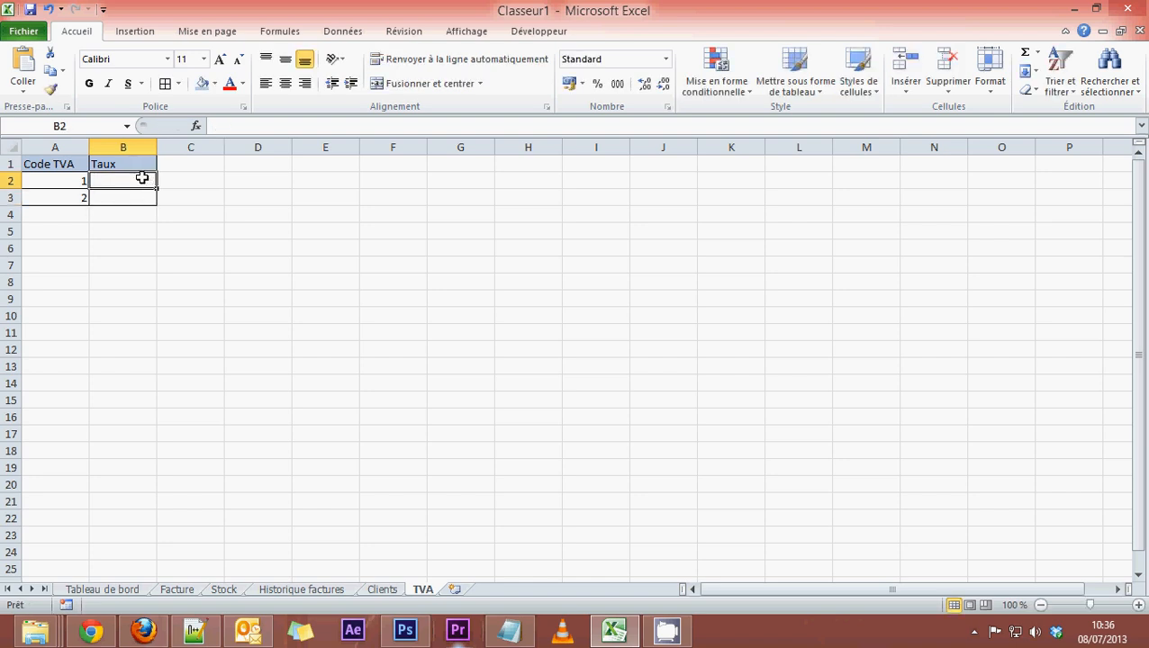
pyautogui.click(141, 212)
# Format the rate cells B2:B3 as percentages and enter 5,5% in B2 and 19,6% in B3.
pyautogui.moveTo(133, 181); pyautogui.dragTo(130, 195)
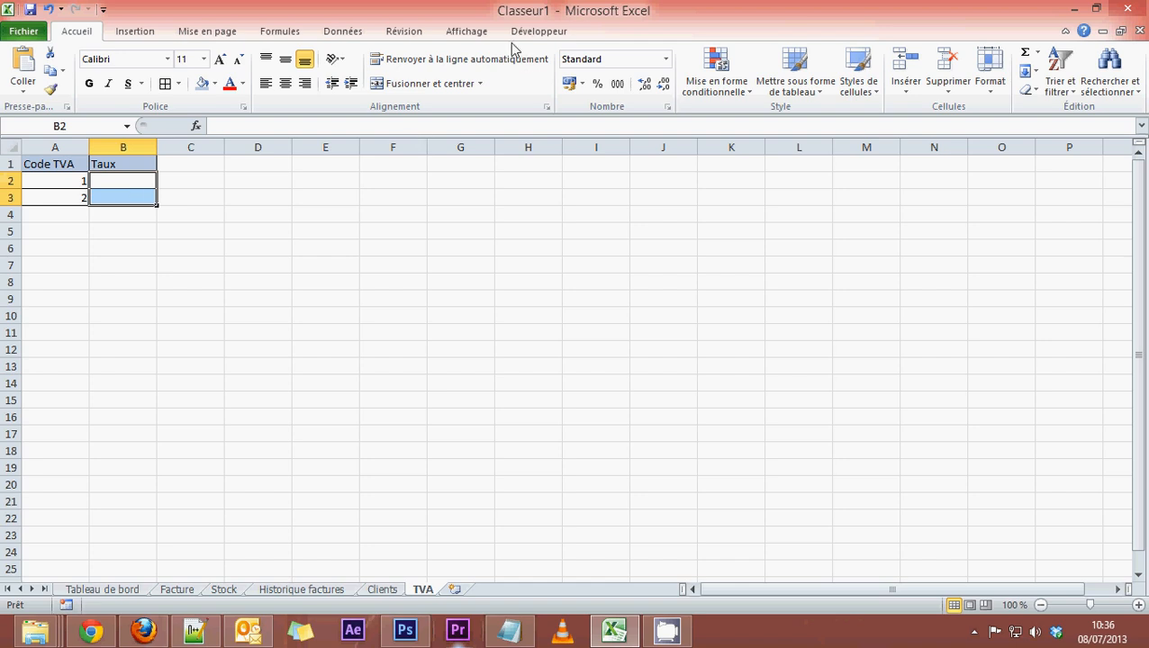
pyautogui.click(598, 84)
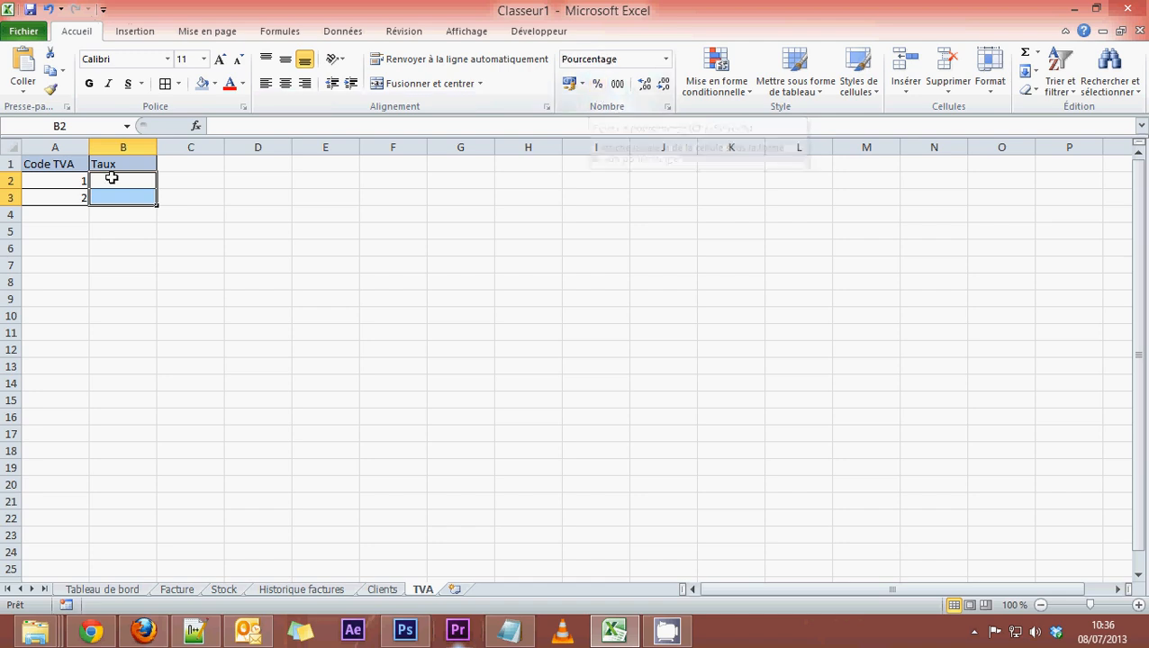
pyautogui.click(111, 178)
pyautogui.write('5')
pyautogui.write(',5')
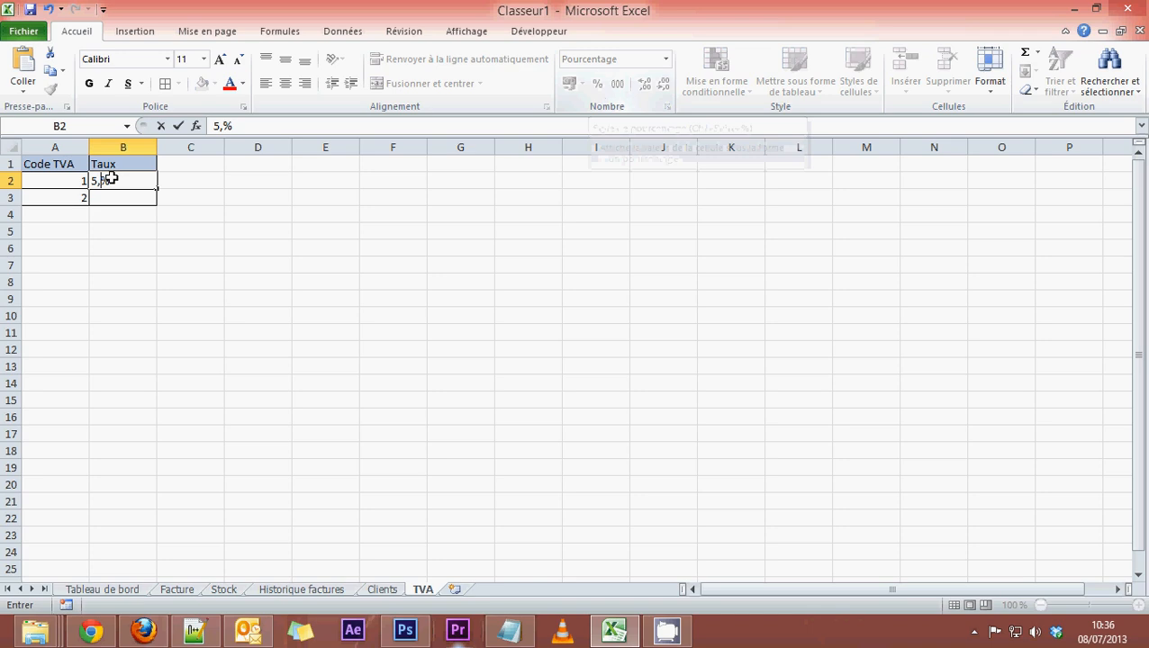
pyautogui.click(136, 193)
pyautogui.write('19')
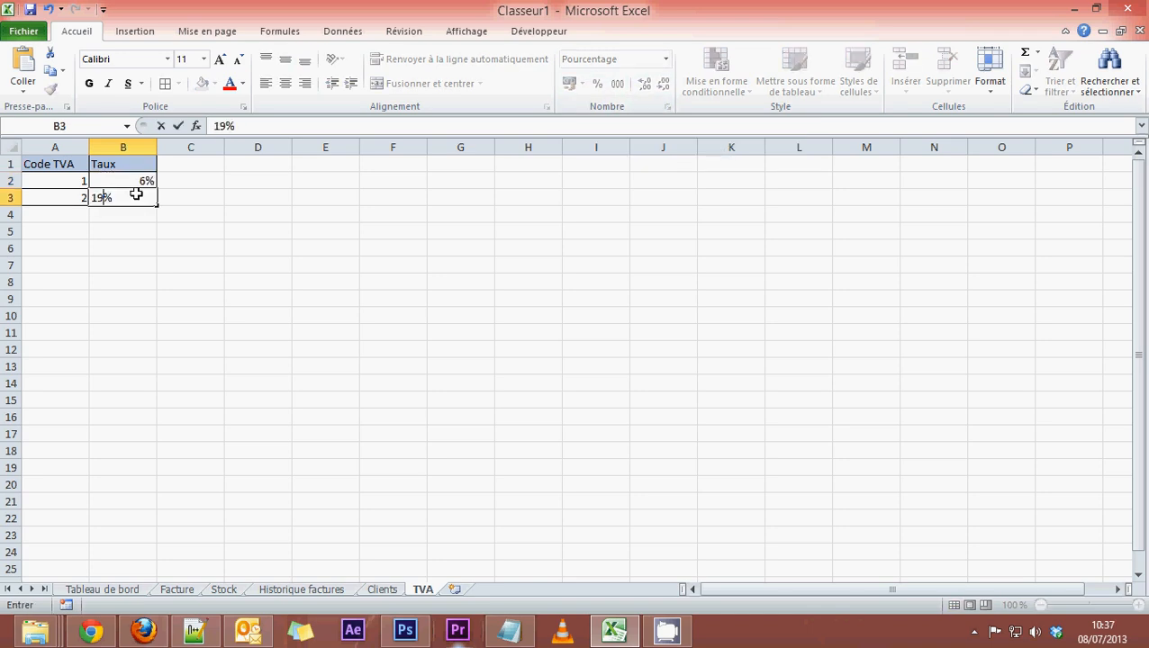
pyautogui.write(',6')
pyautogui.press('Return')
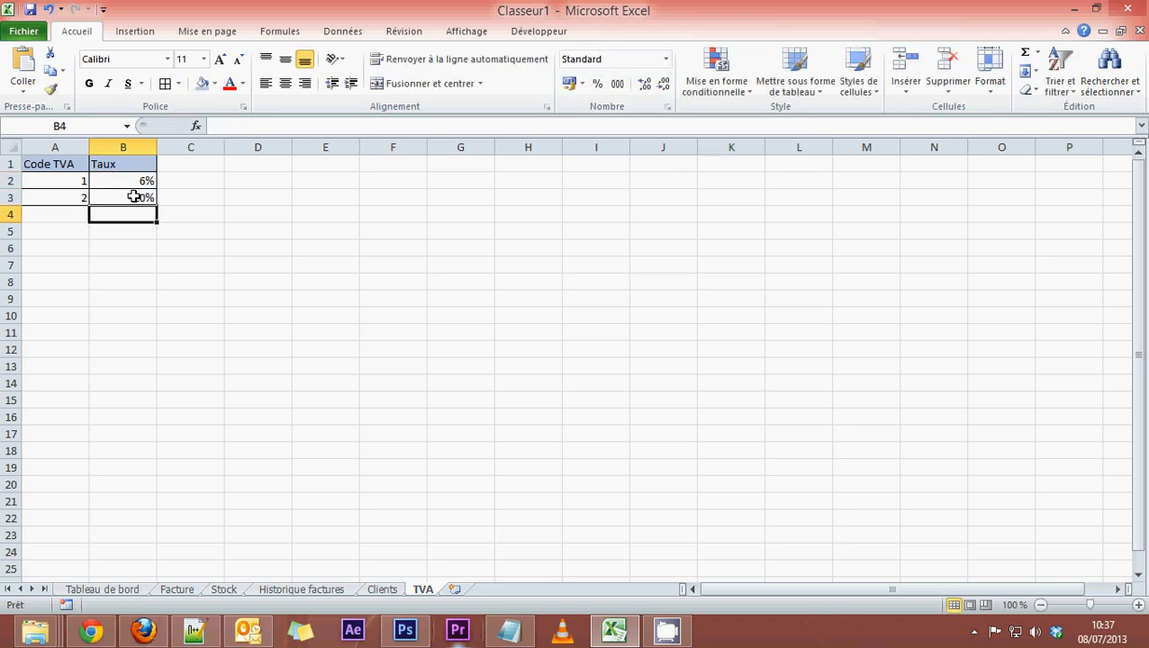
# Display the VAT rates in B2:B3 with two decimal places.
pyautogui.click(136, 197)
pyautogui.moveTo(144, 180); pyautogui.dragTo(143, 197)
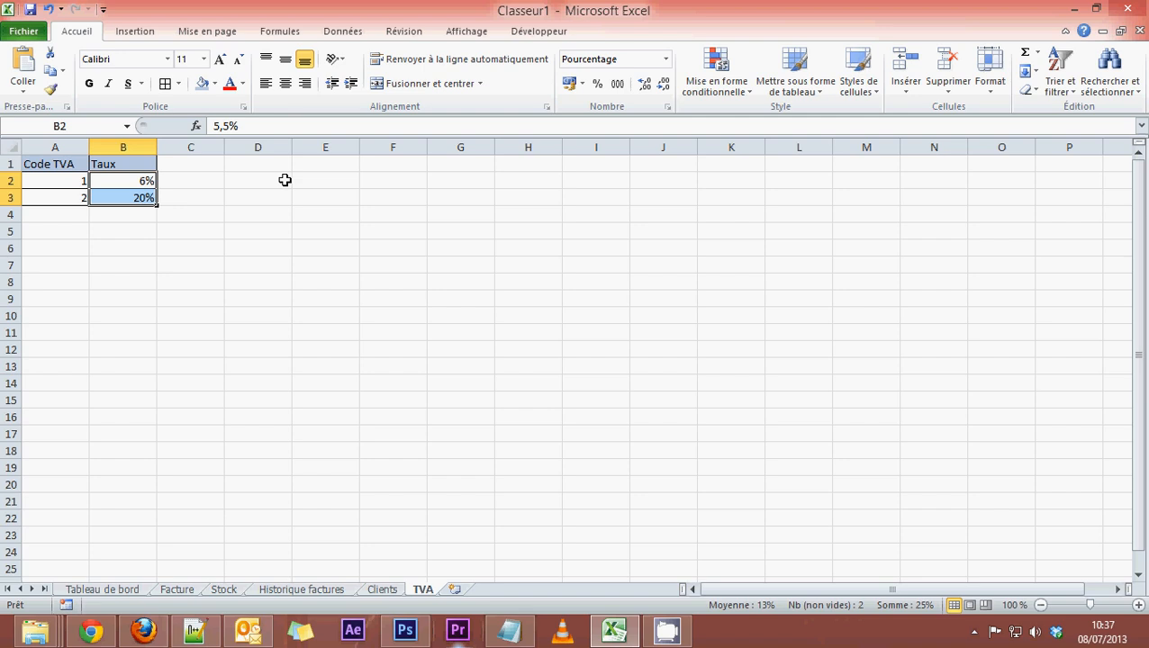
pyautogui.click(135, 198)
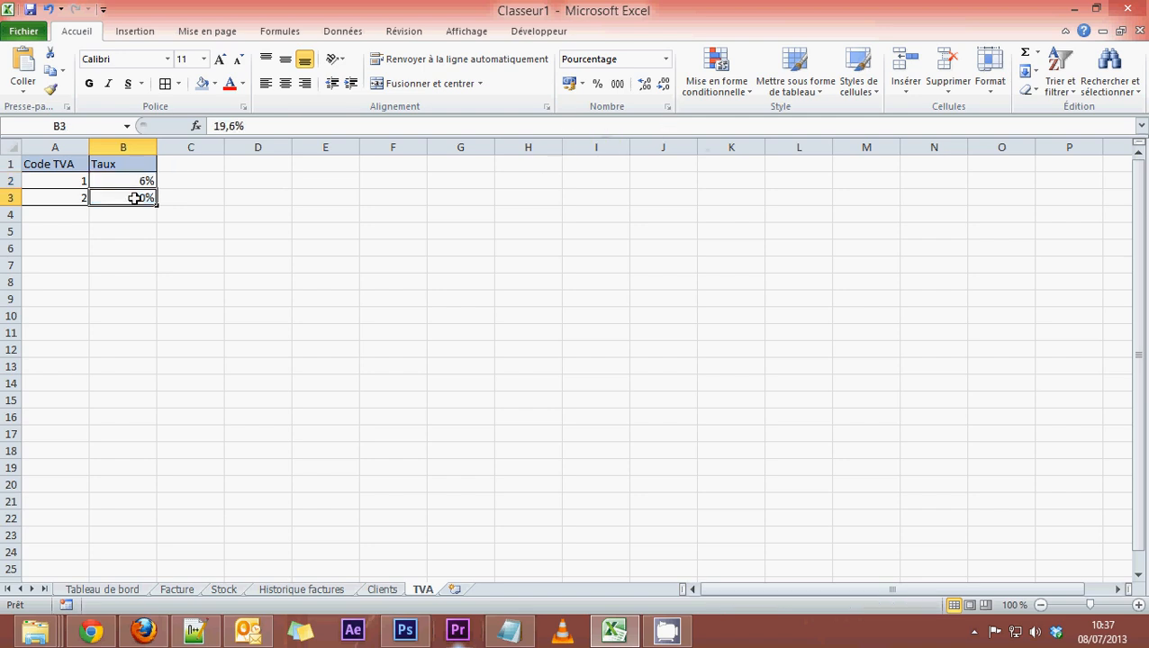
pyautogui.moveTo(267, 127); pyautogui.dragTo(208, 127)
pyautogui.press('Escape')
pyautogui.moveTo(129, 178); pyautogui.dragTo(141, 187)
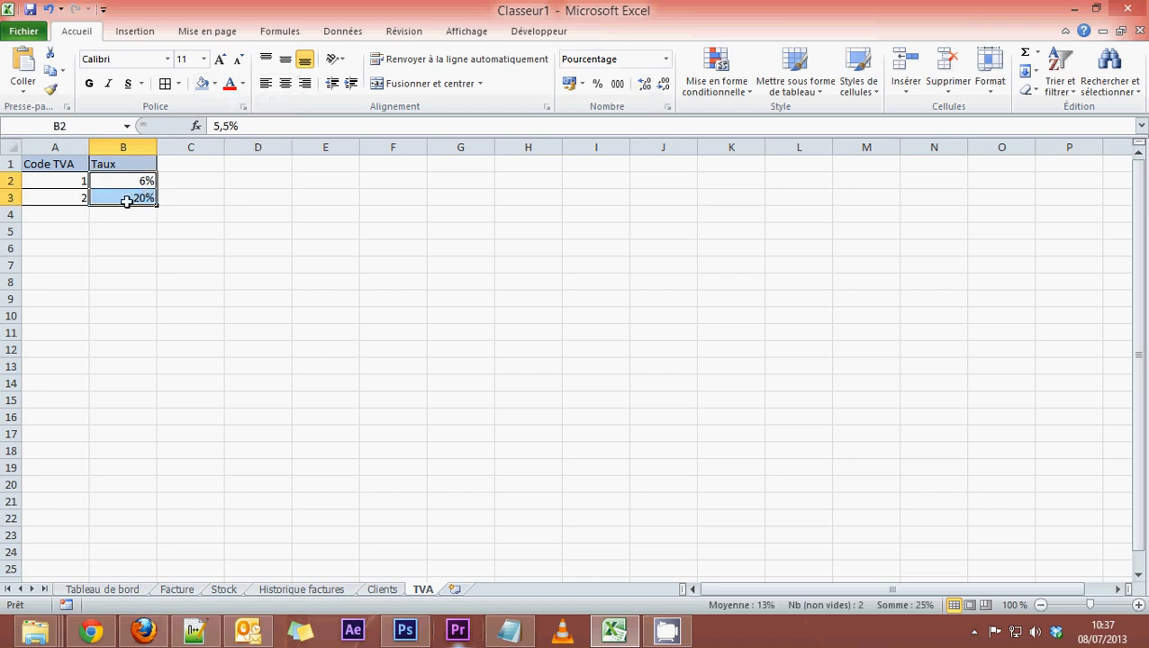
pyautogui.click(663, 87)
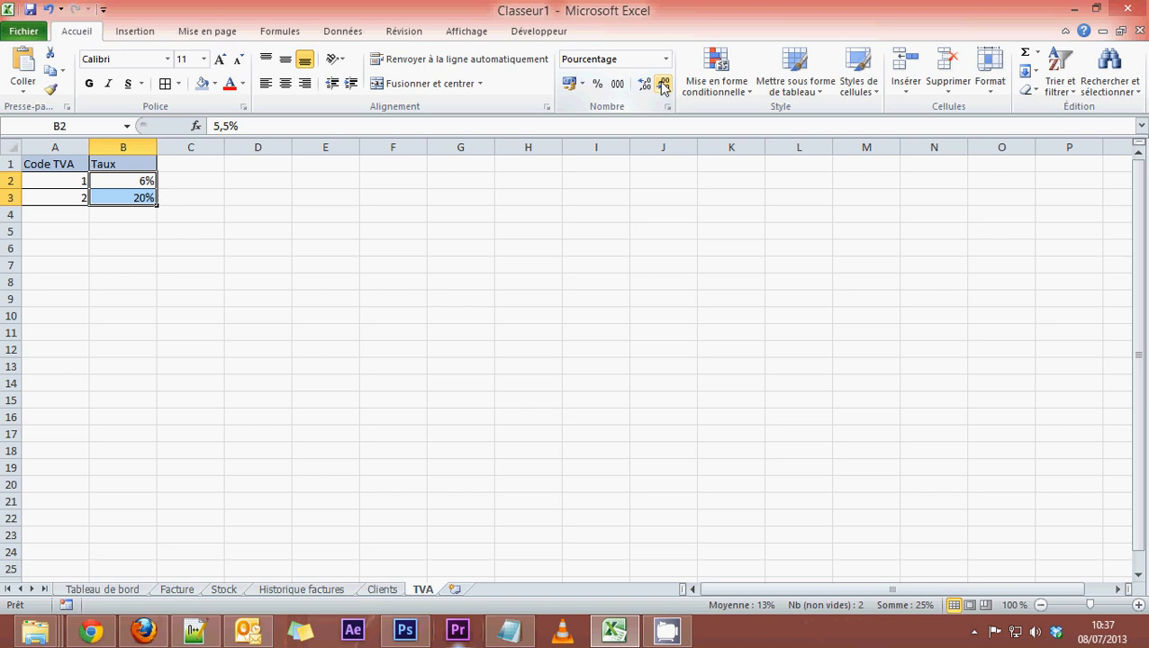
pyautogui.click(644, 83)
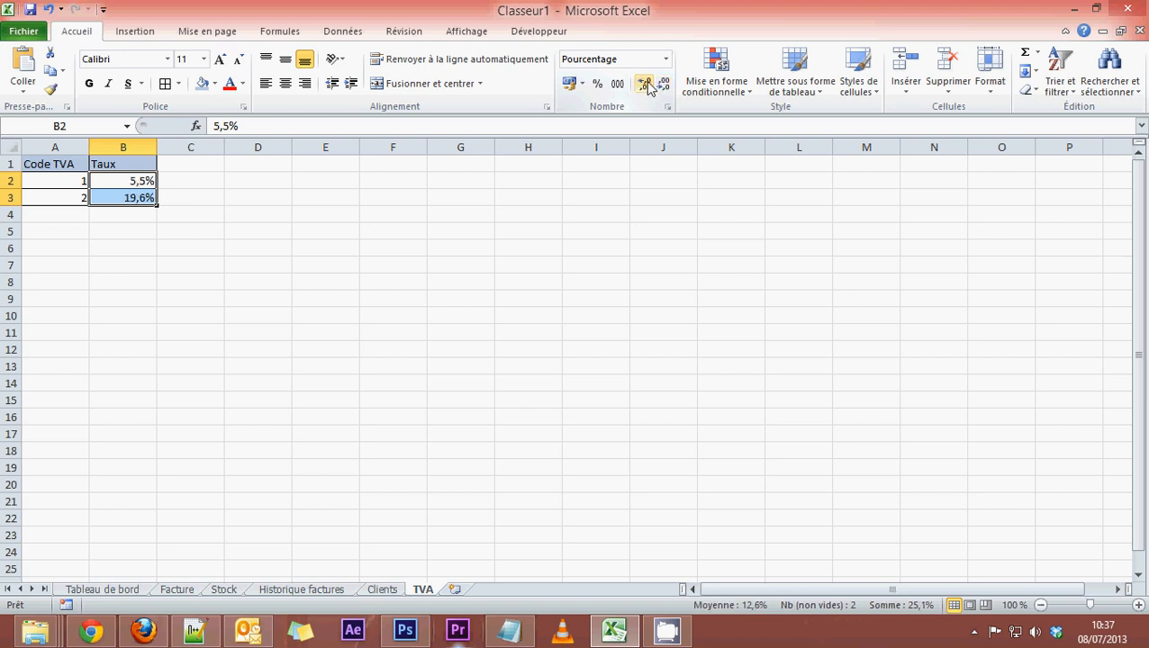
pyautogui.click(644, 84)
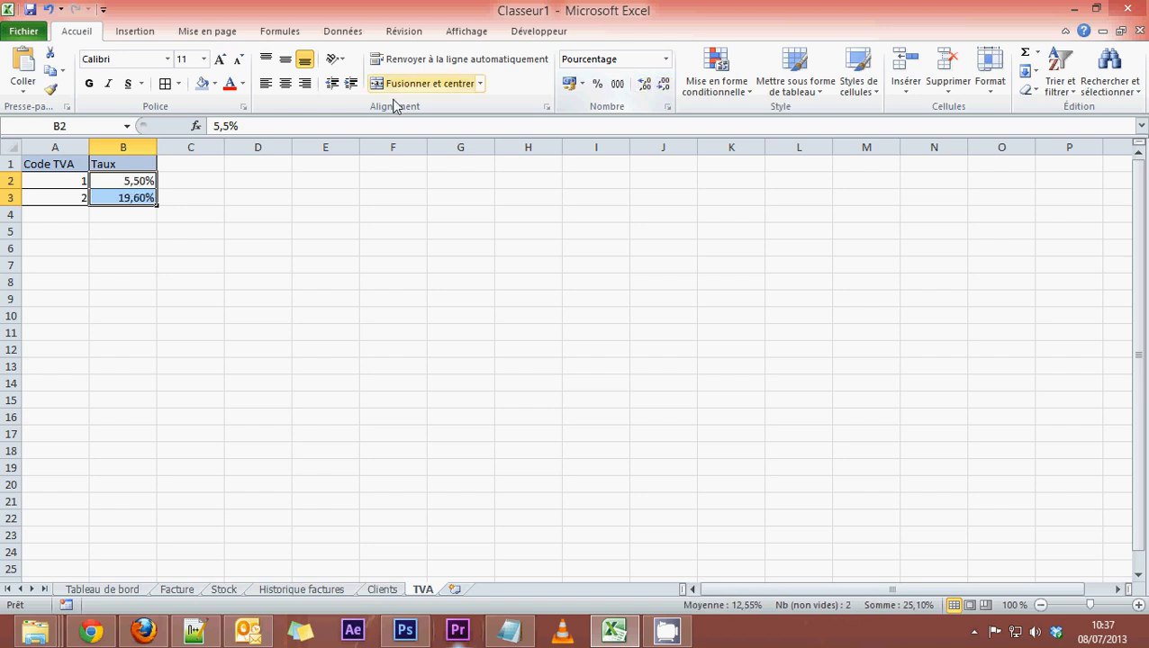
# Center the contents of the VAT table A1:B3 horizontally and return to the Stock sheet.
pyautogui.click(124, 208)
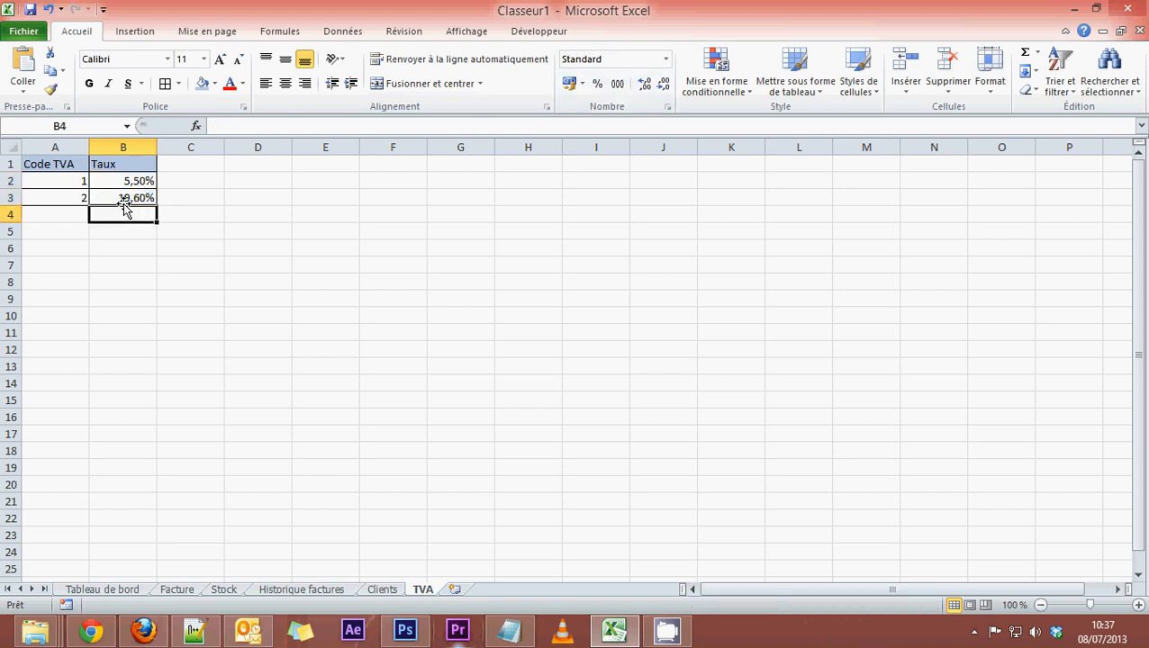
pyautogui.moveTo(108, 179); pyautogui.dragTo(123, 198)
pyautogui.click(285, 83)
pyautogui.click(285, 83)
pyautogui.click(158, 257)
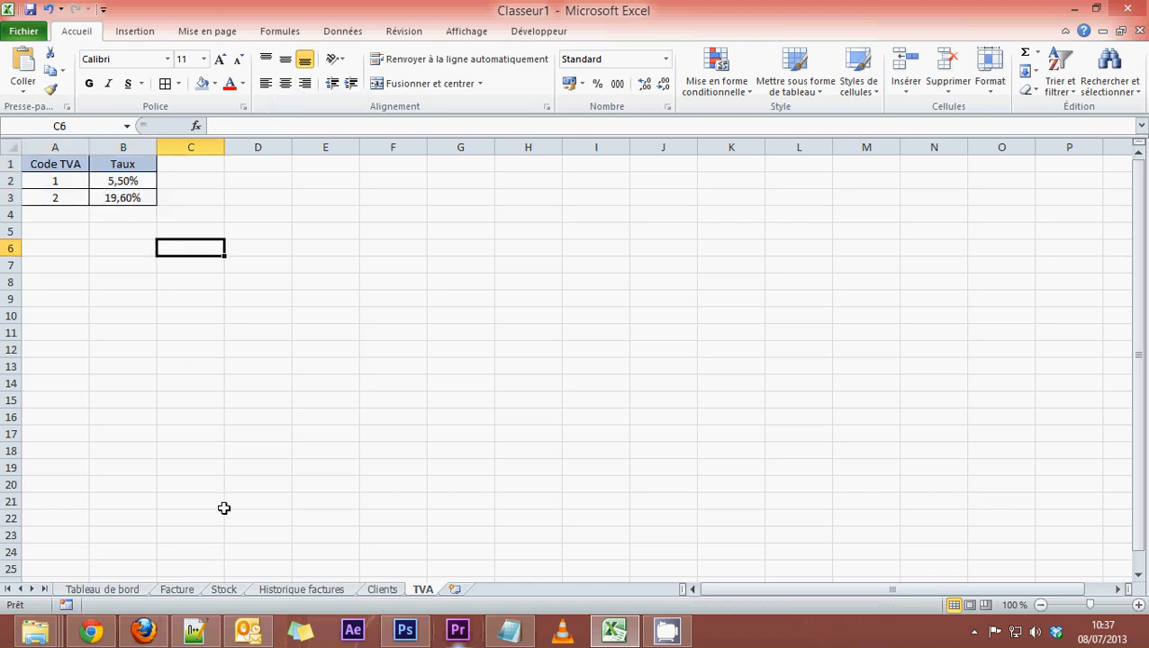
pyautogui.click(225, 590)
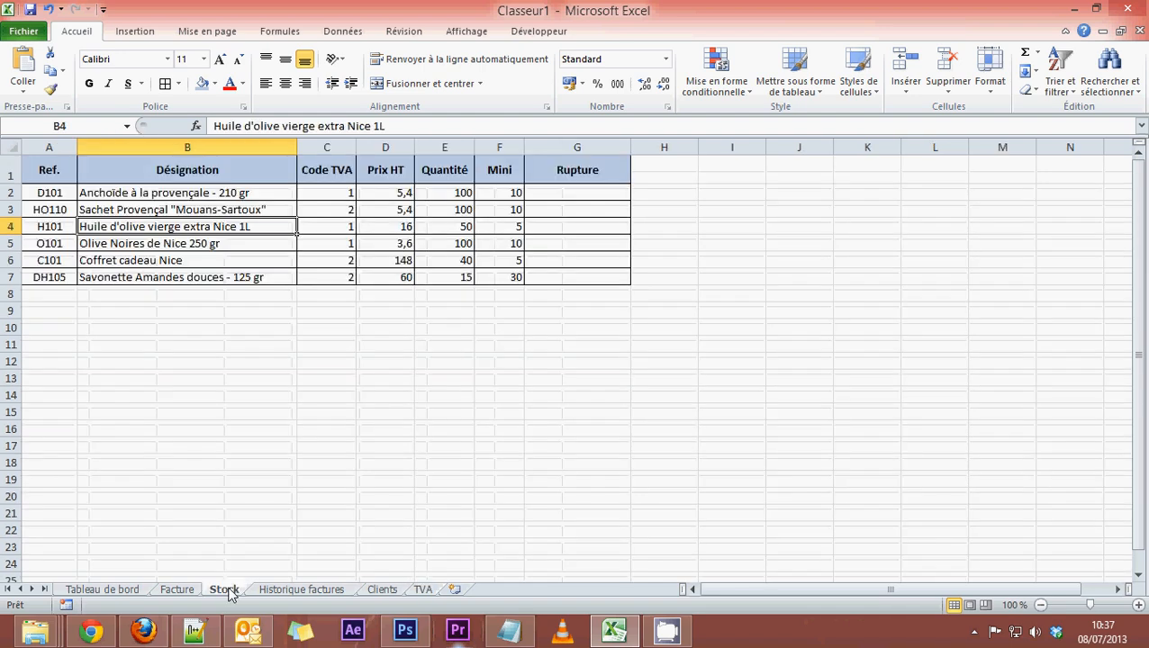
# Format the whole Prix HT column (D) of the Stock sheet with the Monétaire number format.
pyautogui.click(381, 198)
pyautogui.moveTo(385, 205); pyautogui.dragTo(383, 283)
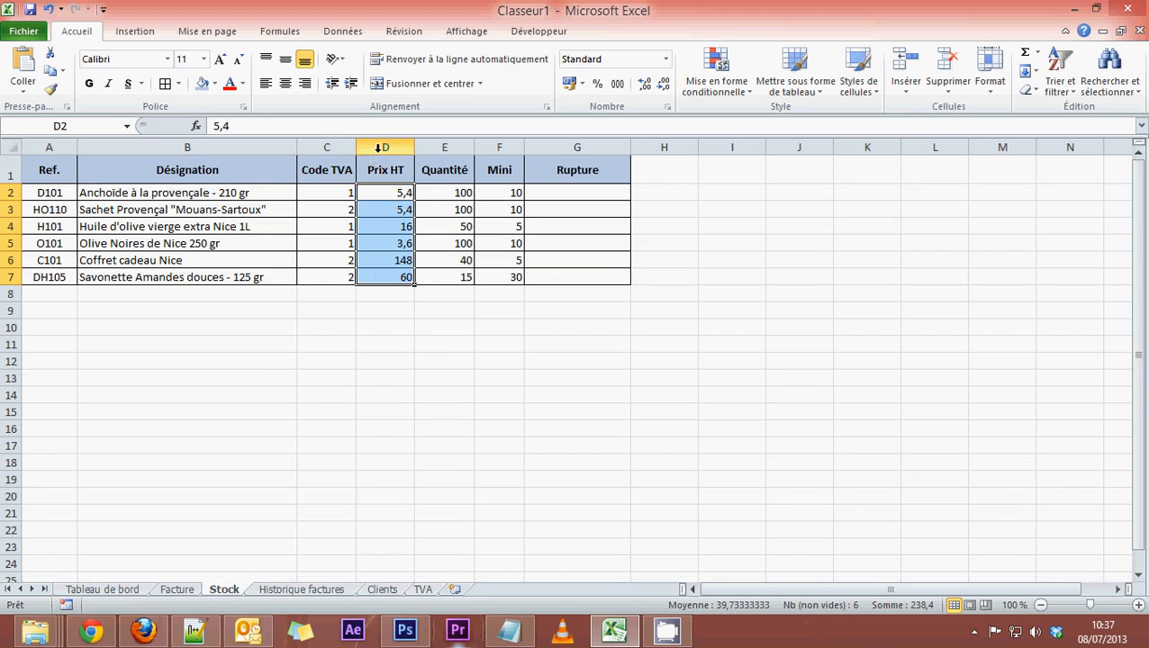
pyautogui.click(390, 148)
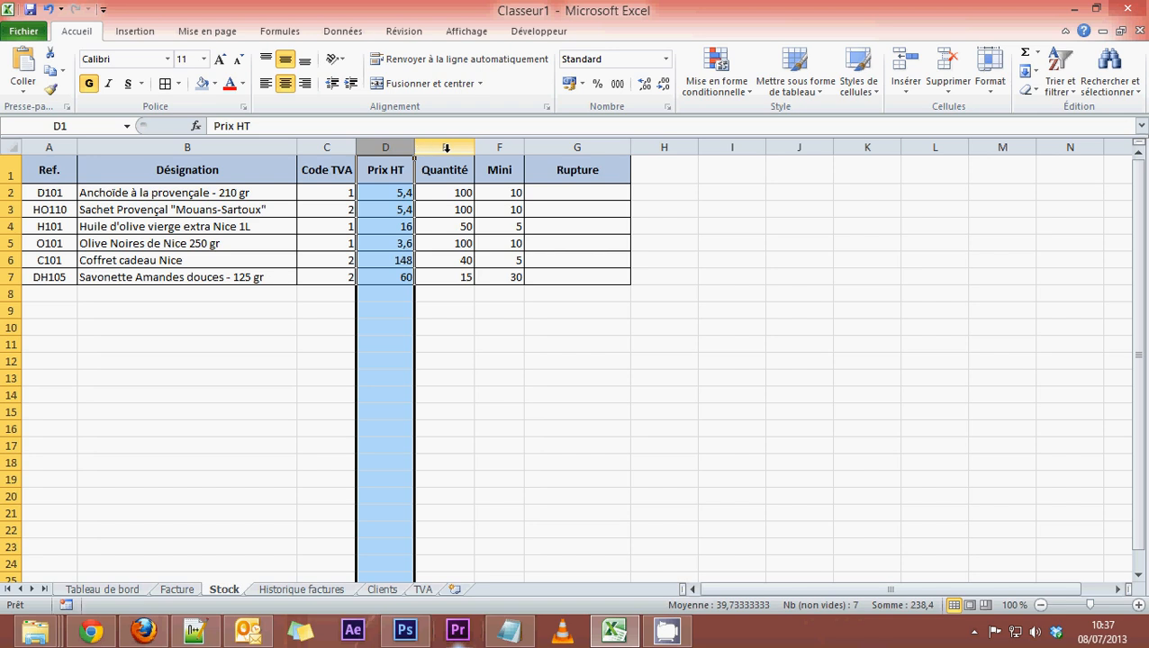
pyautogui.click(457, 238)
pyautogui.click(392, 146)
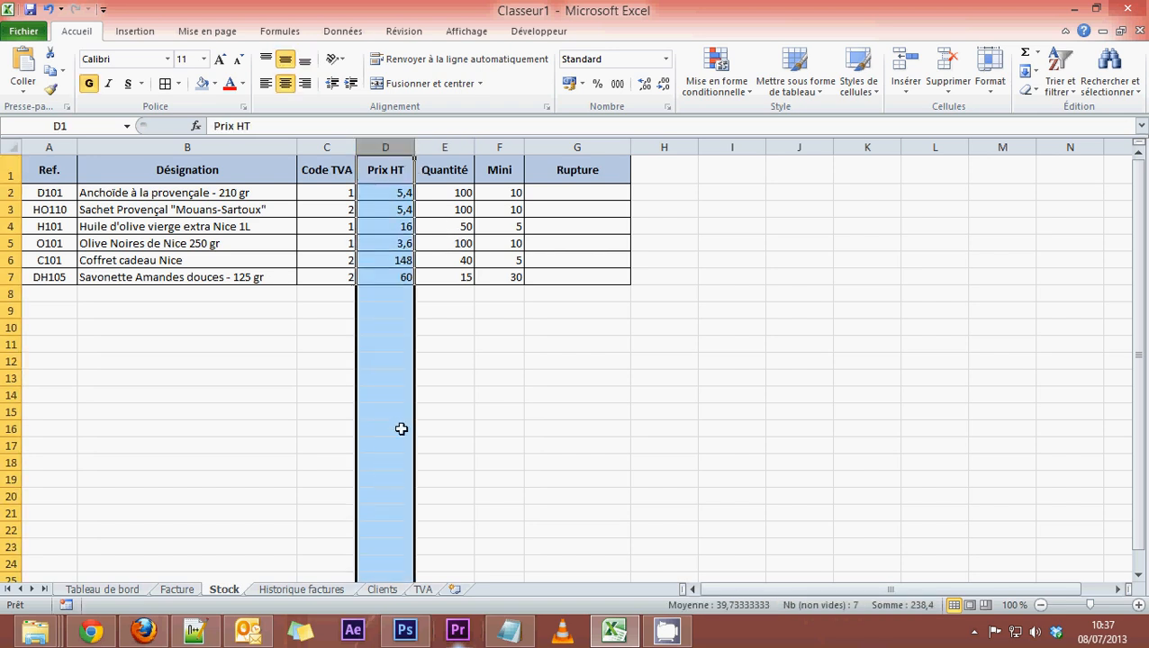
pyautogui.click(666, 60)
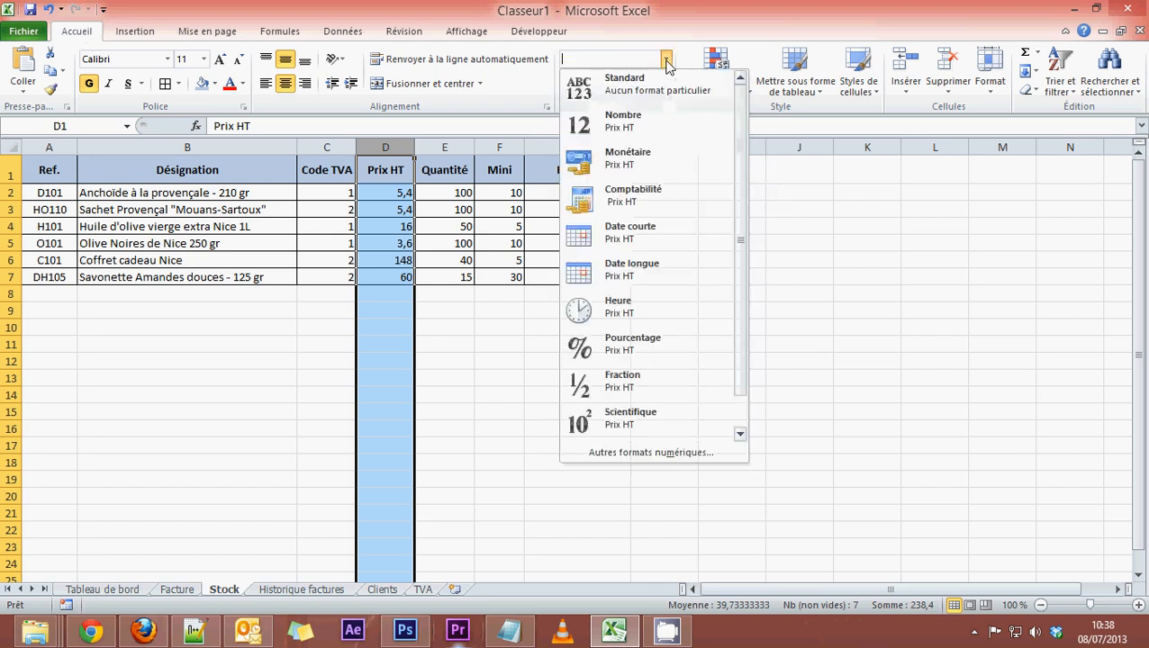
pyautogui.click(629, 159)
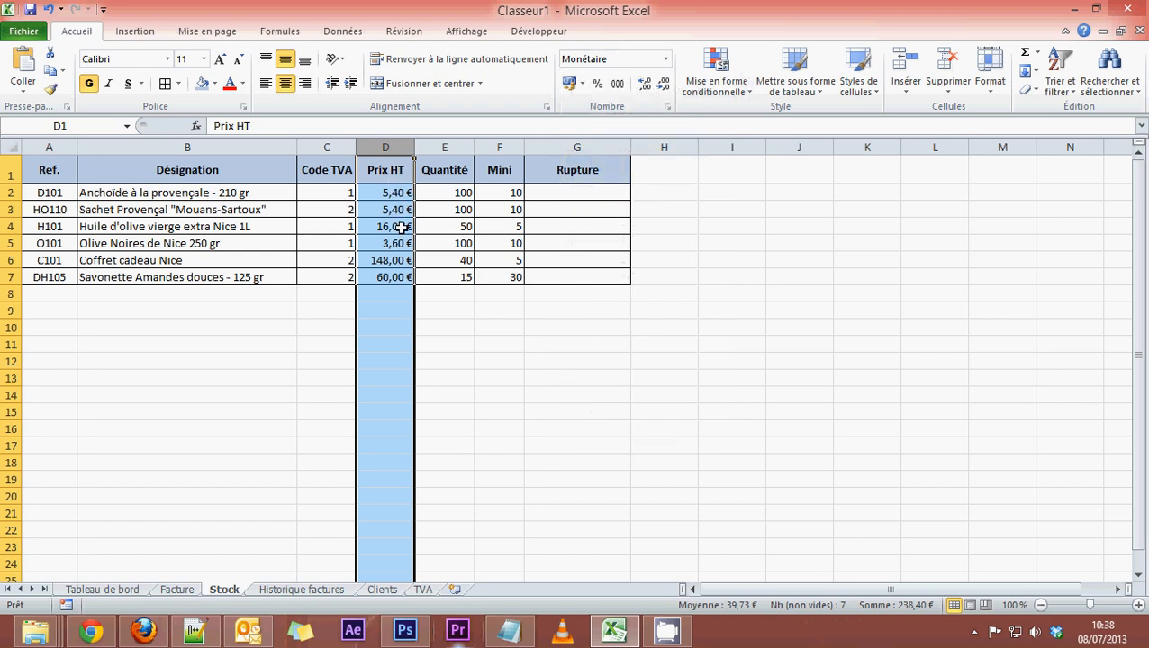
pyautogui.click(422, 291)
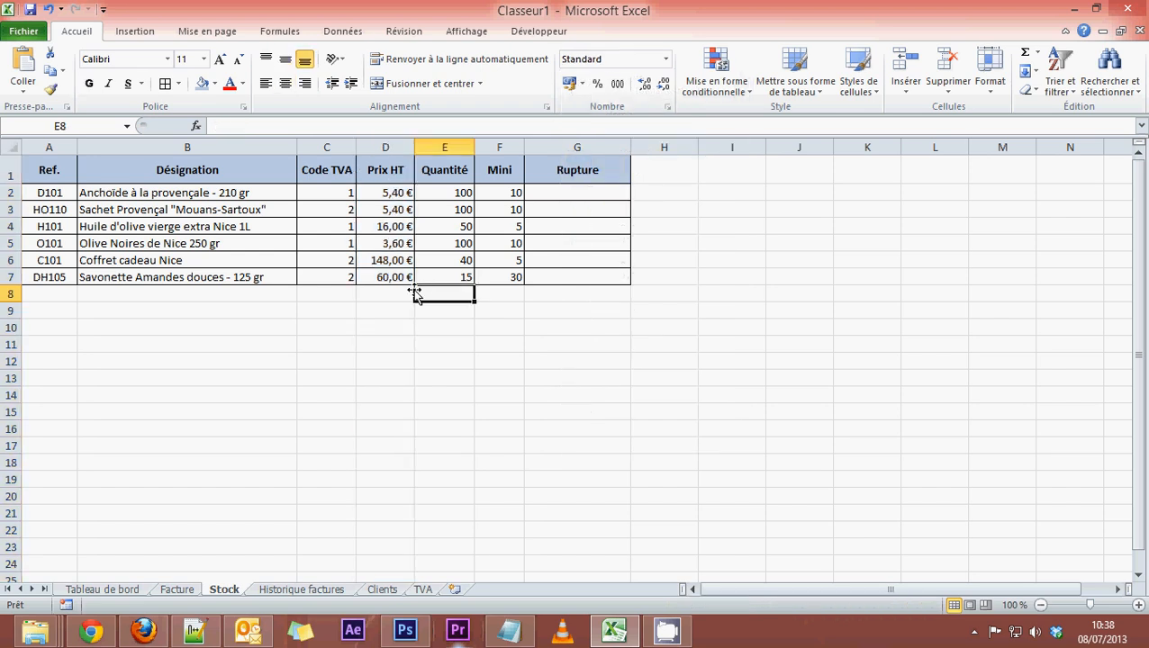
# Check the invoice layout on the Facture sheet and return to an empty cell on the Stock sheet.
pyautogui.click(174, 590)
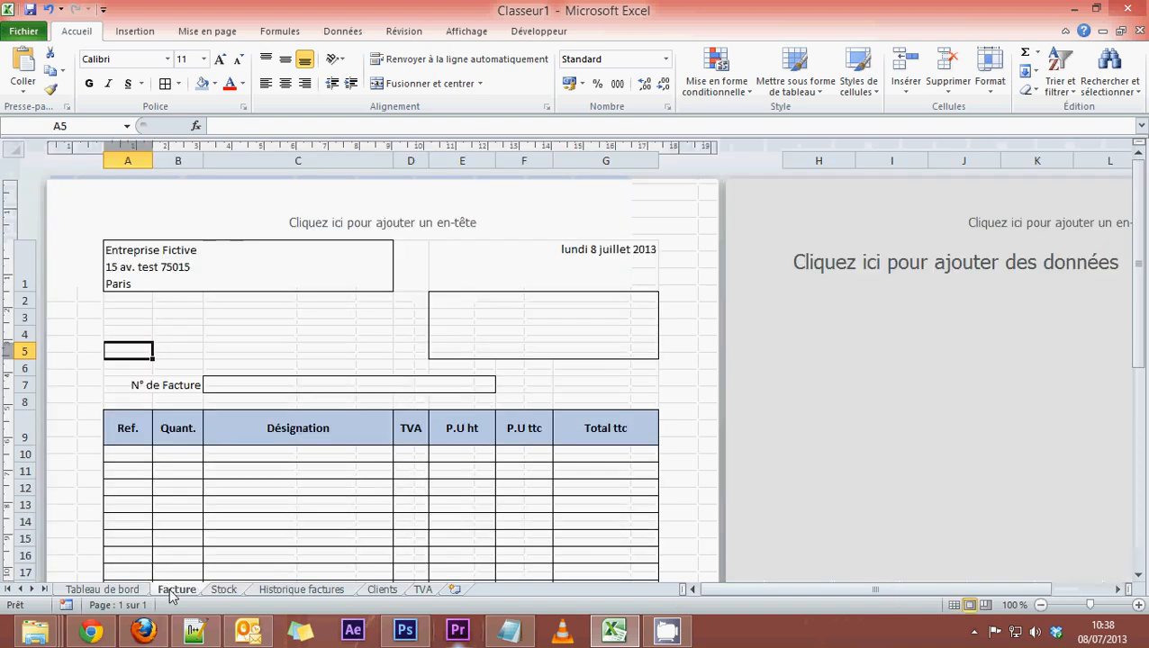
pyautogui.click(223, 591)
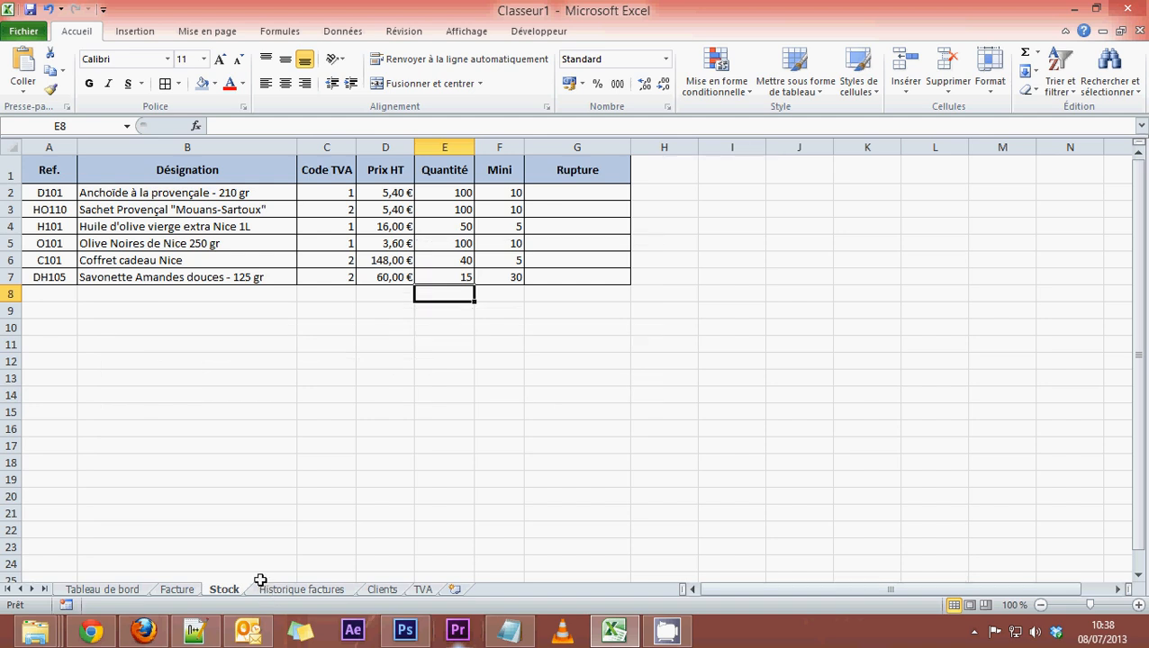
pyautogui.click(212, 397)
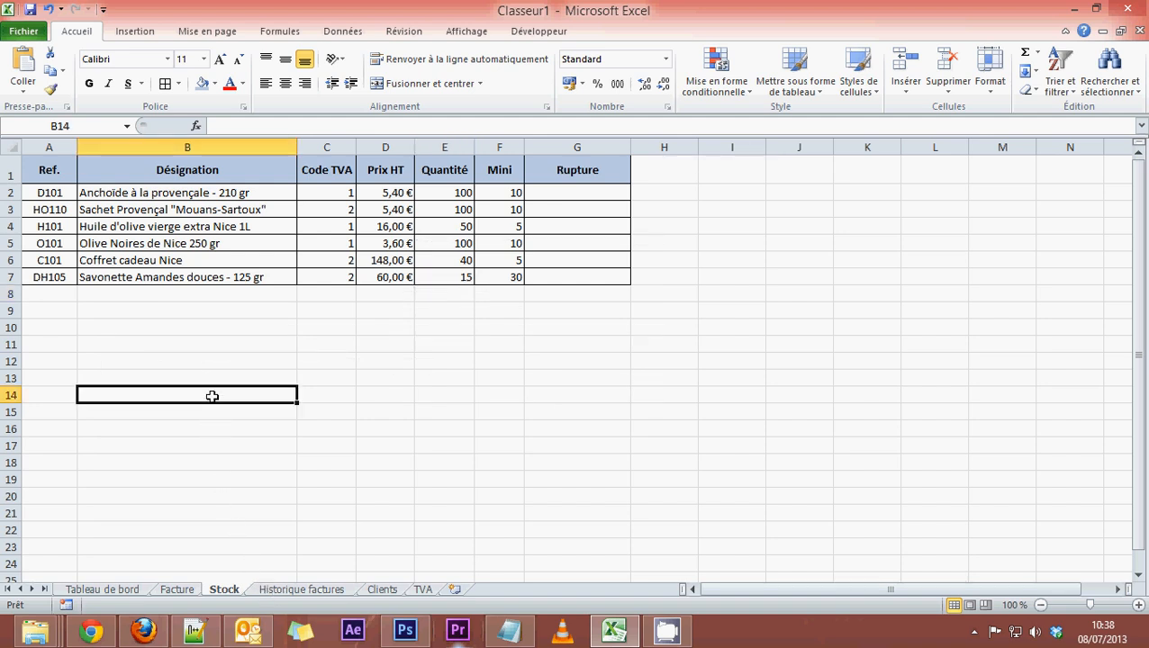